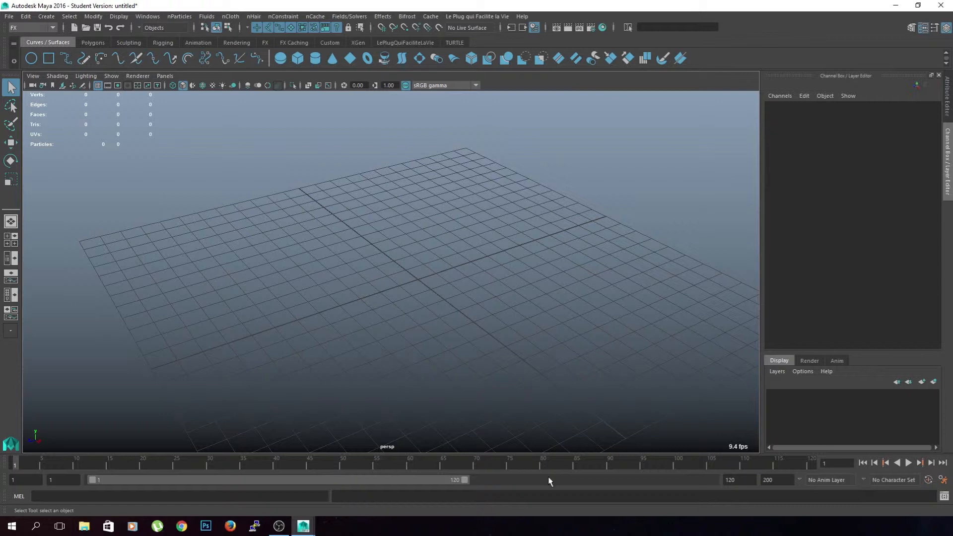
Step: Create a polygon cube and a four-sided polygon cone, moving them along Z to about 7.1 and 4.1
right_click_drag(270, 211, 268, 330, "shift")
key("w")
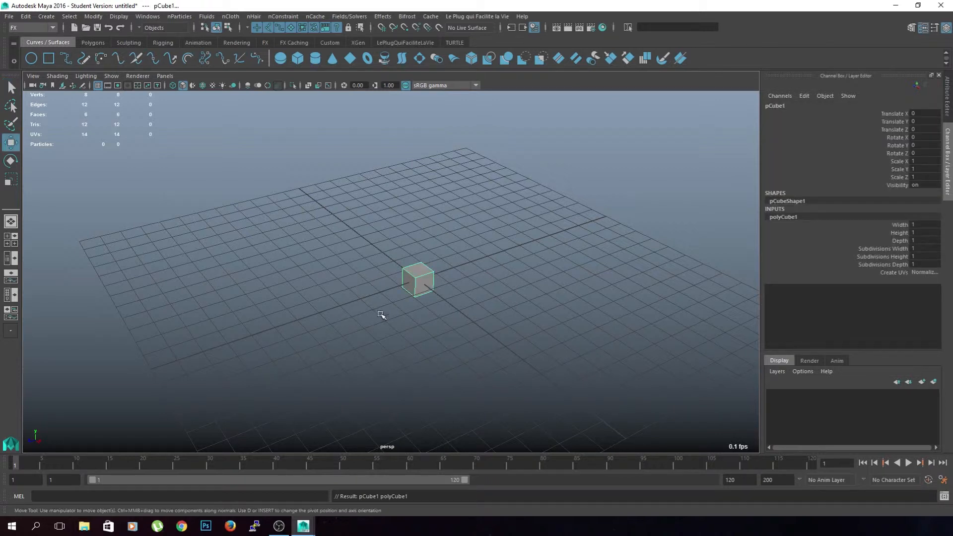
left_click_drag(367, 304, 191, 355)
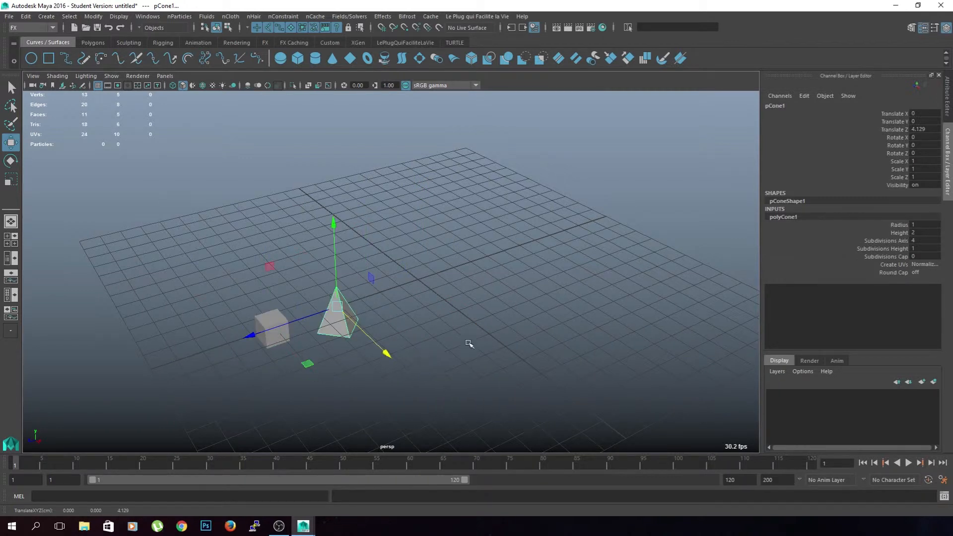
left_click(471, 345)
Step: Create an nParticle emitter at the origin of the grid
scroll(522, 330, "up", 4)
left_click_drag(521, 330, 442, 260, "alt")
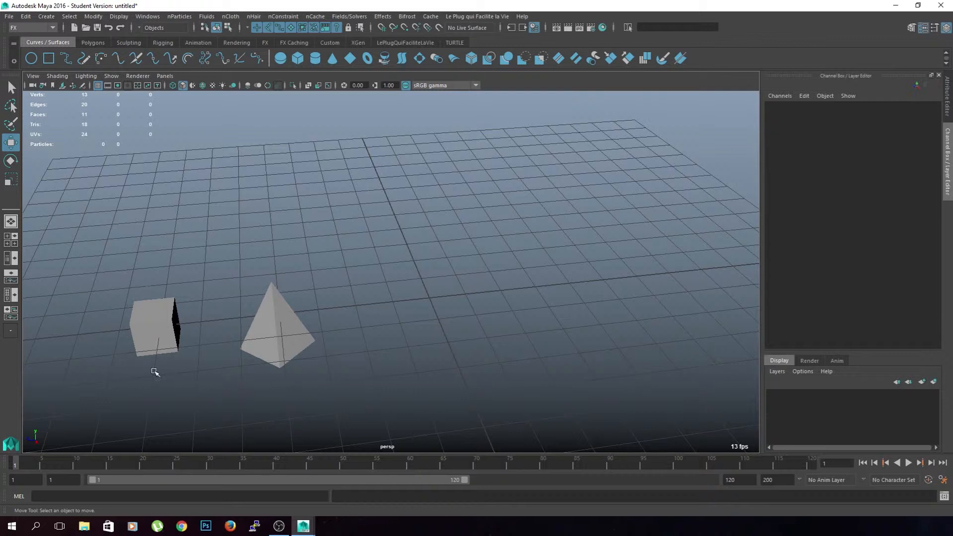
left_click_drag(346, 242, 415, 260, "alt")
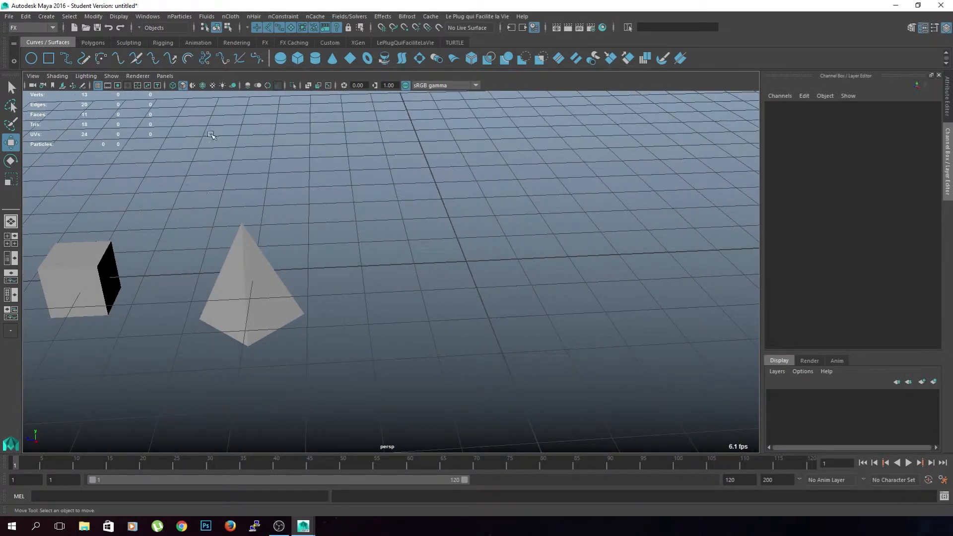
left_click(182, 19)
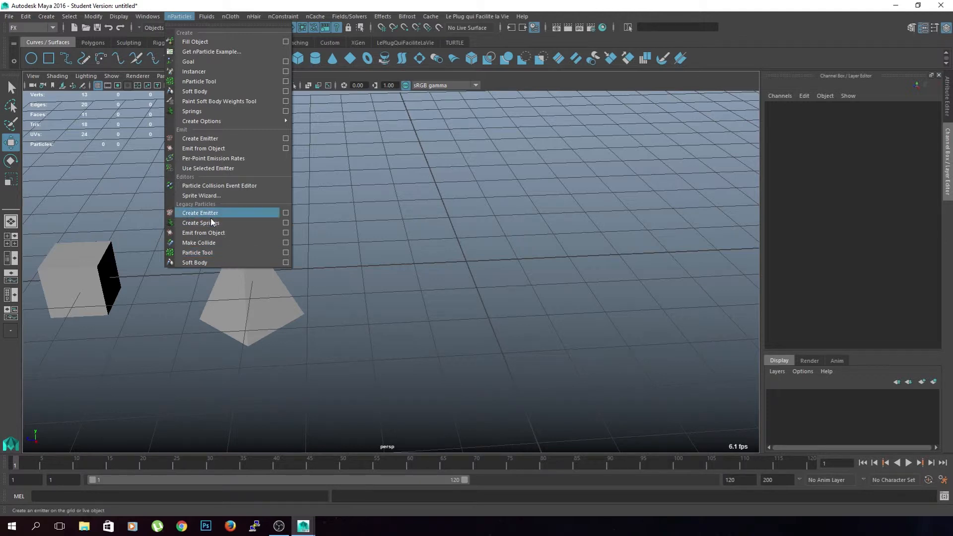
left_click(202, 141)
scroll(294, 245, "down", 5)
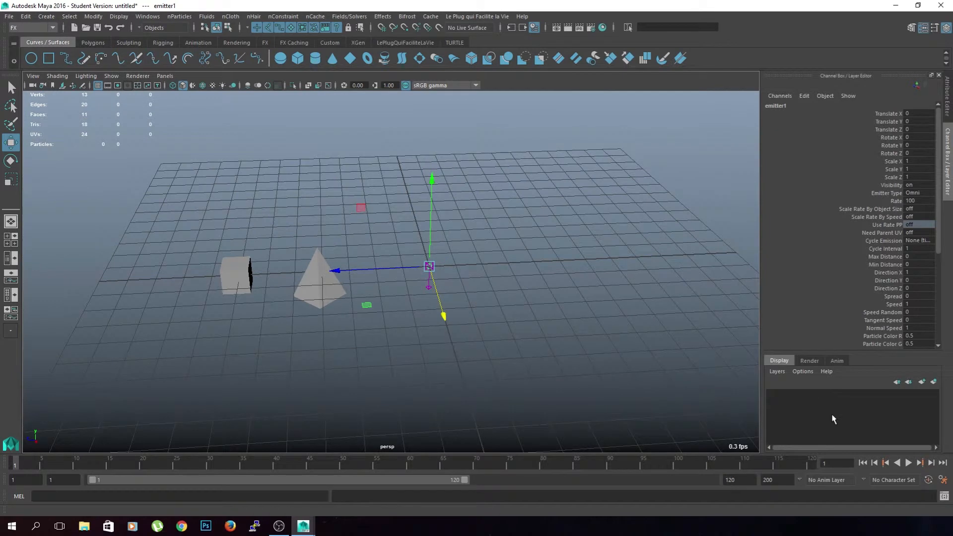
Step: Play the particle simulation to frame 27 and select the emitted particles
left_click(909, 463)
middle_click_drag(520, 324, 498, 273, "alt")
scroll(474, 290, "up", 2)
left_click_drag(475, 290, 496, 280, "alt")
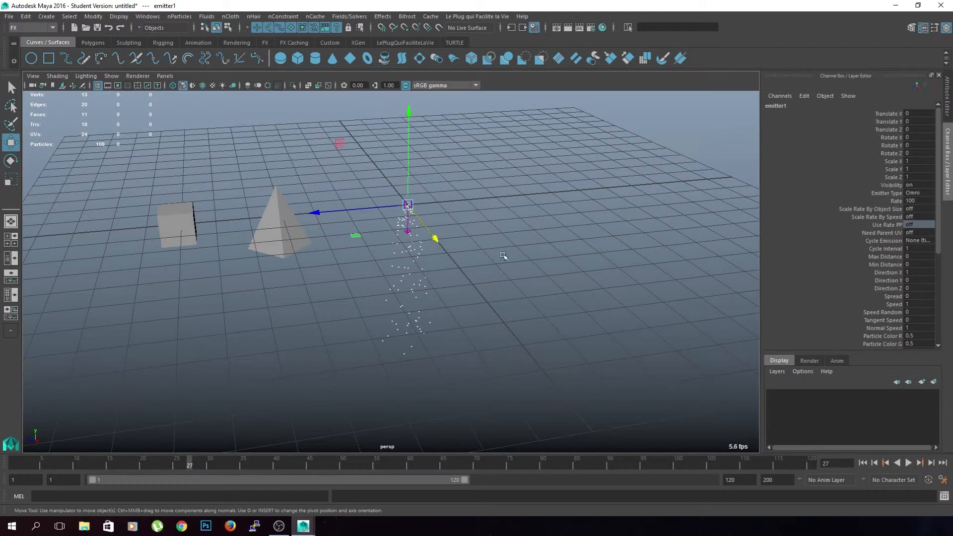
left_click(454, 306)
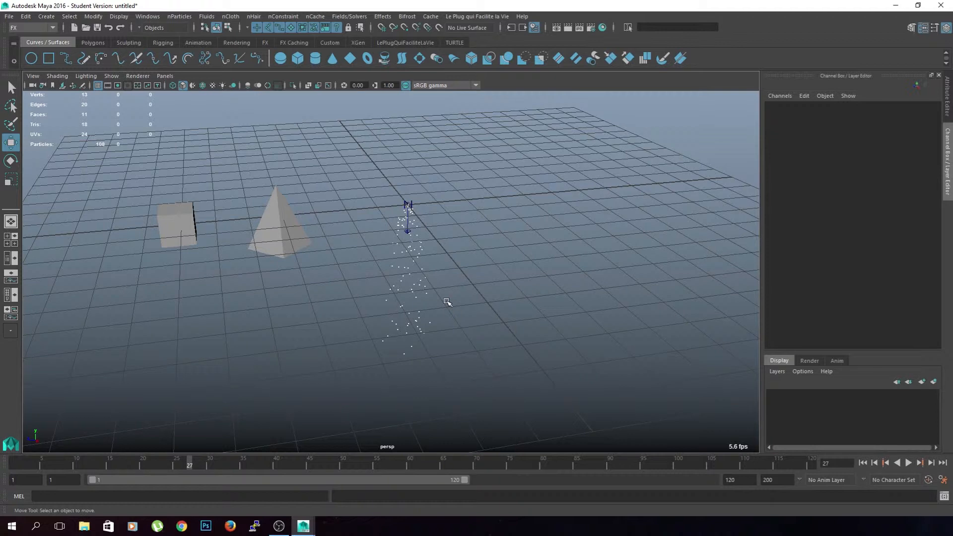
left_click(400, 325)
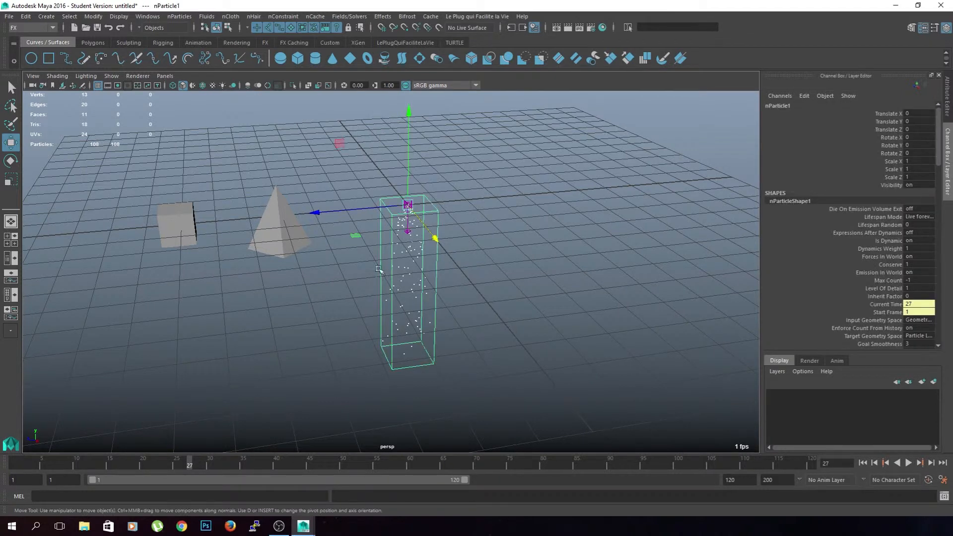
Step: Open the nParticle instancer options for the selected particles and name the instancer cubeCone
left_click(178, 16)
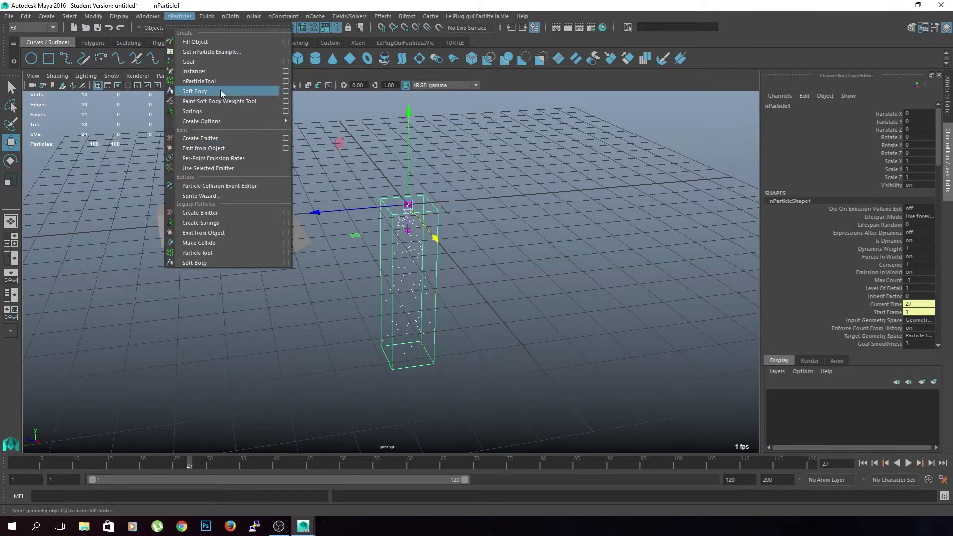
left_click(287, 71)
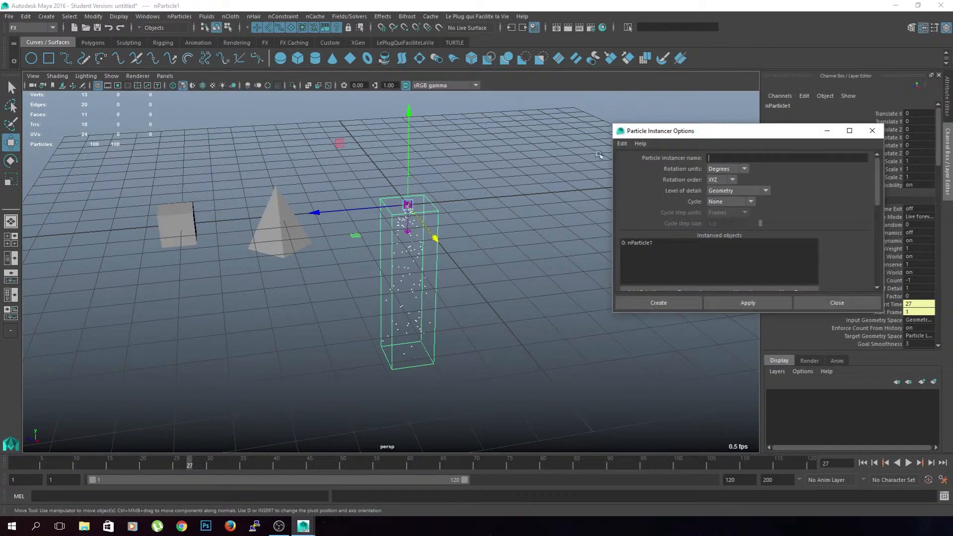
left_click_drag(740, 131, 556, 112)
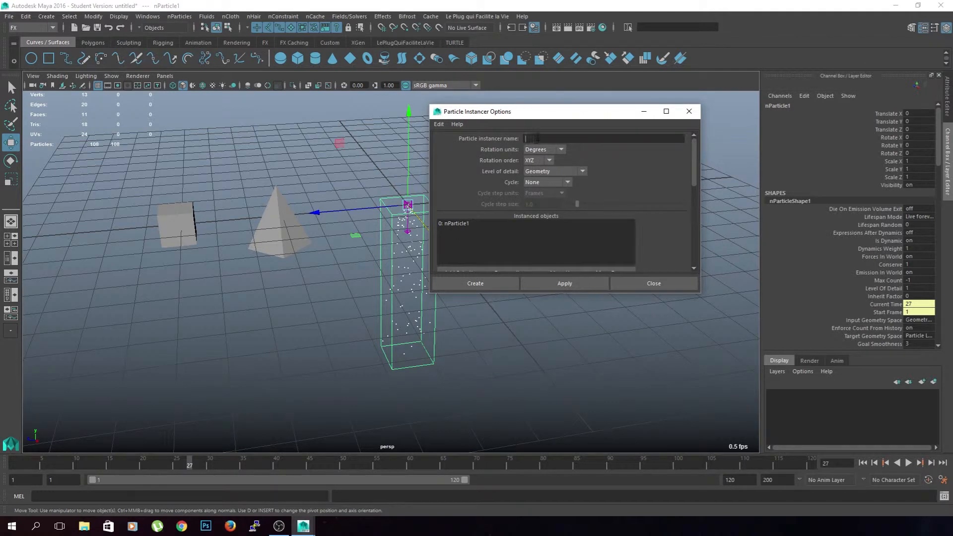
type("cubeCone")
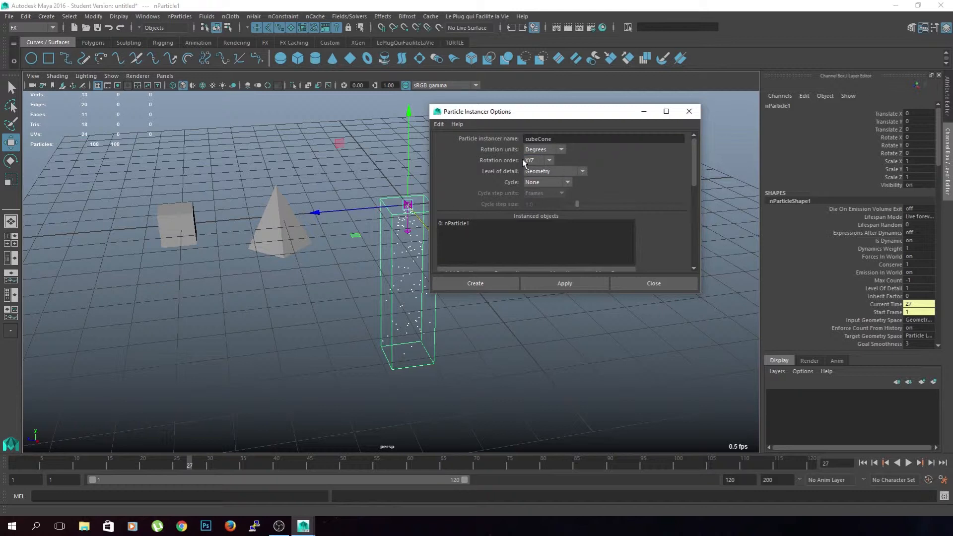
Step: Keep the instancer's level of detail at Geometry and its cycle at None
left_click(554, 171)
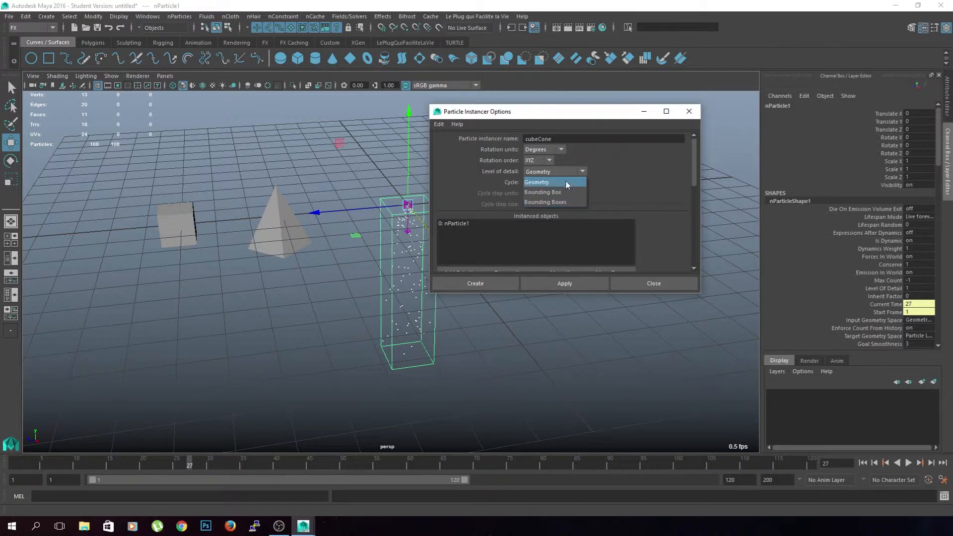
left_click(559, 181)
scroll(607, 171, "down", 1)
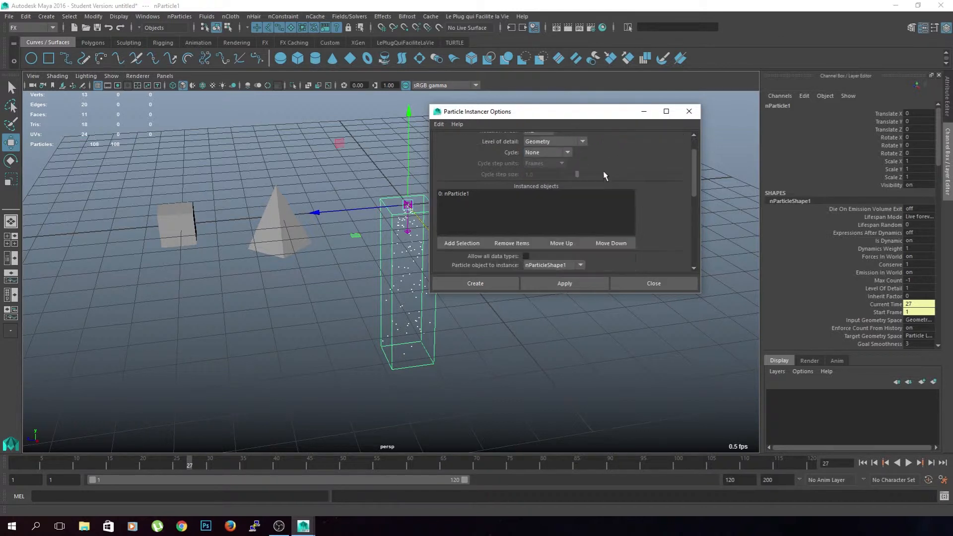
left_click(546, 152)
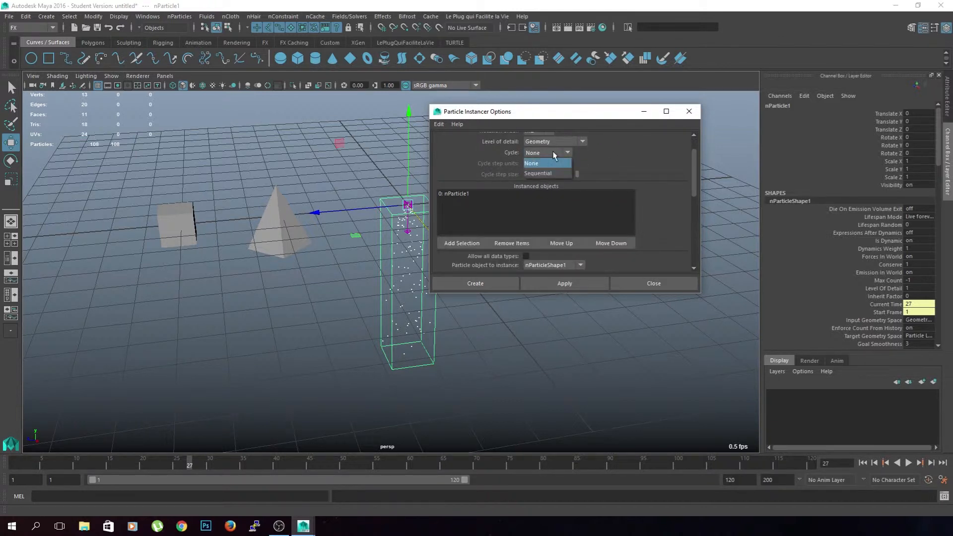
left_click(542, 153)
scroll(525, 182, "down", 1)
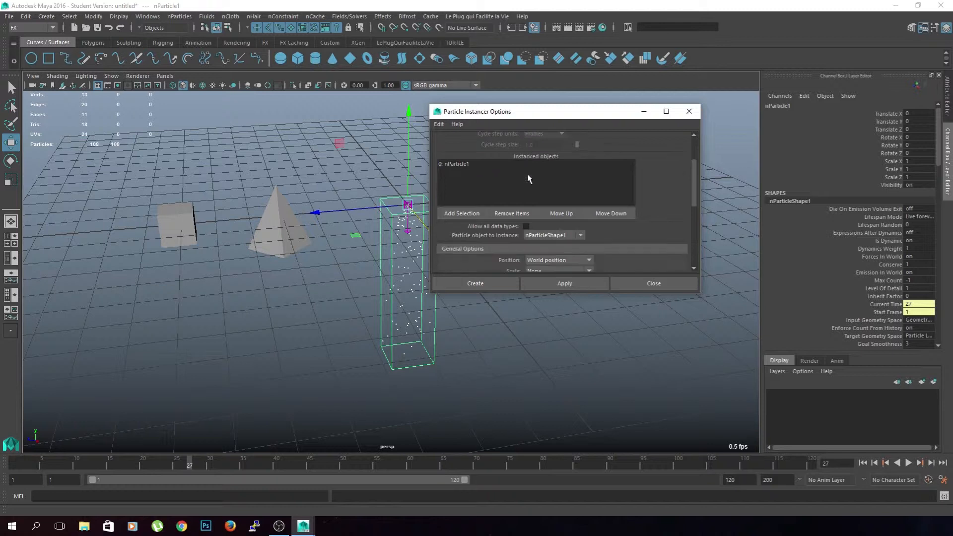
Step: Replace nParticle1 in the instanced objects list with the cone and the cube
left_click(469, 164)
left_click_drag(487, 112, 586, 105)
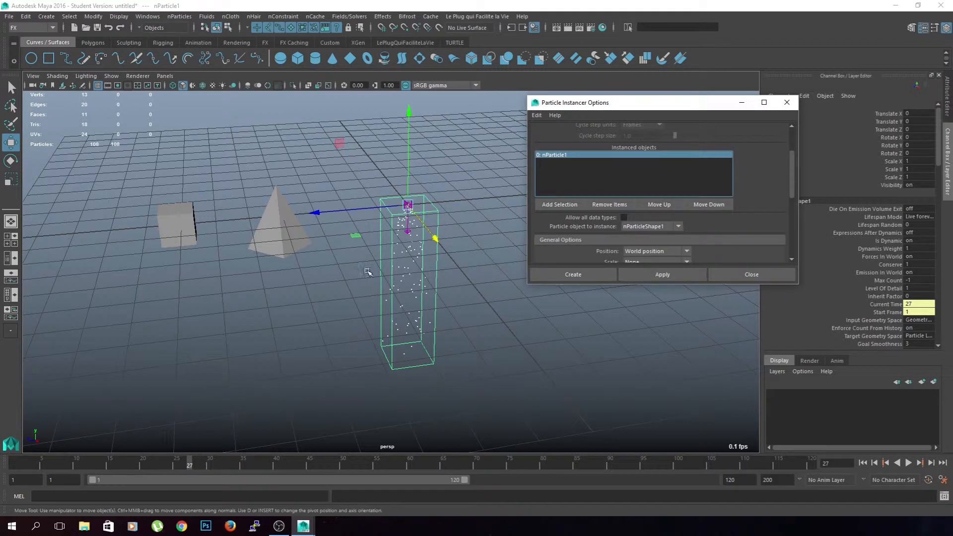
left_click(601, 206)
left_click(275, 243)
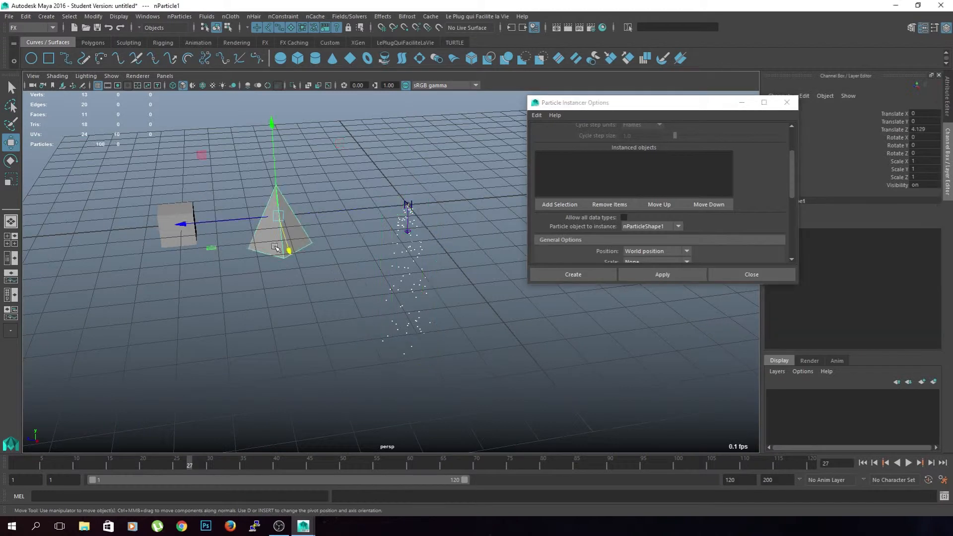
left_click(169, 211, "shift")
left_click(576, 205)
Step: Create the instancer with nParticleShape1 as the particle object, keeping the remaining general and rotation options at their defaults
scroll(589, 197, "down", 1)
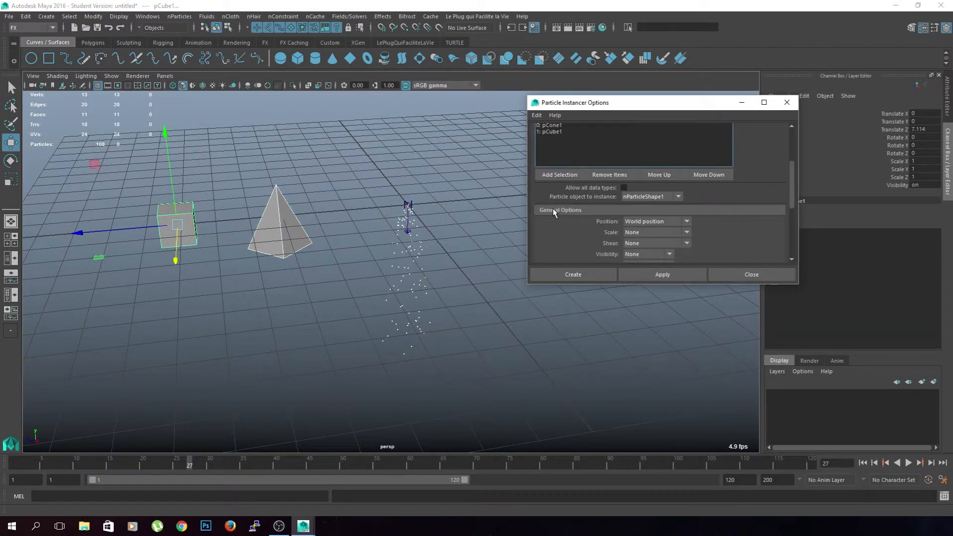
left_click(657, 197)
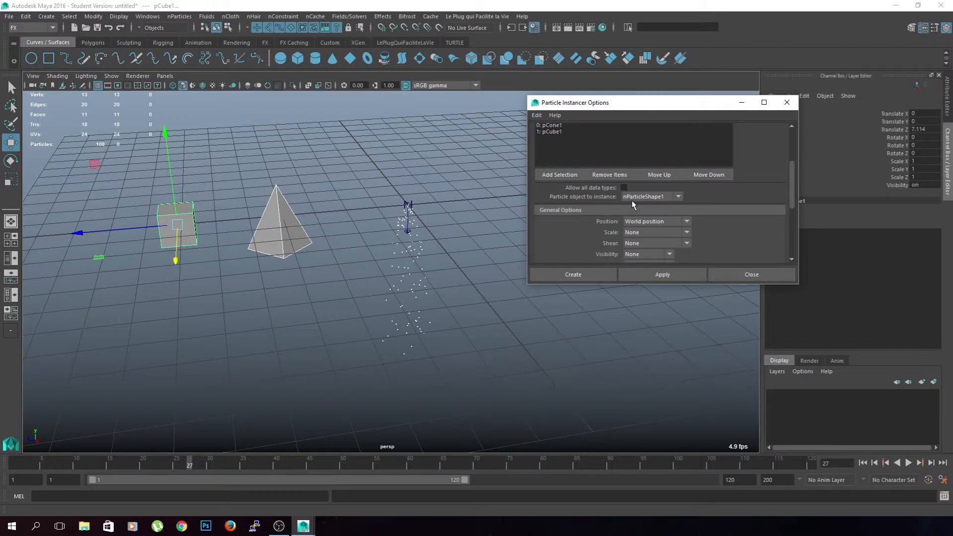
scroll(645, 214, "down", 3)
scroll(687, 254, "down", 2)
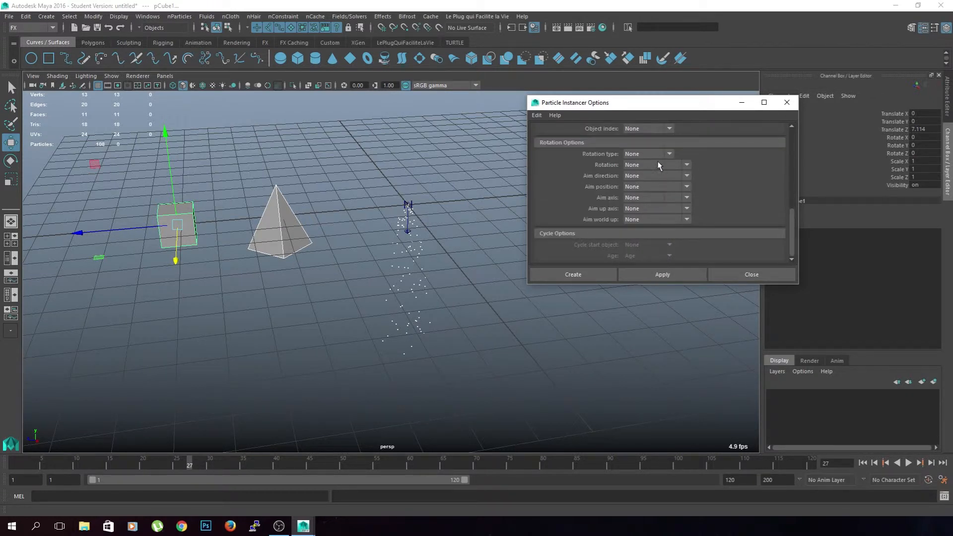
left_click(602, 273)
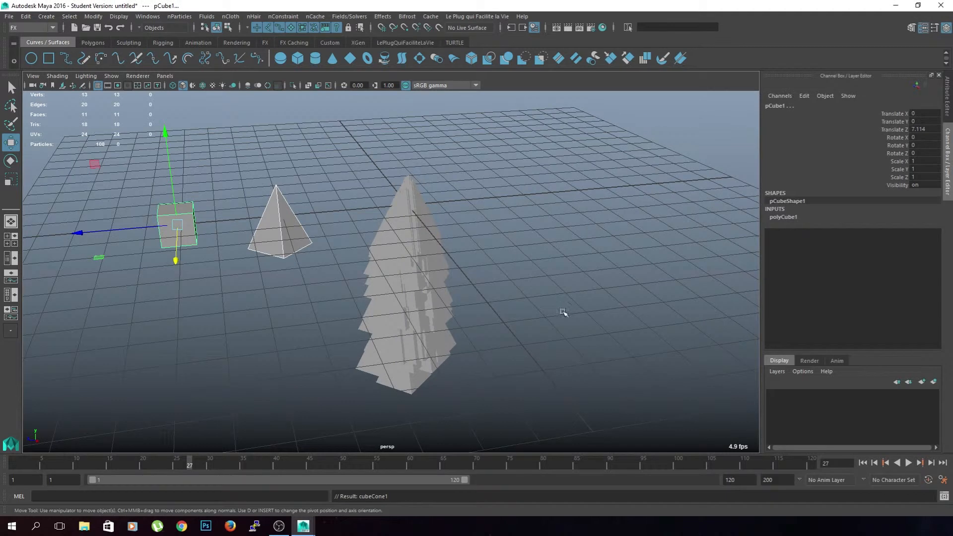
Step: Rewind to frame 1 and play the simulation to check the instanced geometry
left_click_drag(140, 466, 14, 462)
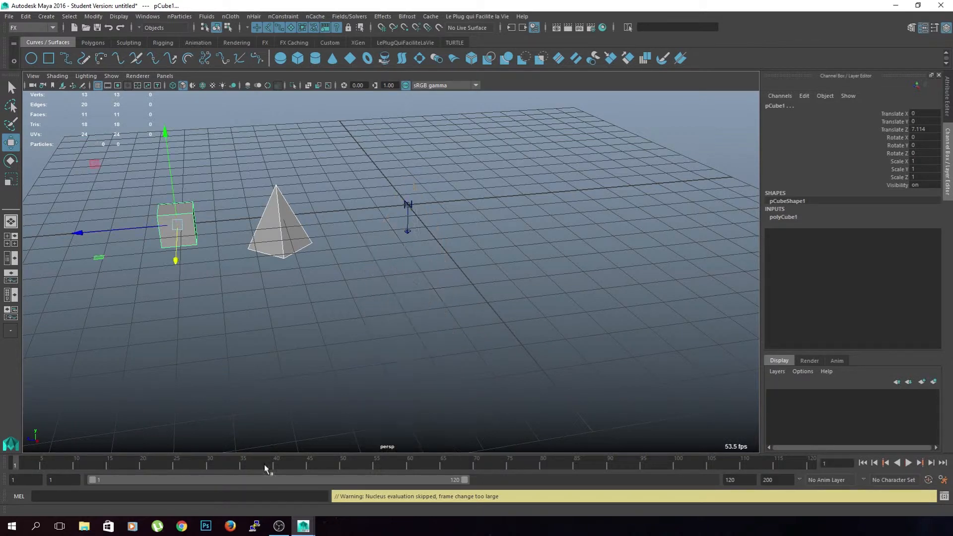
left_click(908, 463)
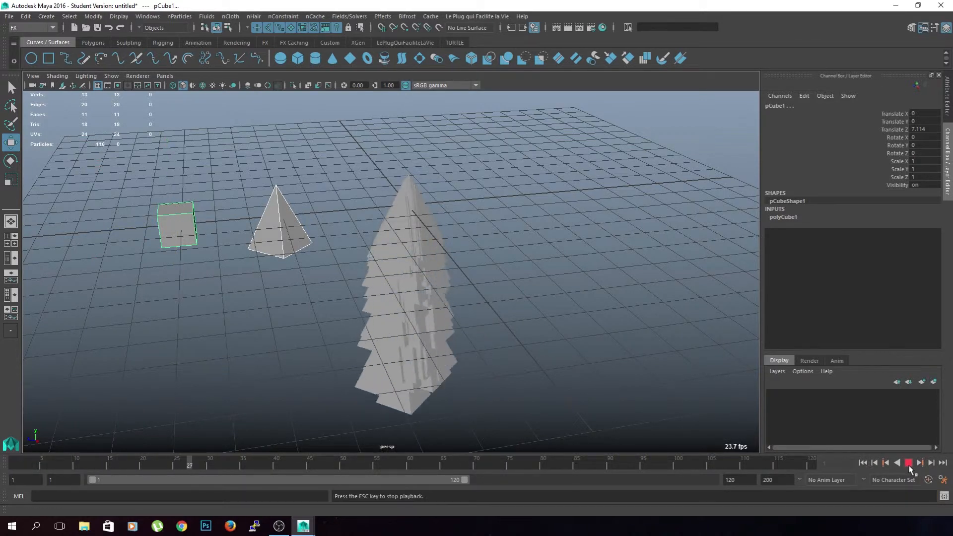
left_click(908, 462)
Step: Scale the source cone down uniformly to about 0.111
left_click(310, 268)
left_click(296, 246)
key("r")
middle_click_drag(549, 342, 499, 314)
Step: Replay the simulation from frame 1 to frame 47 and inspect the small instanced cones
left_click_drag(316, 463, 14, 463)
left_click(908, 462)
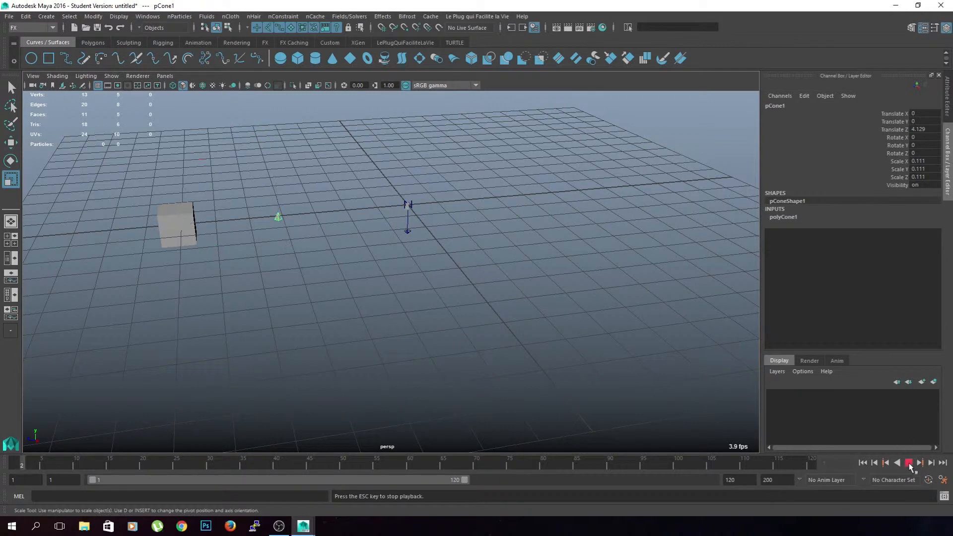
left_click(909, 463)
left_click_drag(628, 420, 421, 367, "alt")
left_click(483, 343)
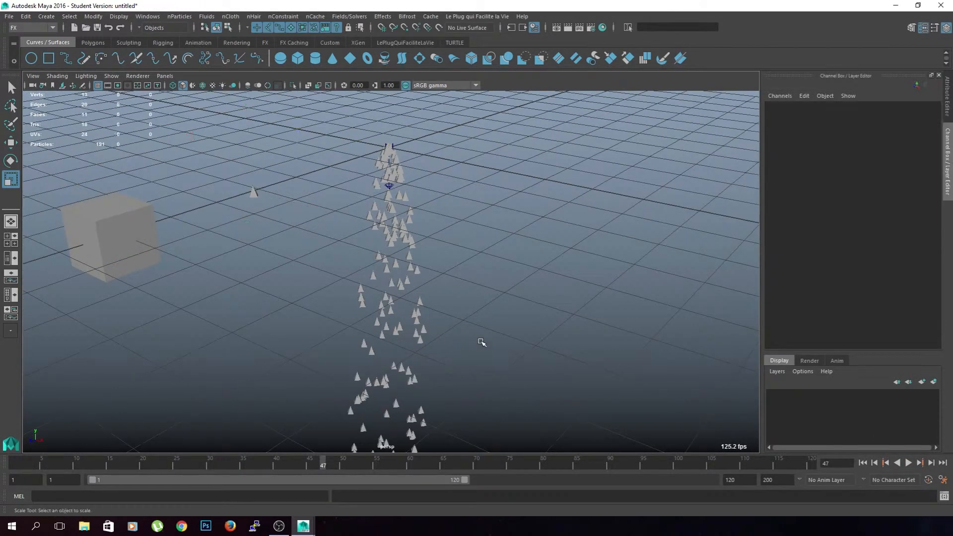
scroll(521, 318, "down", 2)
left_click_drag(562, 293, 474, 295, "alt")
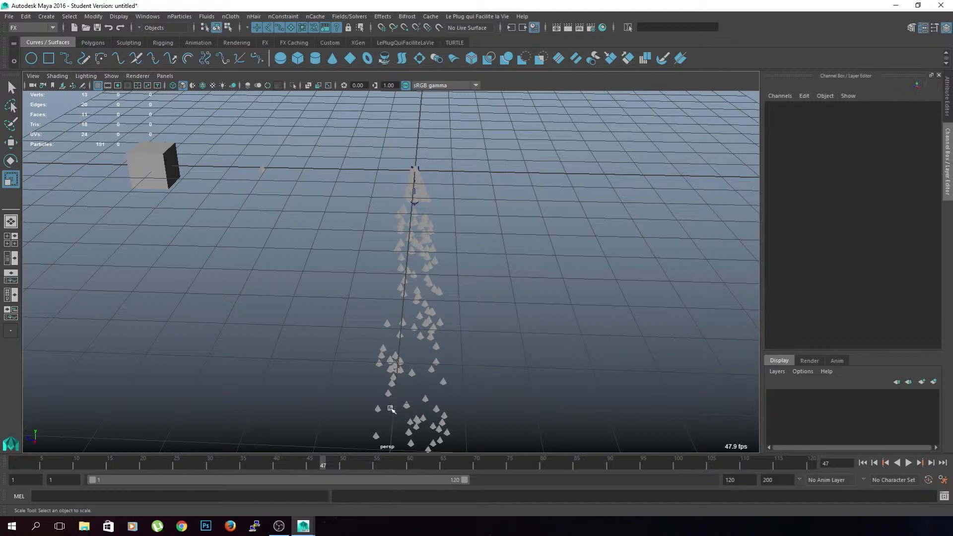
Step: Select the particles and expand the Per Particle (Array) Attributes of nParticleShape1 in the Attribute Editor
left_click(392, 408)
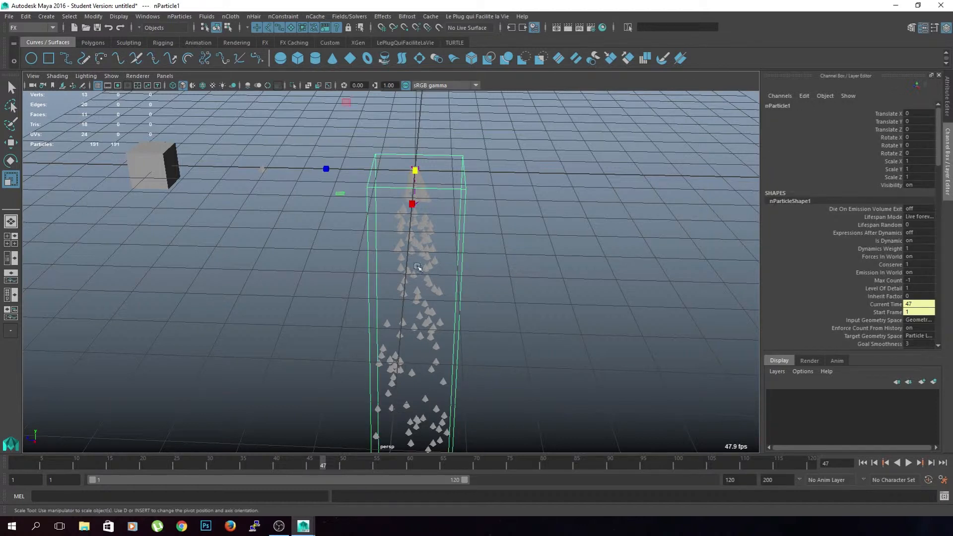
left_click(949, 106)
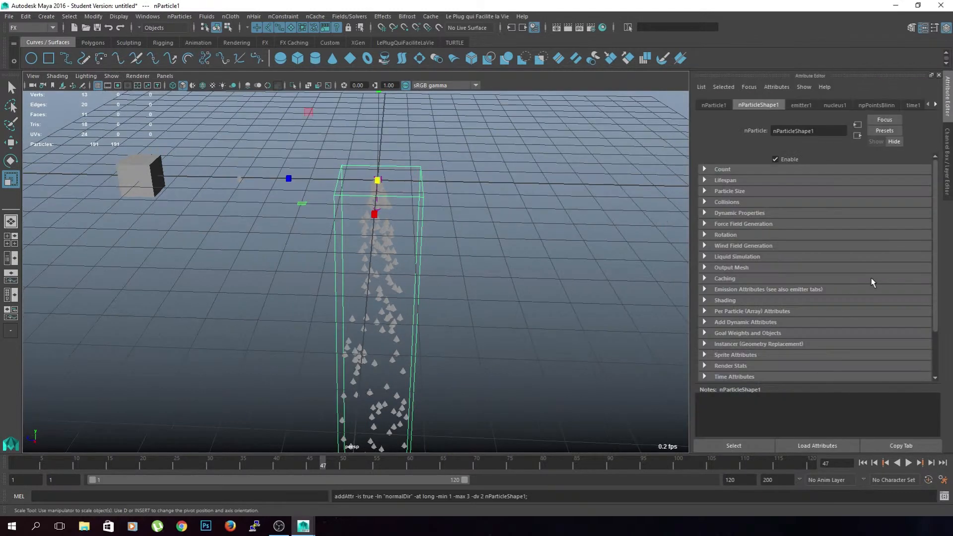
scroll(822, 211, "down", 2)
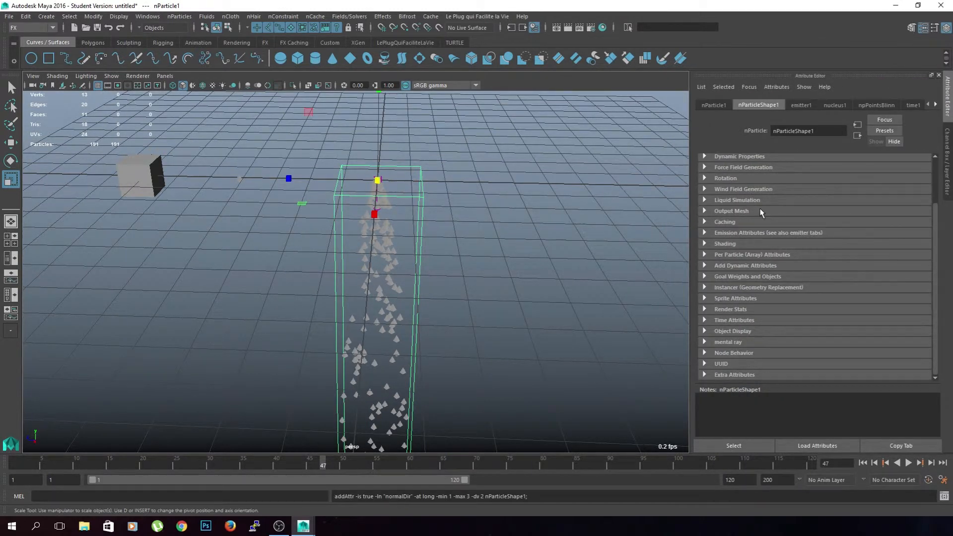
left_click(705, 256)
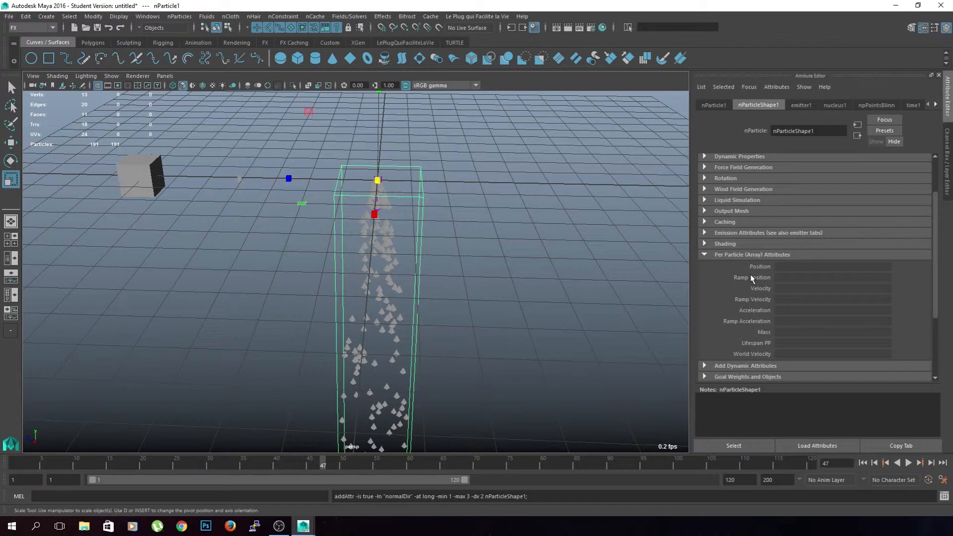
scroll(754, 277, "down", 2)
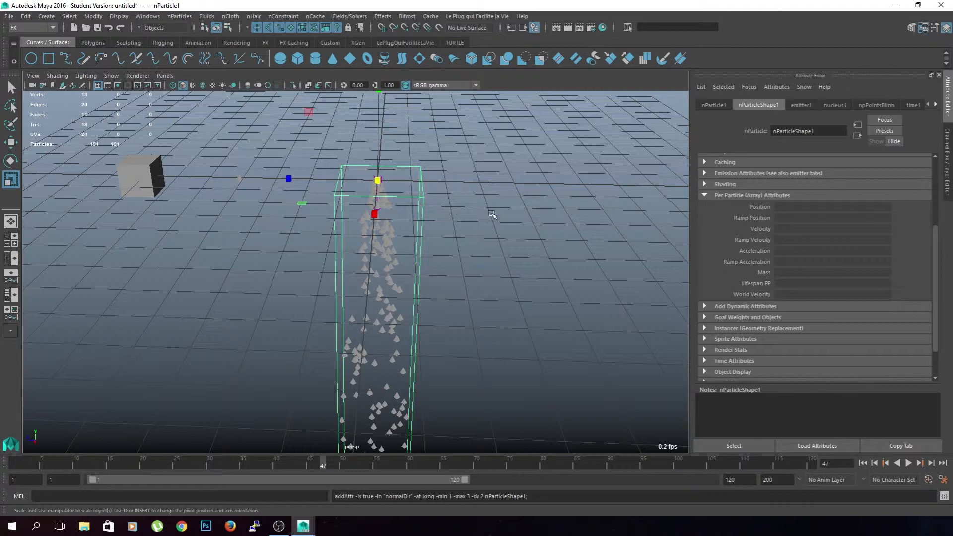
scroll(455, 260, "up", 5)
scroll(411, 224, "down", 2)
middle_click_drag(411, 223, 371, 278, "alt")
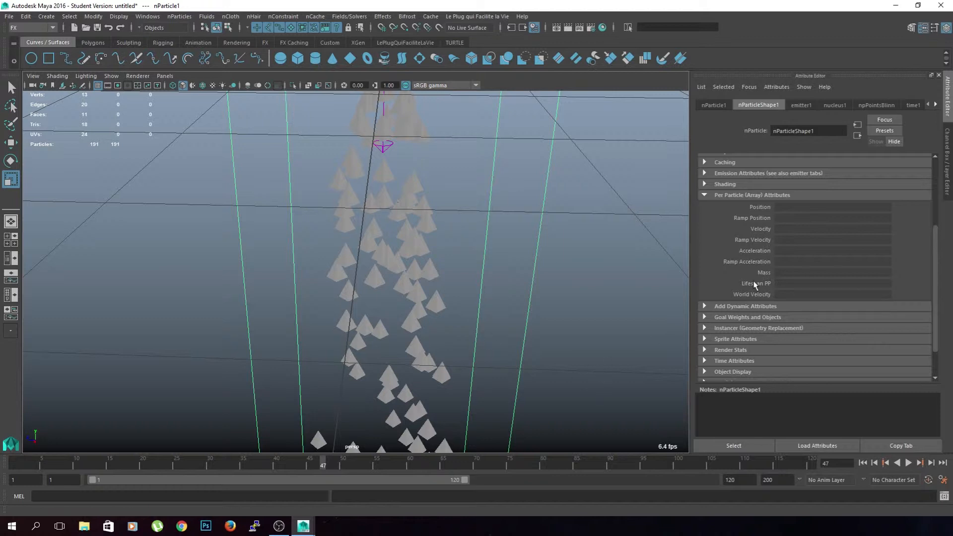
right_click_drag(670, 297, 419, 323, "alt")
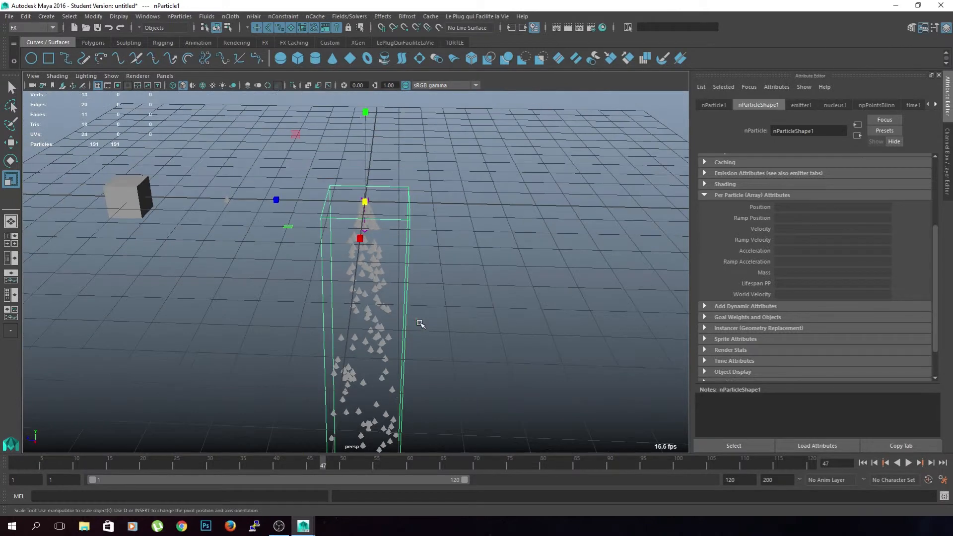
key("e")
left_click_drag(390, 256, 370, 195)
left_click(451, 348)
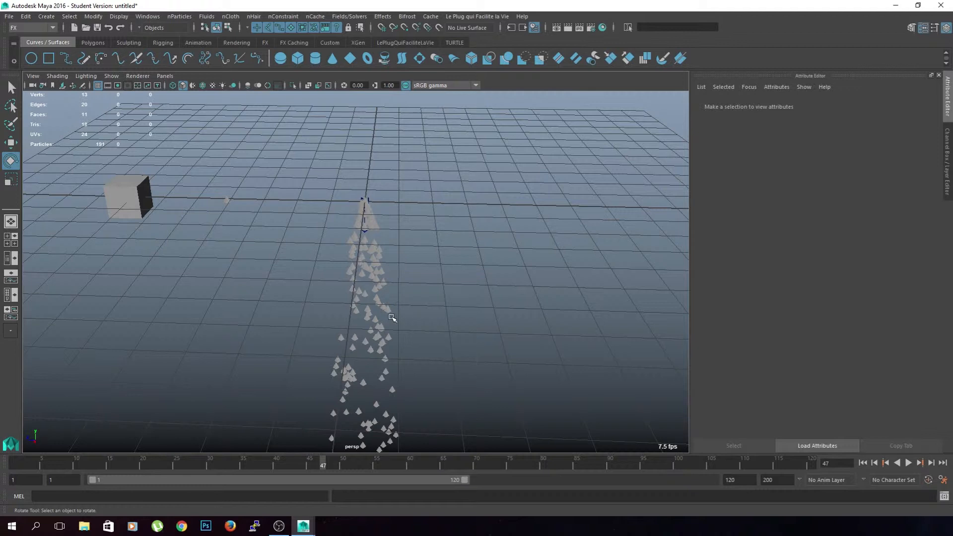
left_click(356, 336)
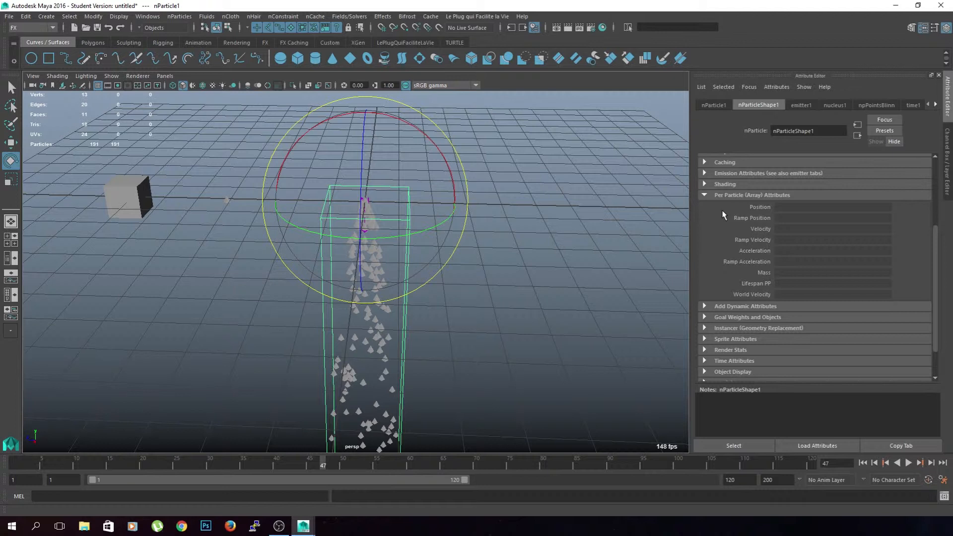
Step: Add a scalar float dynamic attribute named ObjectID to nParticleShape1
left_click(708, 307)
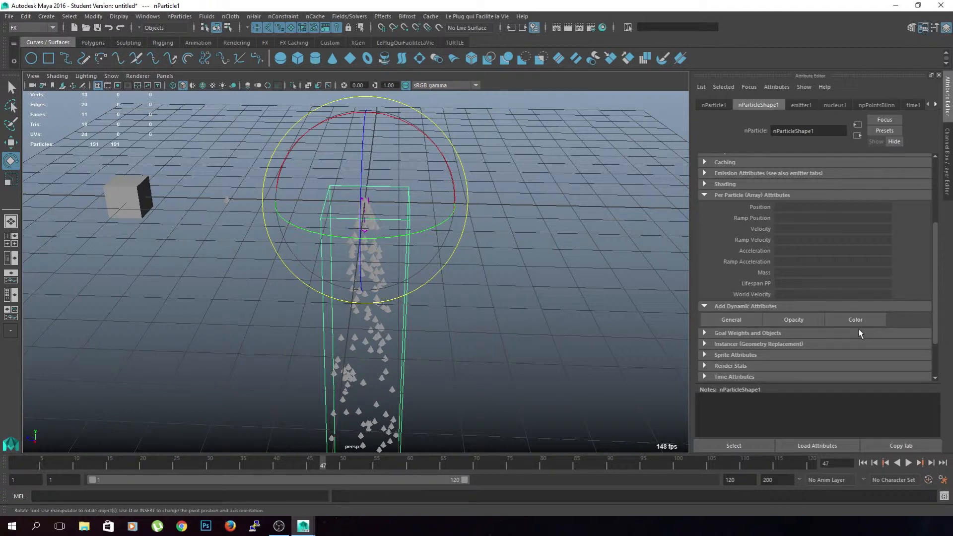
left_click(731, 320)
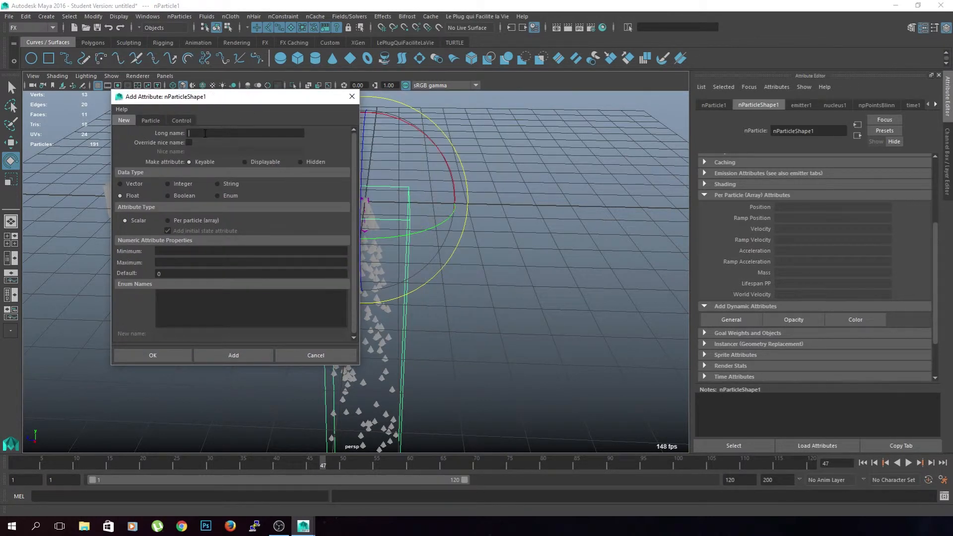
type("ObjectID")
left_click(192, 251)
left_click(156, 351)
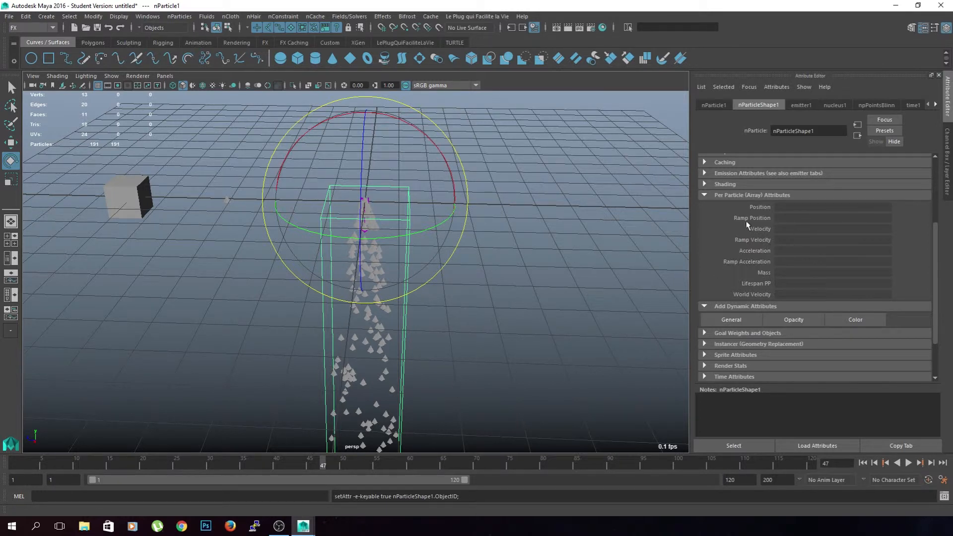
Step: Look for the new ObjectID attribute among the Per Particle (Array) Attributes of nParticleShape1
left_click(705, 195)
left_click(705, 195)
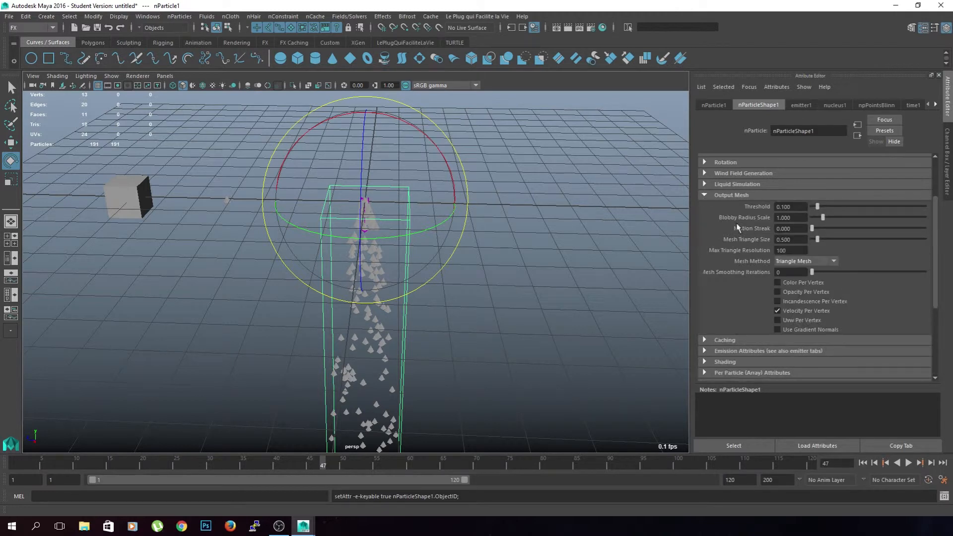
left_click(705, 196)
left_click(705, 239)
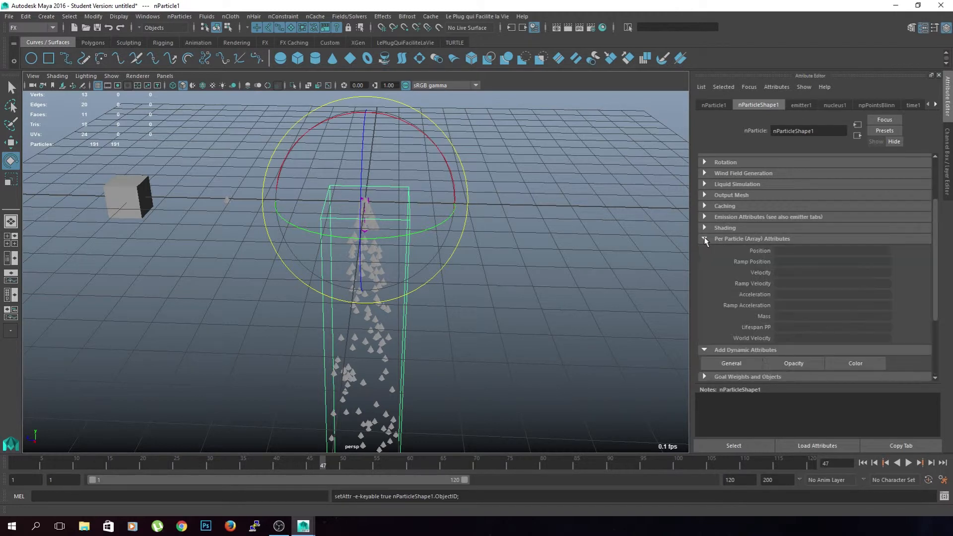
scroll(717, 283, "down", 2)
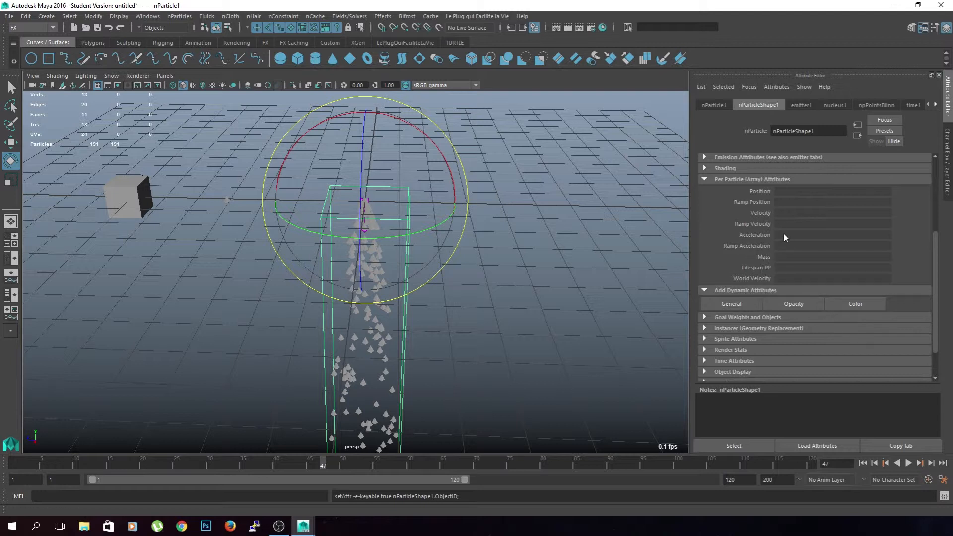
key("ctrl+a")
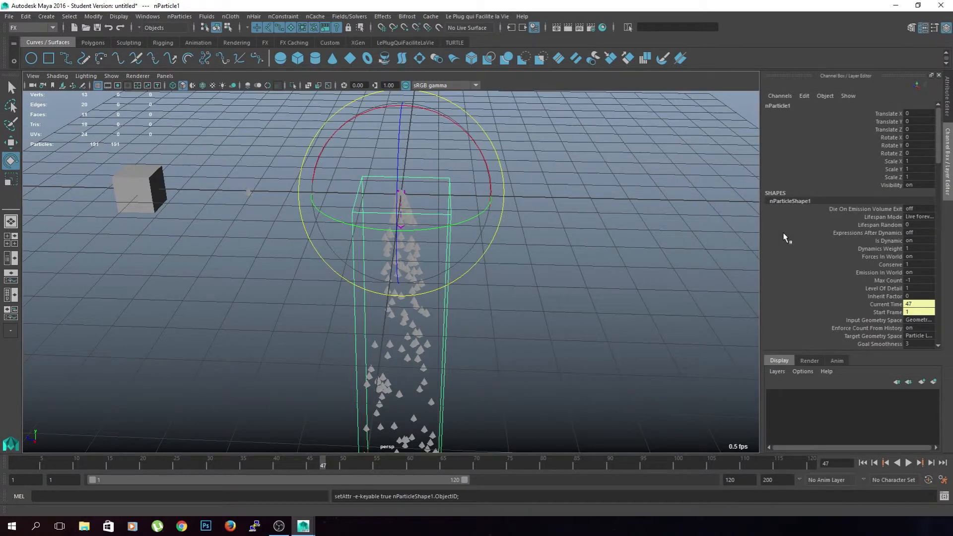
key("ctrl+a")
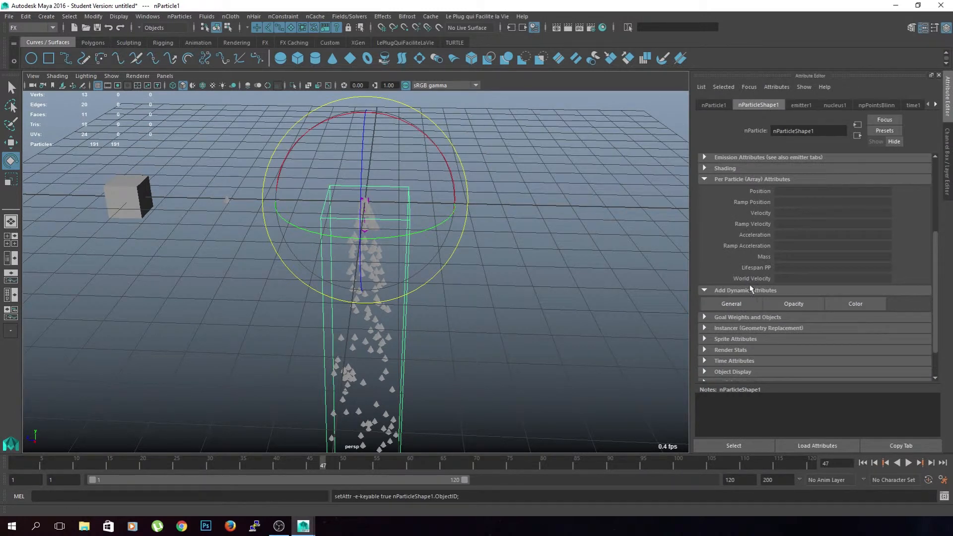
Step: Add a per-particle (array) float attribute named ObjectIDPP to nParticleShape1
scroll(720, 224, "down", 1)
left_click(731, 273)
left_click_drag(289, 102, 640, 102)
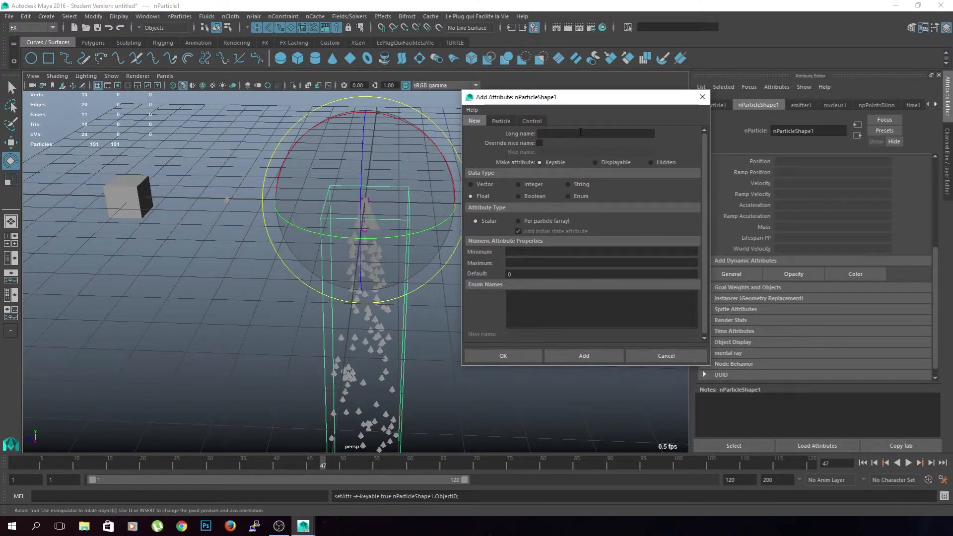
left_click(580, 132)
type("Object")
type("IOD")
key("BackSpace")
key("BackSpace")
type("D")
key("BackSpace")
type("PP")
type("D")
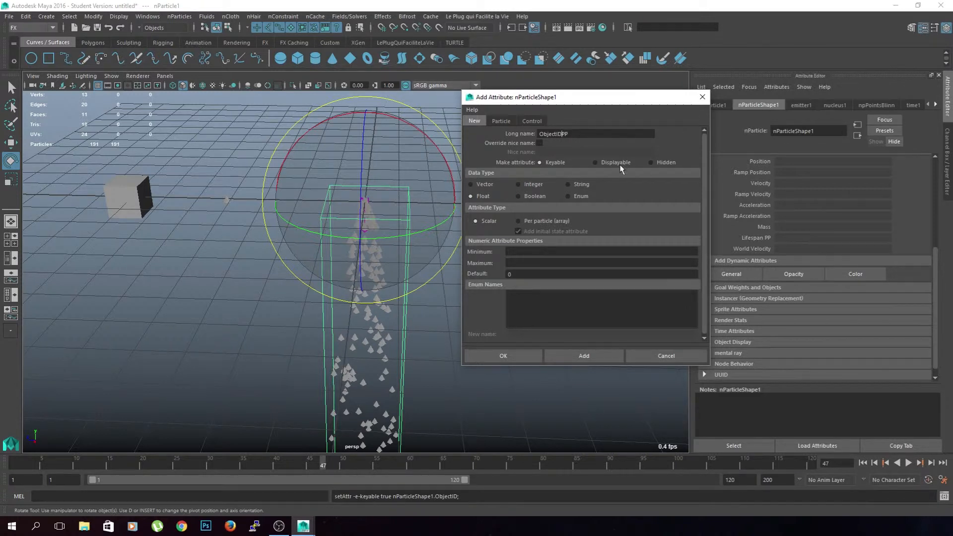
left_click(519, 221)
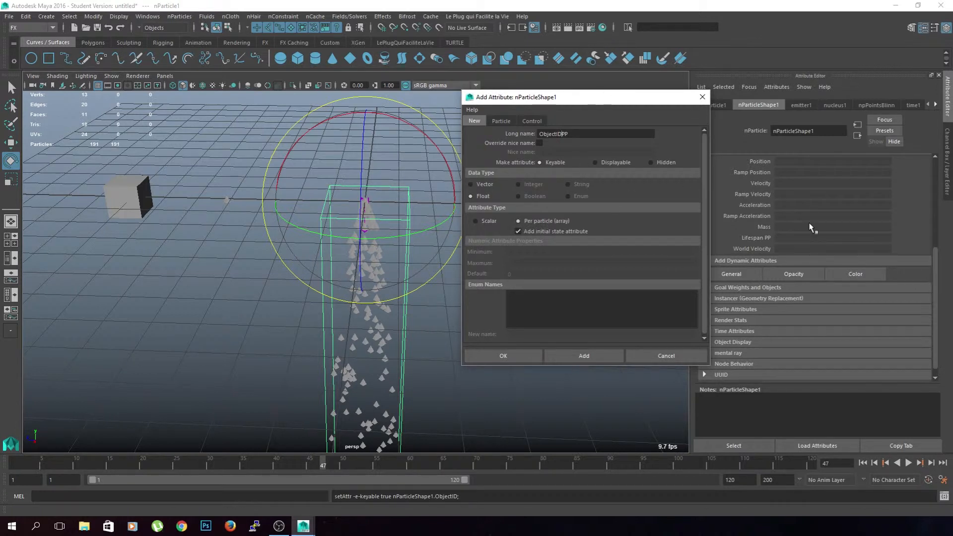
left_click(519, 356)
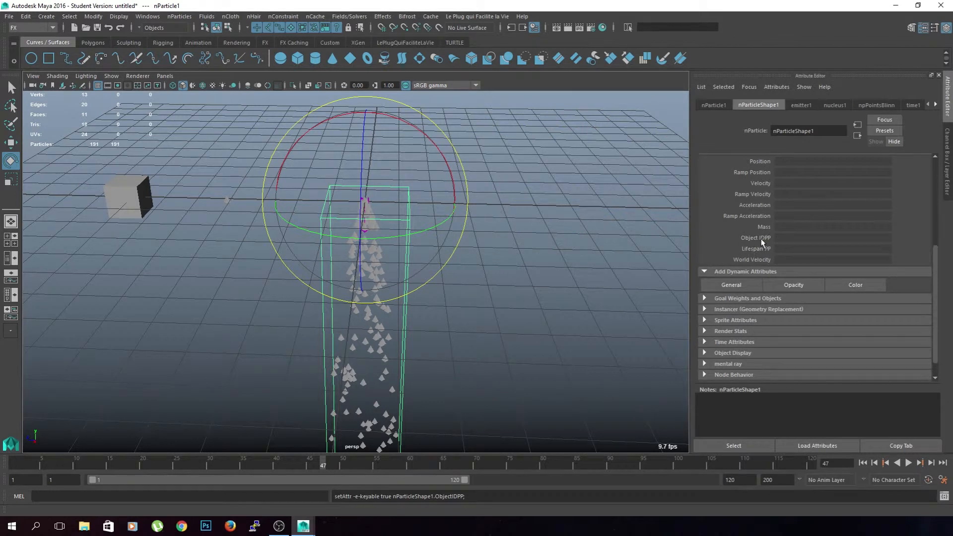
Step: Open the creation expression for Object IDPP and look through the attributes of nParticleShape1
right_click(797, 239)
left_click(801, 243)
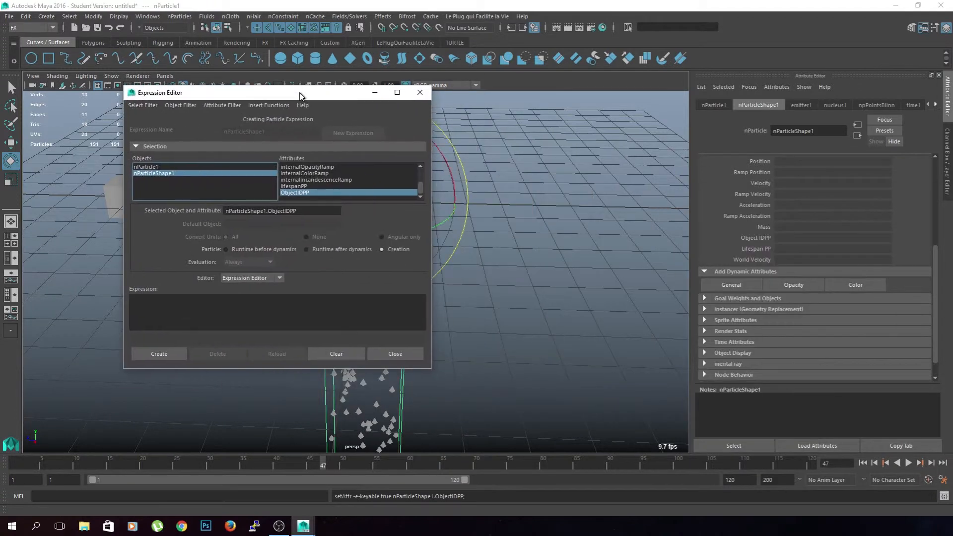
left_click_drag(298, 91, 257, 92)
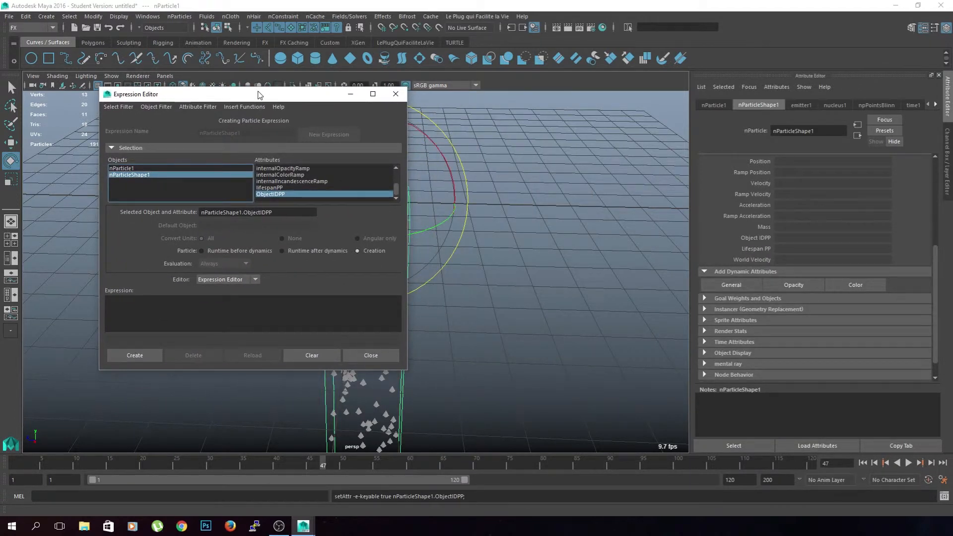
scroll(330, 189, "up", 10)
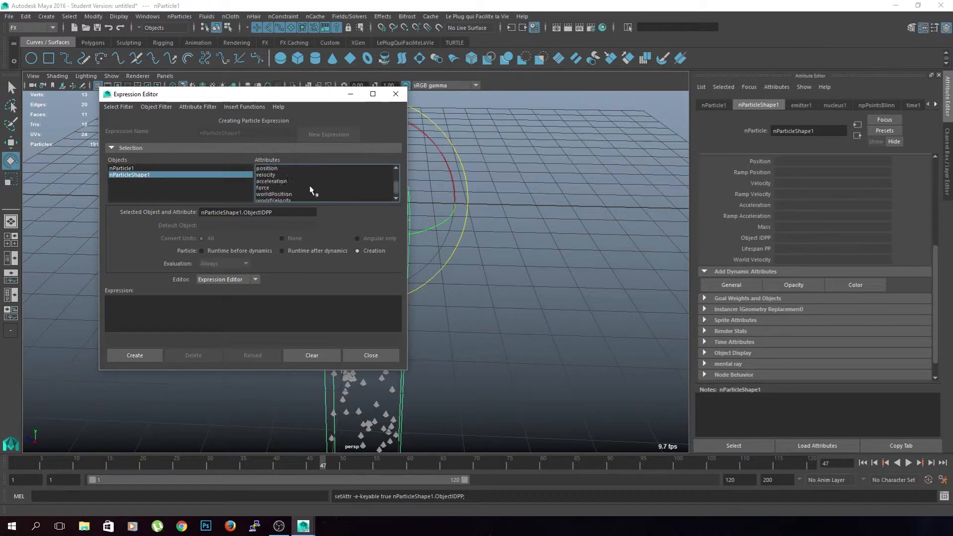
scroll(294, 193, "down", 5)
scroll(288, 181, "down", 3)
scroll(329, 189, "down", 5)
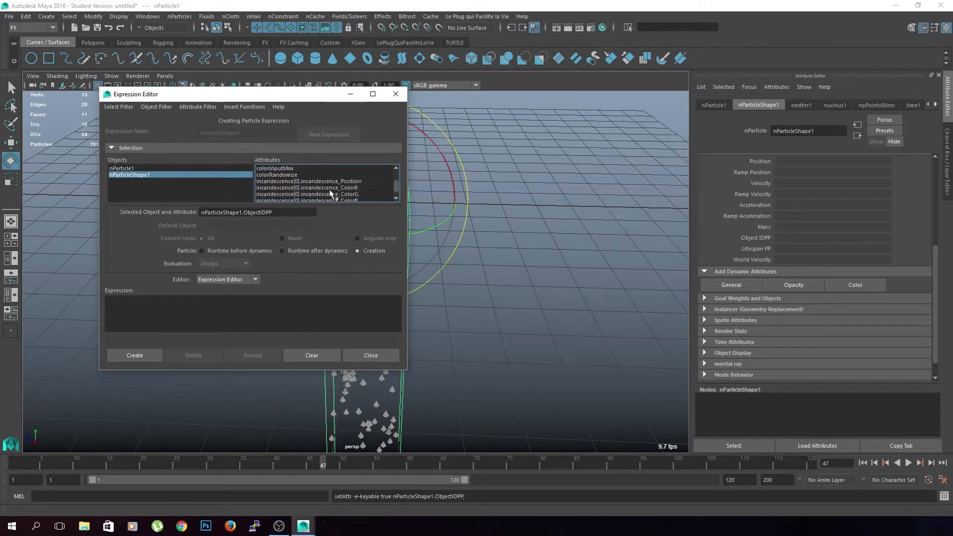
scroll(330, 191, "down", 5)
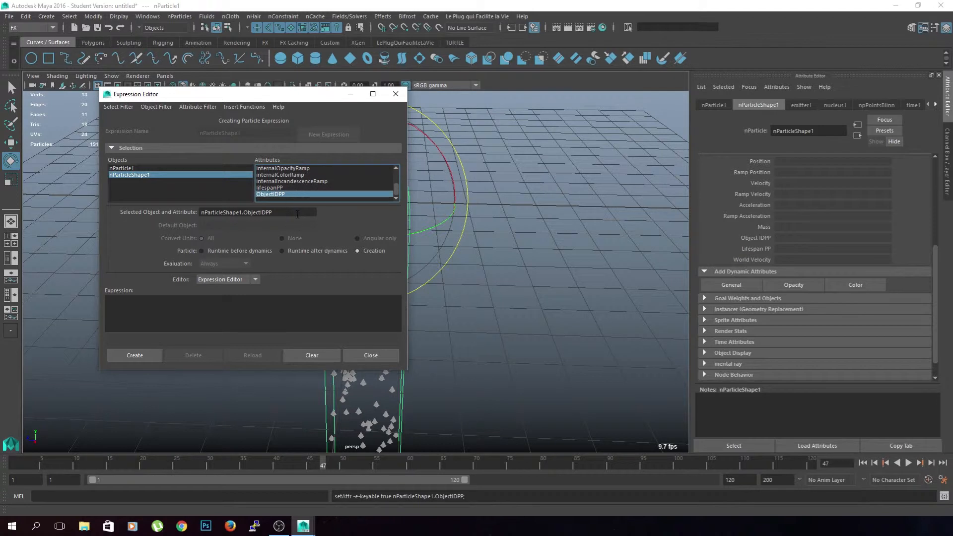
Step: Start the creation expression with "nParticleShape1.ObjectIDPP =" and try 10 as its value
left_click_drag(297, 213, 222, 306)
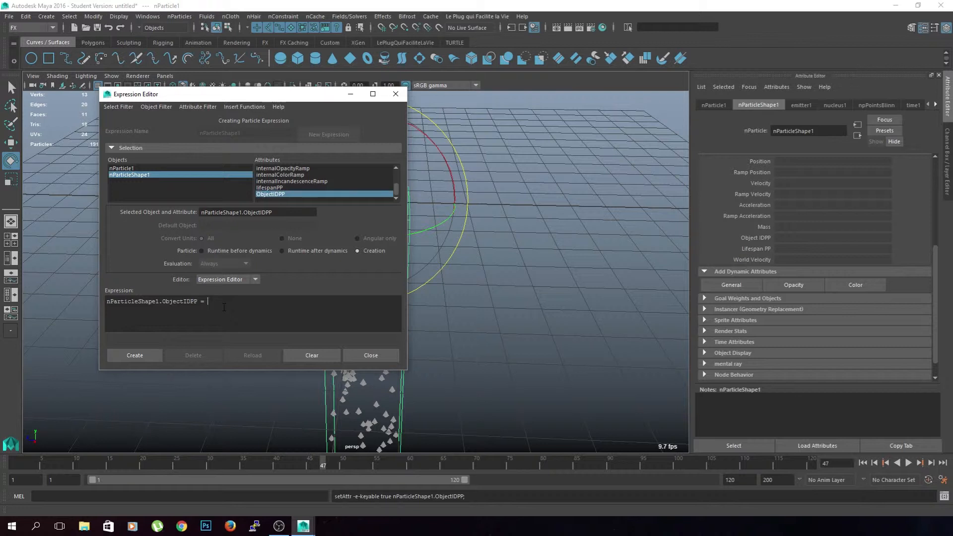
type("10")
key("BackSpace")
key("BackSpace")
key("BackSpace")
left_click_drag(161, 302, 198, 302)
left_click(218, 305)
Step: Examine the Instancer (Geometry Replacement) settings of nParticleShape1, including its Instancer Nodes list
left_click_drag(256, 95, 621, 61)
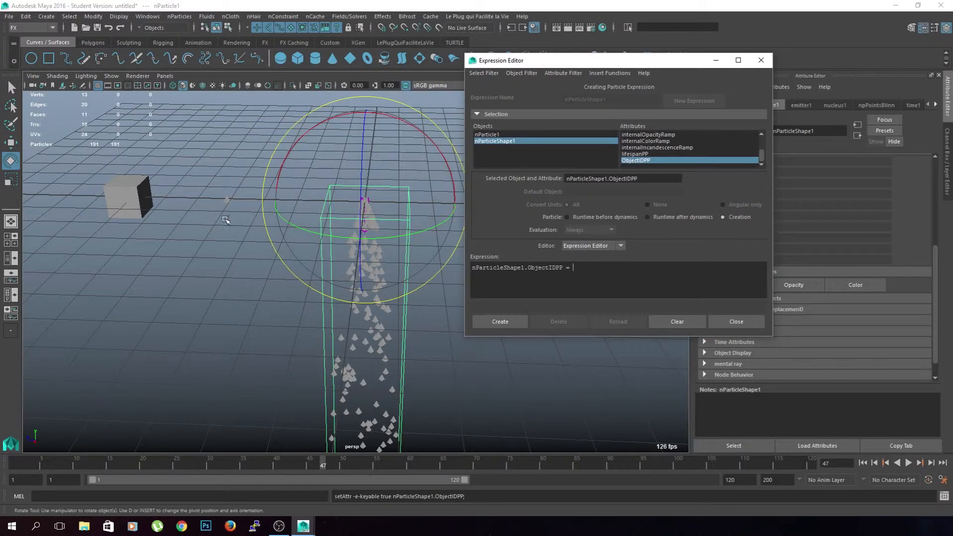
left_click_drag(602, 63, 180, 85)
scroll(817, 225, "down", 5)
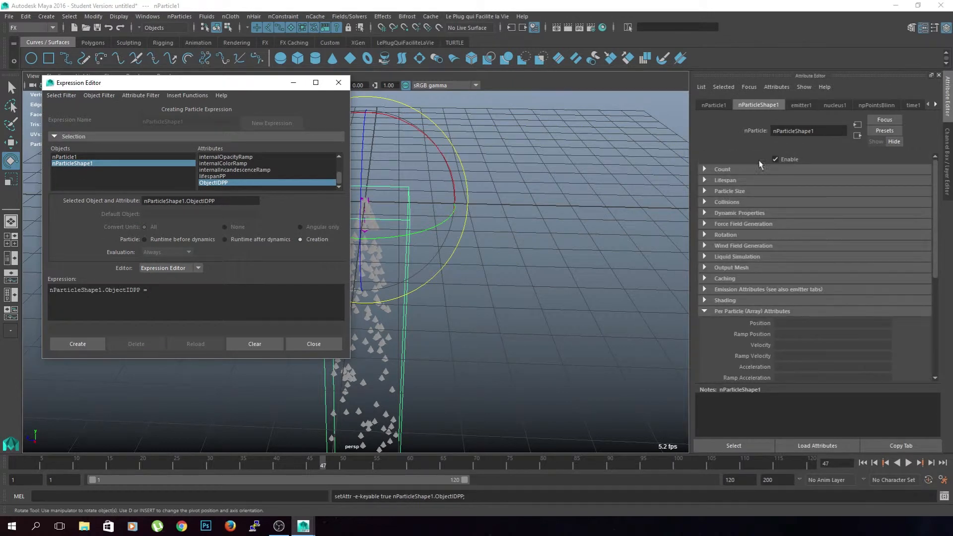
scroll(758, 222, "up", 4)
left_click(715, 293)
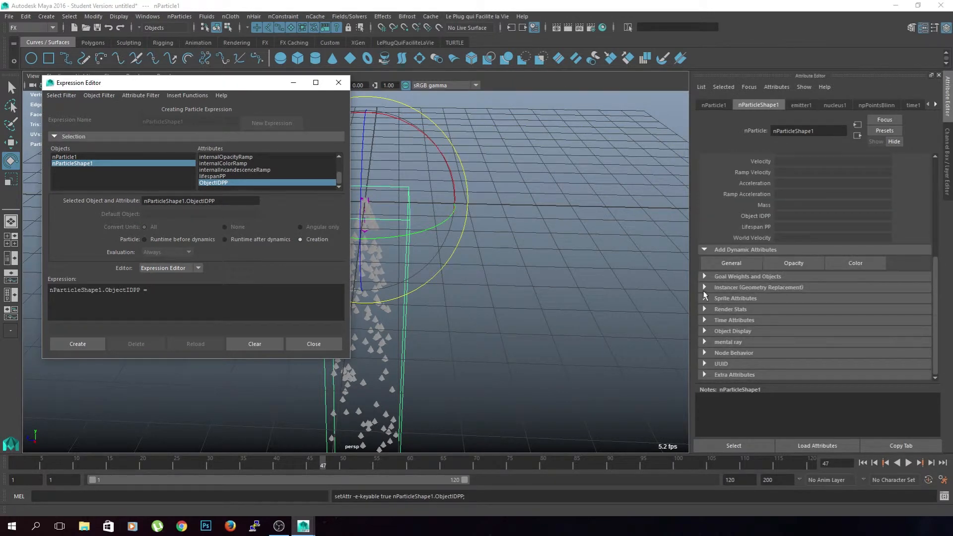
scroll(717, 312, "down", 5)
scroll(715, 308, "up", 3)
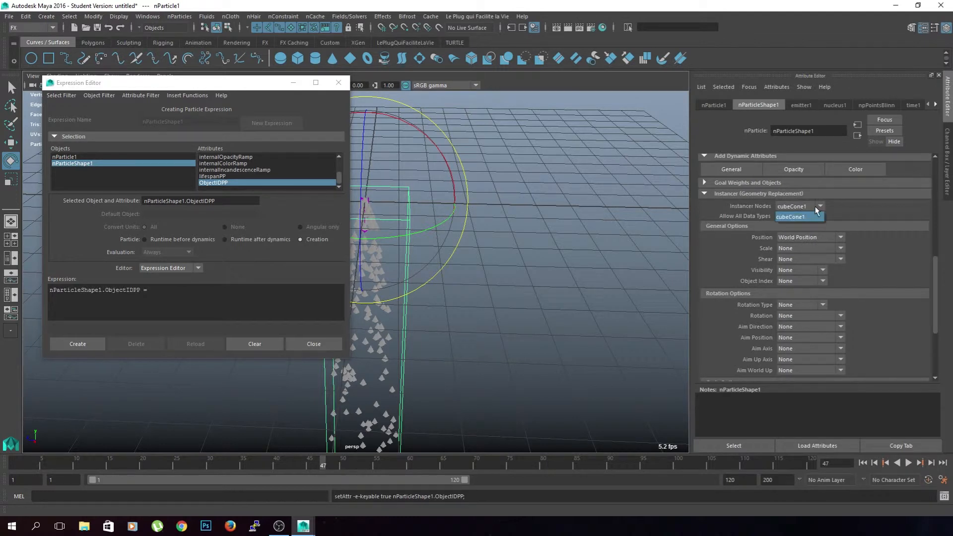
left_click(706, 195)
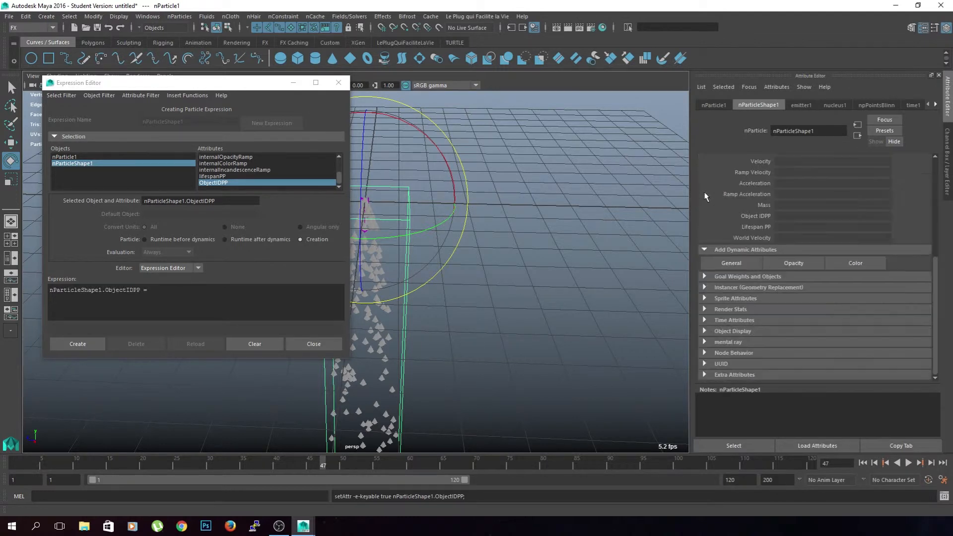
left_click(714, 287)
left_click(713, 288)
Step: Close the Expression Editor without creating an expression and select the cubeCone1 instancer in the Outliner
left_click(339, 82)
left_click(148, 17)
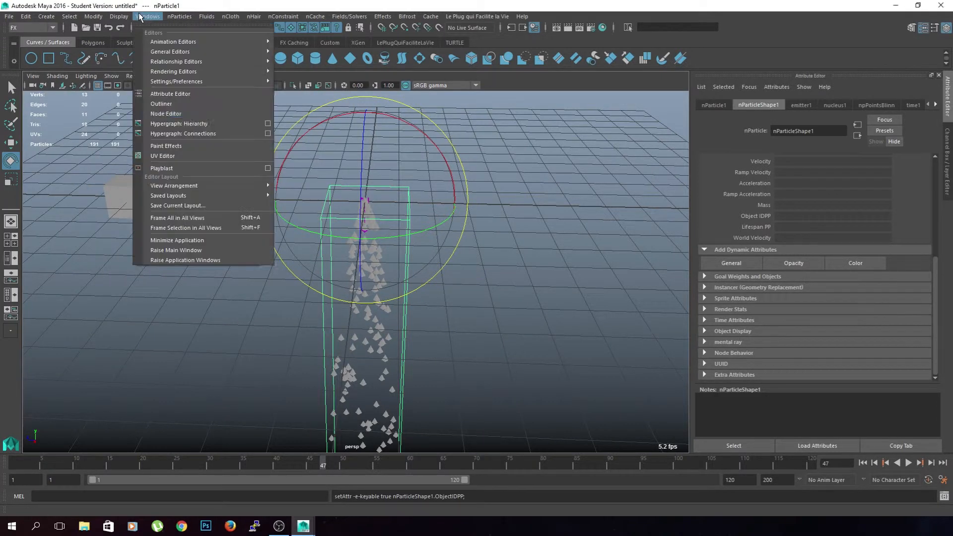
left_click(187, 103)
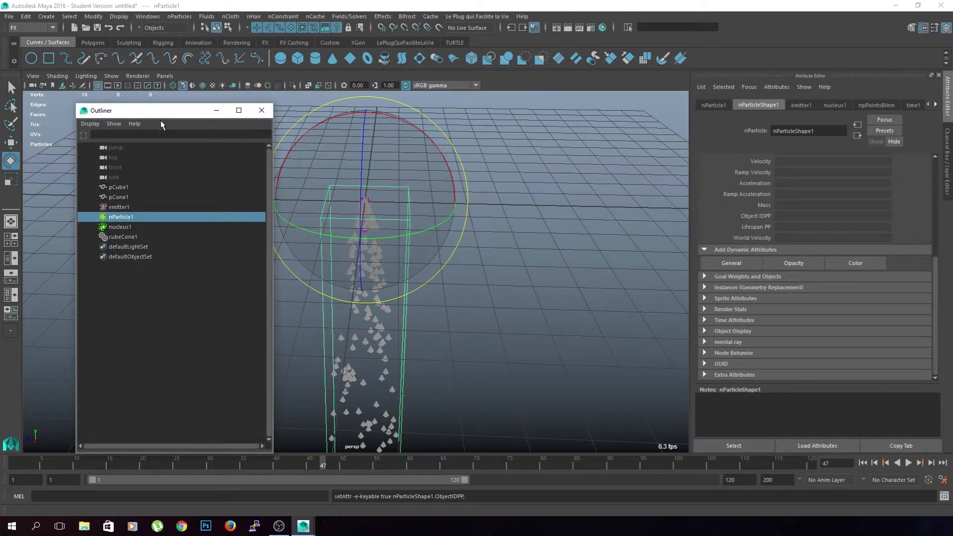
left_click_drag(174, 119, 141, 80)
left_click(99, 198)
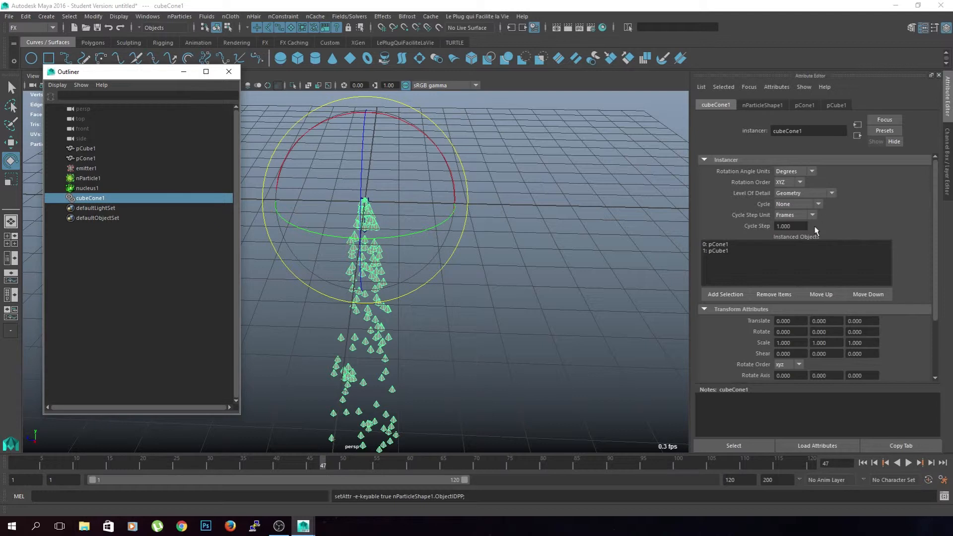
Step: Move pCube1 above pCone1 in the Instanced Objects list of cubeCone1
left_click(720, 245)
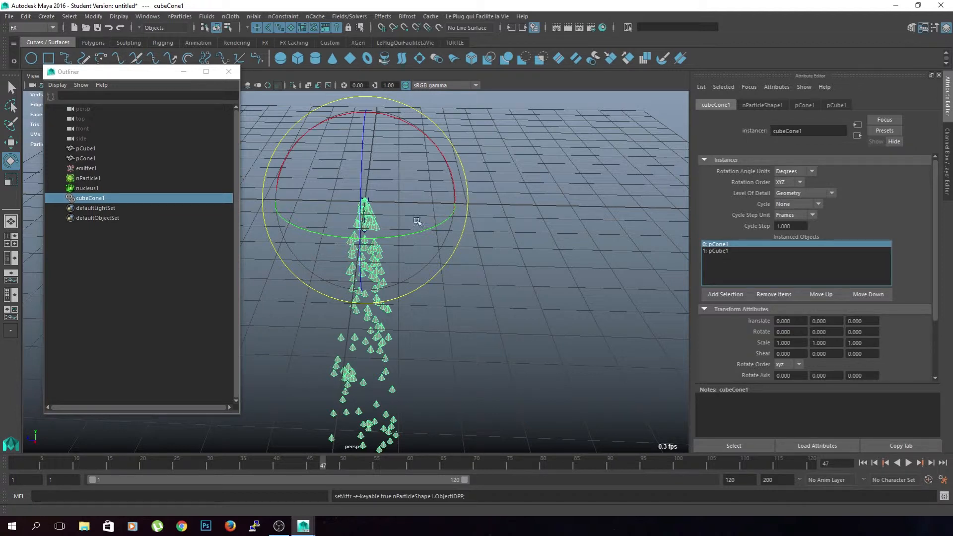
left_click(726, 251)
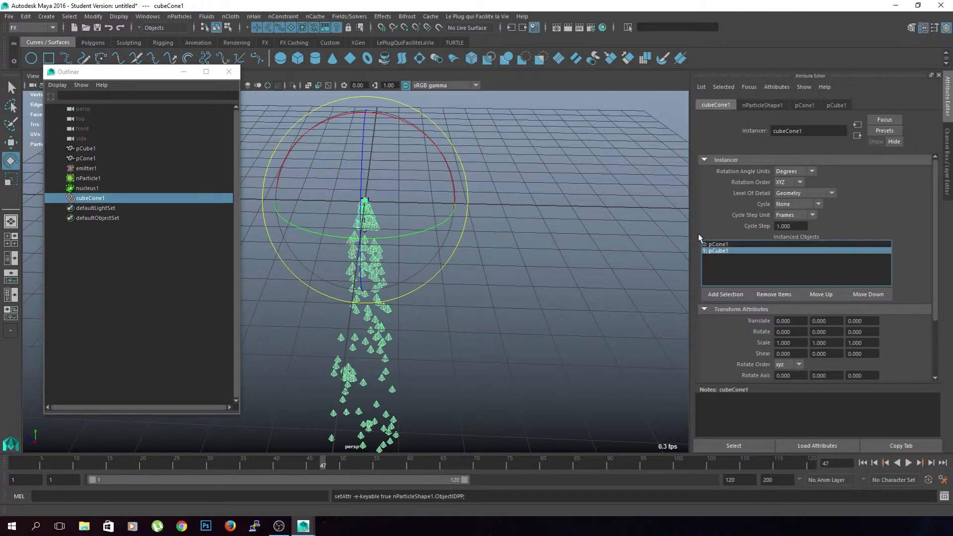
left_click(815, 295)
Step: Scale the source cube pCube1 down uniformly to about 0.229
scroll(418, 305, "down", 2)
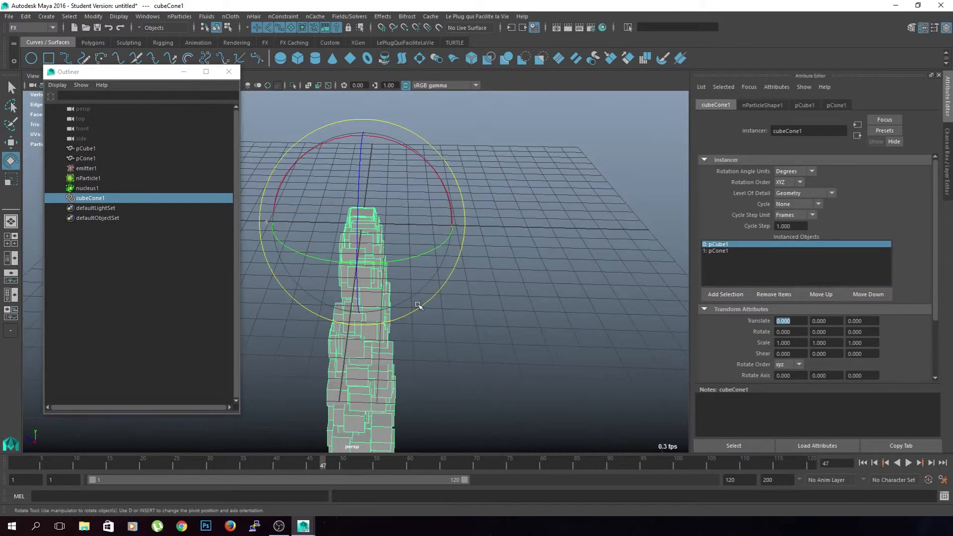
middle_click_drag(339, 319, 532, 331, "alt")
left_click(393, 240)
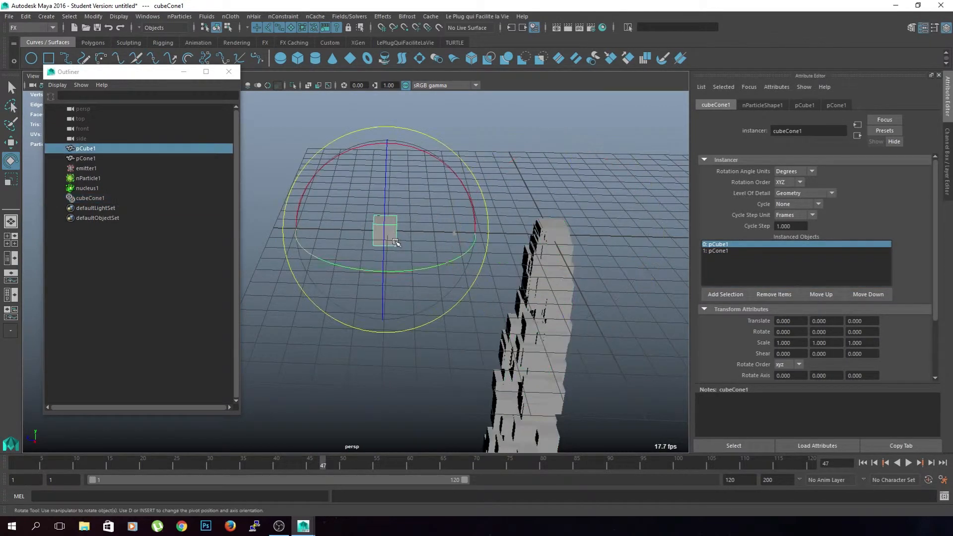
key("r")
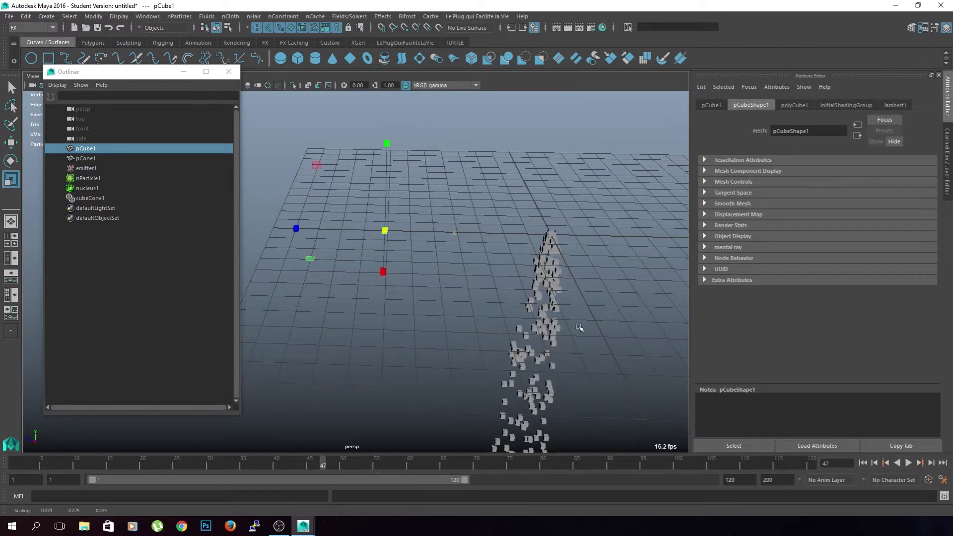
Step: Reselect the cubeCone1 instancer to review the order of its instanced objects
left_click(566, 328)
left_click(566, 274)
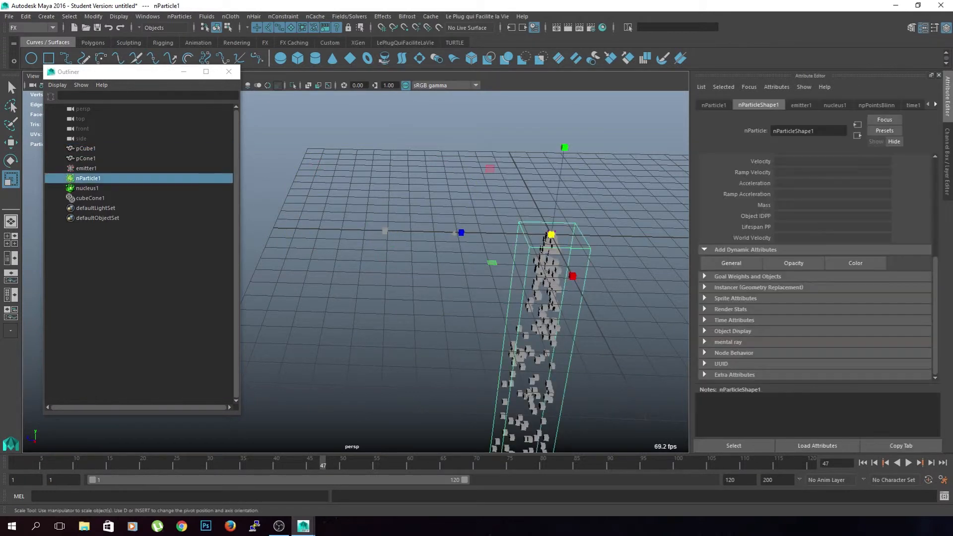
left_click(94, 198)
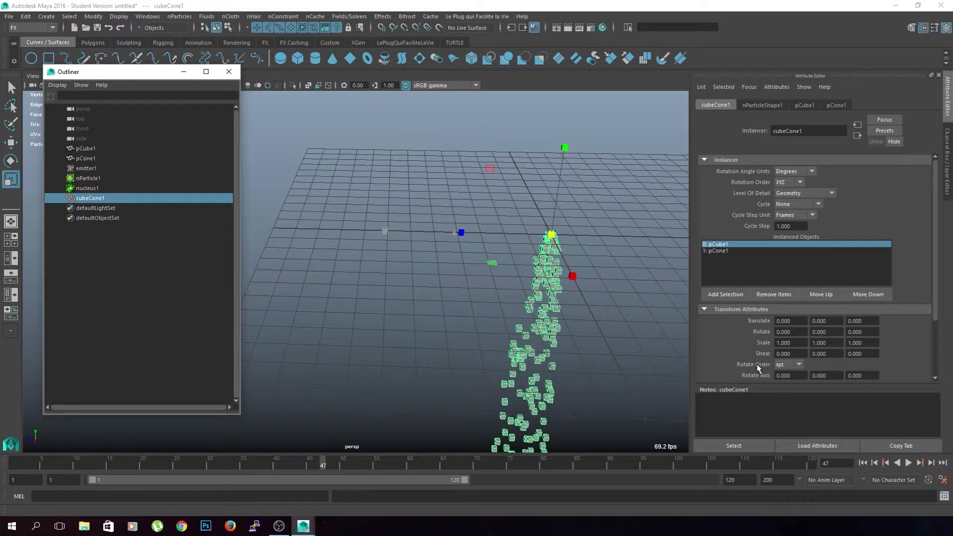
Step: Target nParticleShape1's ObjectIDPP attribute in the Expression Editor with a Creation-type particle expression
left_click_drag(253, 136, 401, 90)
scroll(472, 187, "down", 15)
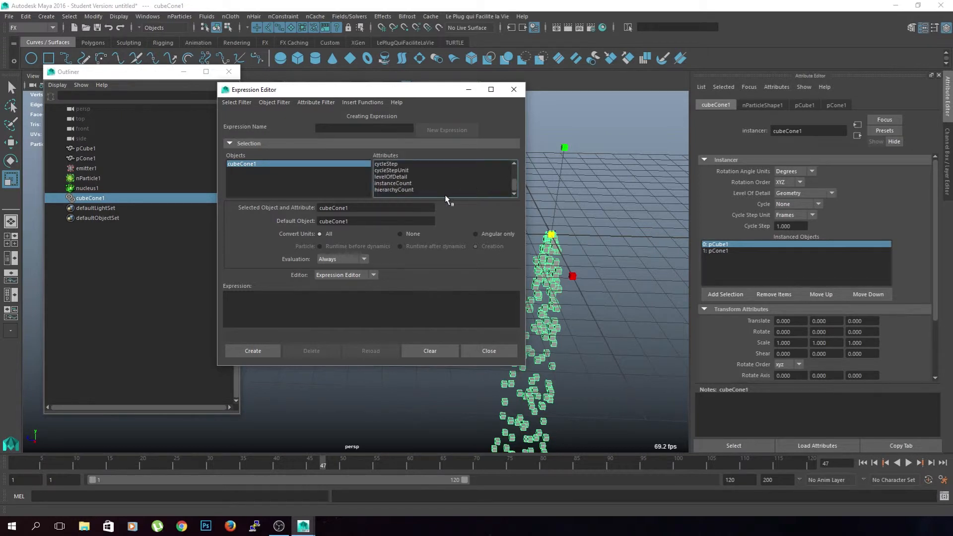
left_click(99, 180)
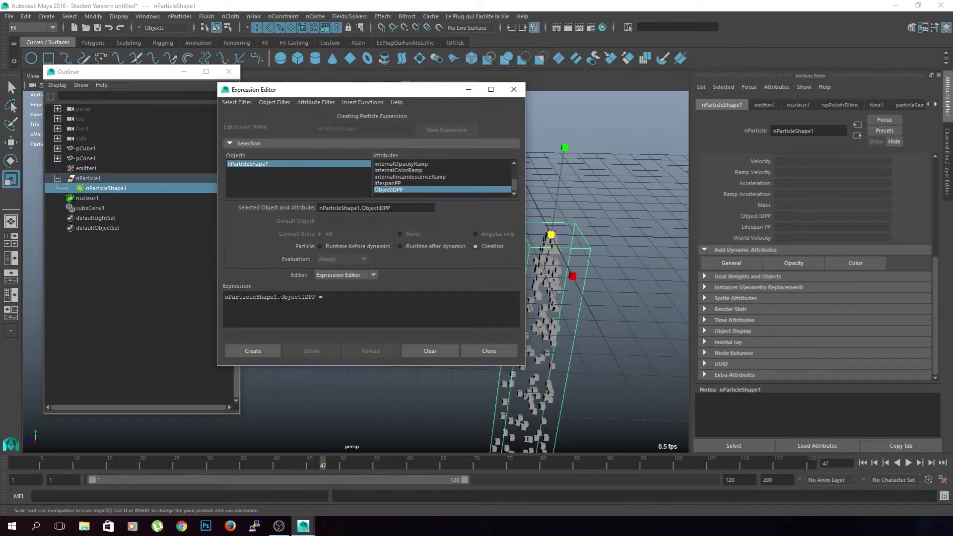
left_click_drag(420, 94, 353, 76)
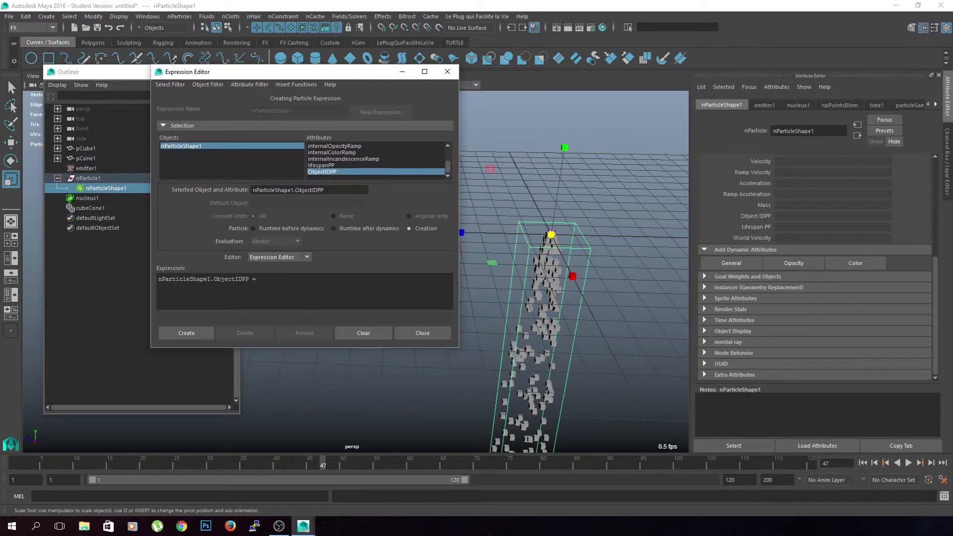
Step: Create the creation expression nParticleShape1.ObjectIDPP = rand(0,2); and close the Expression Editor
left_click(255, 282)
type("rand(0,2")
type(";")
double_click(266, 279)
double_click(265, 280)
double_click(282, 280)
double_click(285, 279)
left_click(307, 282)
left_click_drag(260, 279, 294, 279)
left_click(247, 279)
double_click(233, 279)
left_click(177, 332)
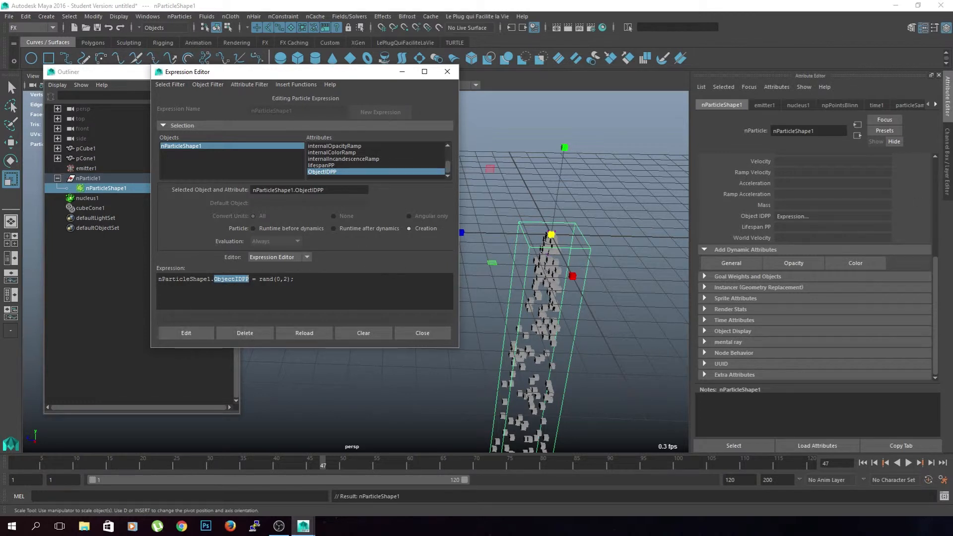
left_click(447, 332)
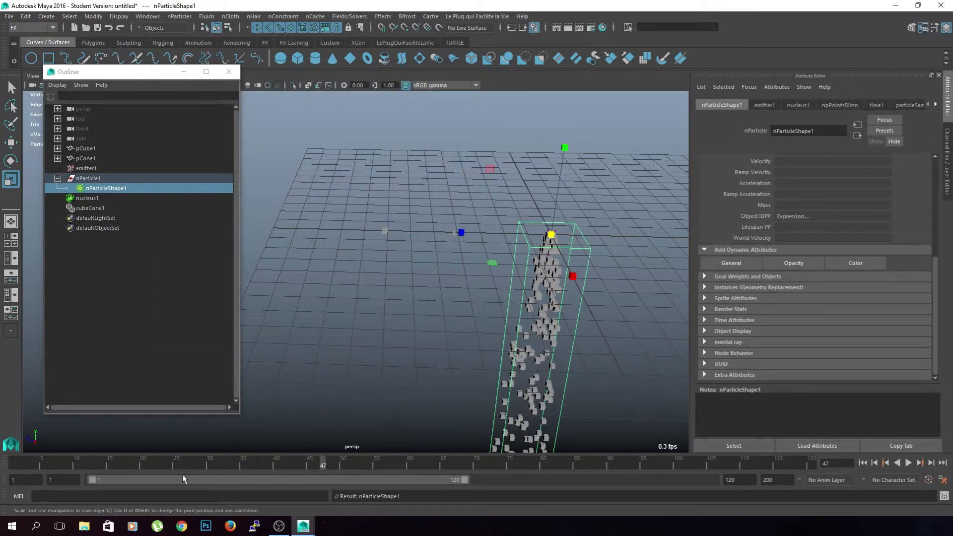
Step: Replay the simulation from frame 1 and check which objects the emitted particles show
left_click(13, 466)
left_click(909, 463)
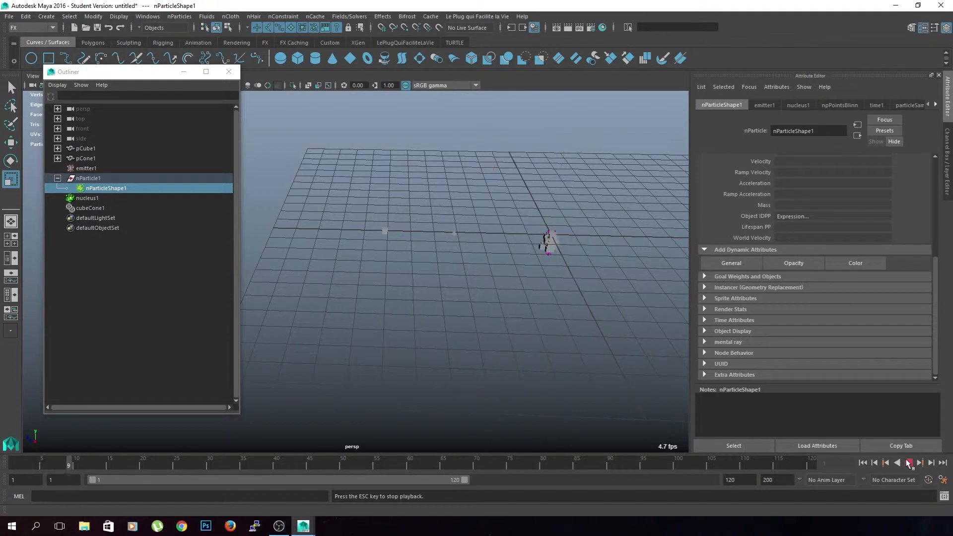
left_click(909, 463)
scroll(641, 354, "up", 3)
middle_click_drag(640, 354, 481, 364, "alt")
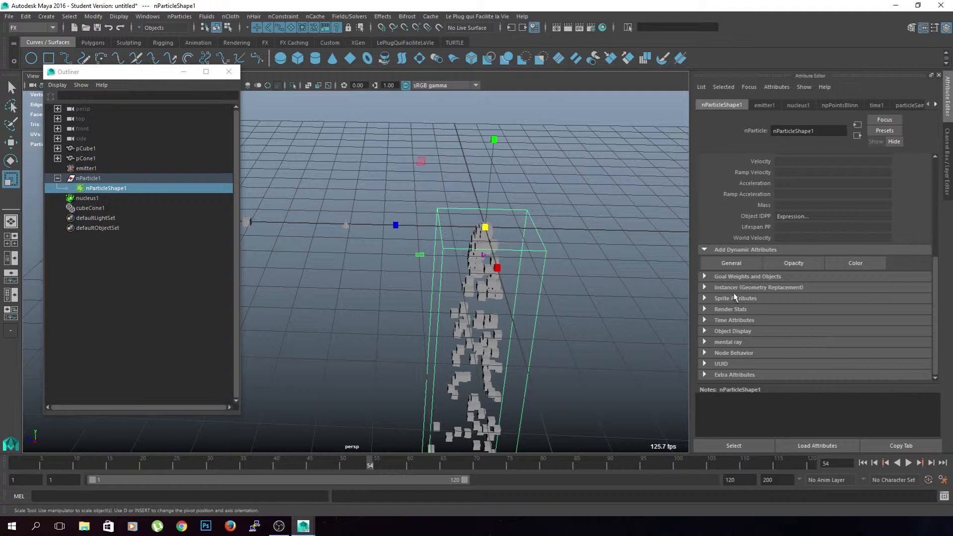
Step: Set Object Index to Age in nParticleShape1's instancer options for cubeCone1
left_click(705, 288)
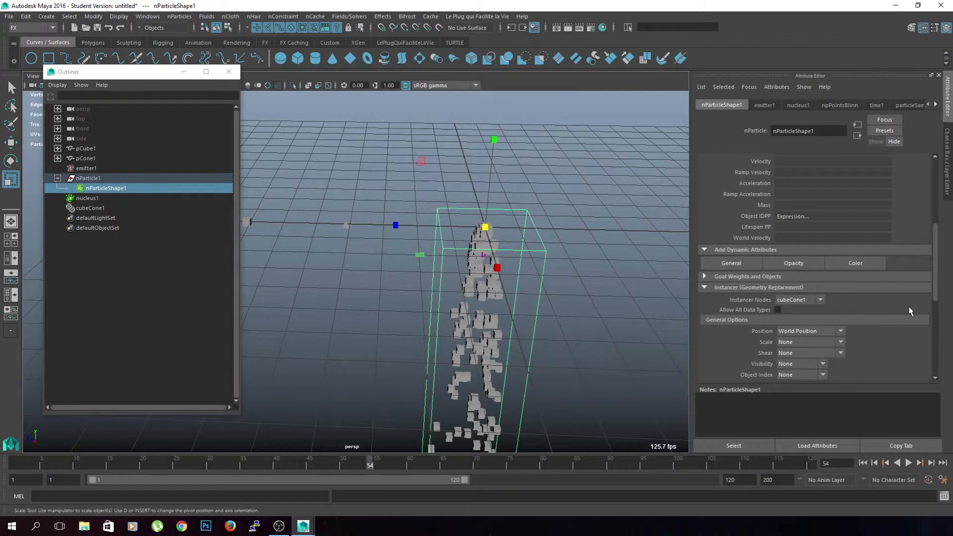
scroll(828, 304, "down", 2)
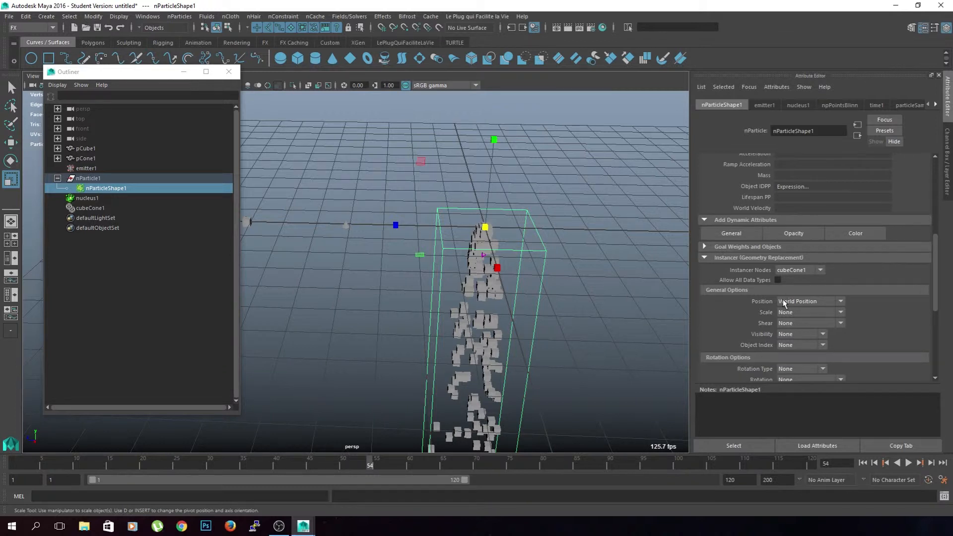
scroll(785, 303, "down", 2)
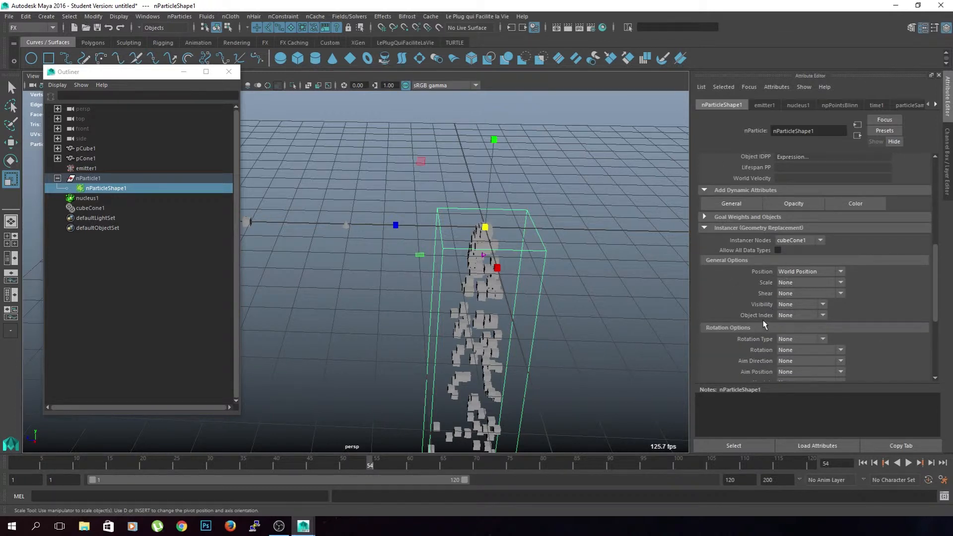
scroll(762, 326, "down", 2)
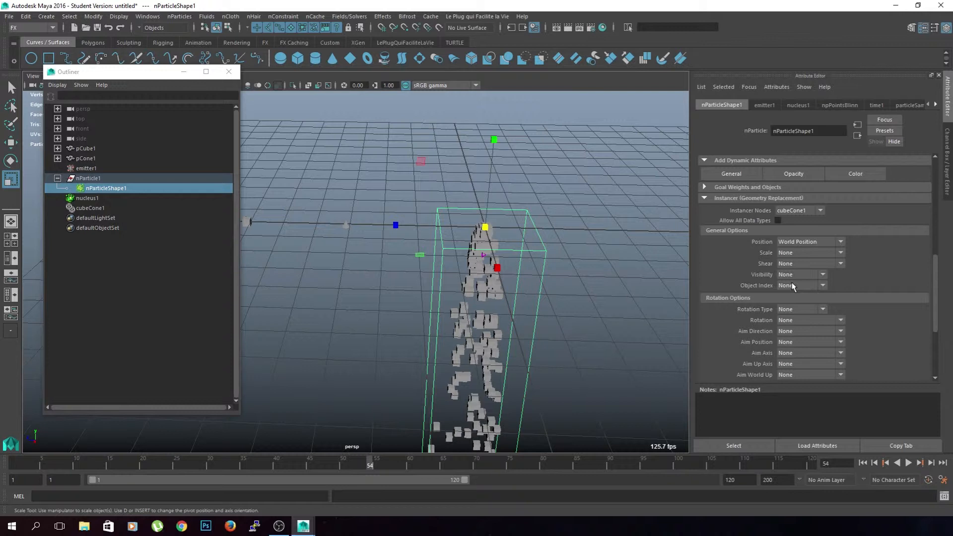
left_click(117, 208)
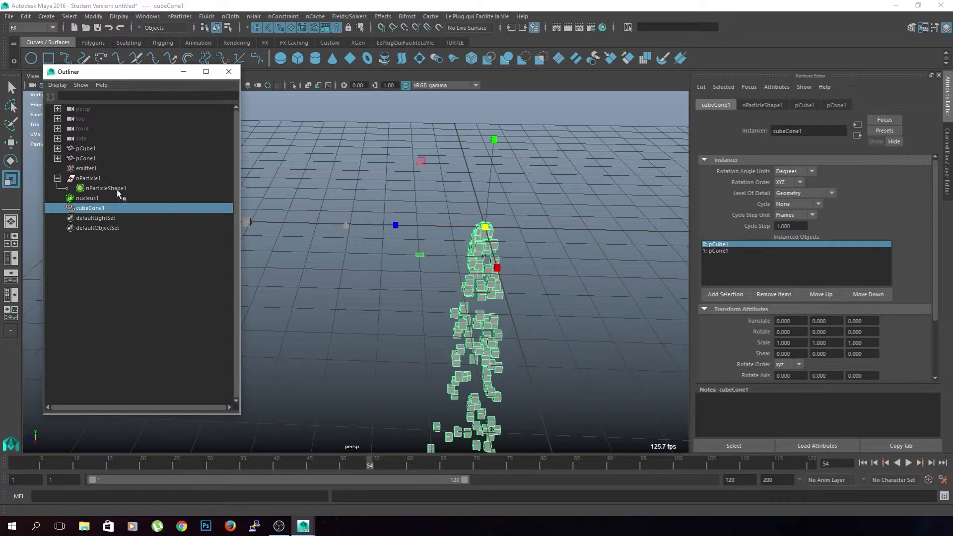
left_click(101, 188)
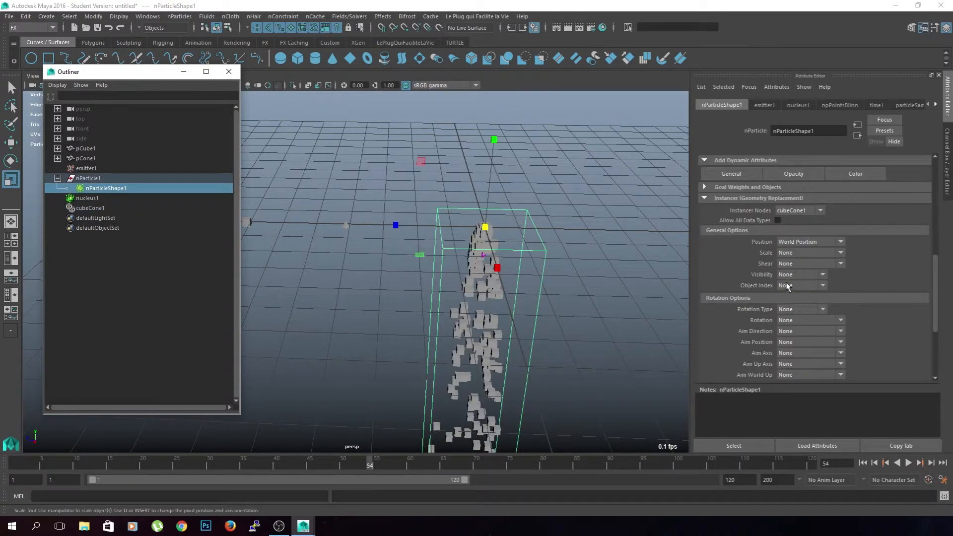
left_click(802, 286)
left_click(802, 307)
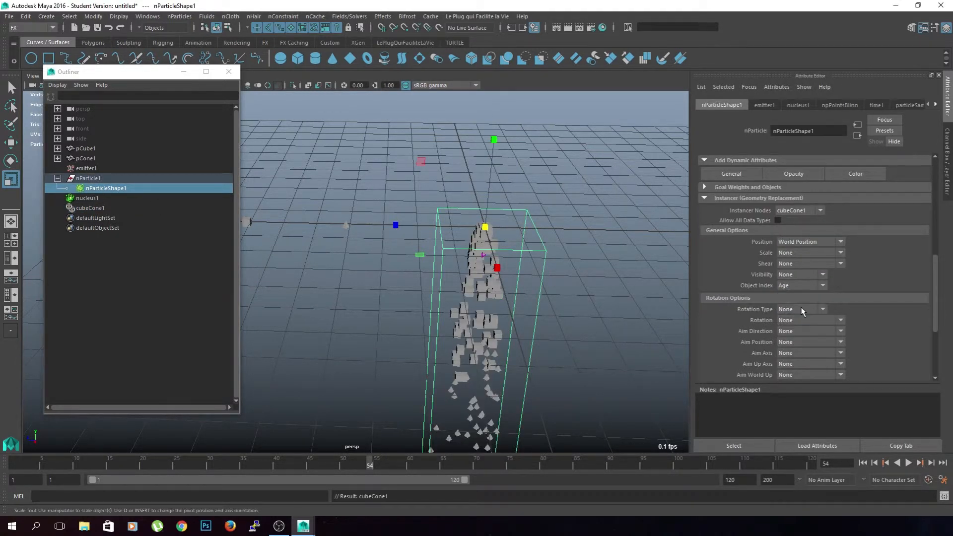
Step: Play the simulation and examine how the instanced objects switch with particle age
left_click_drag(687, 373, 497, 241, "alt")
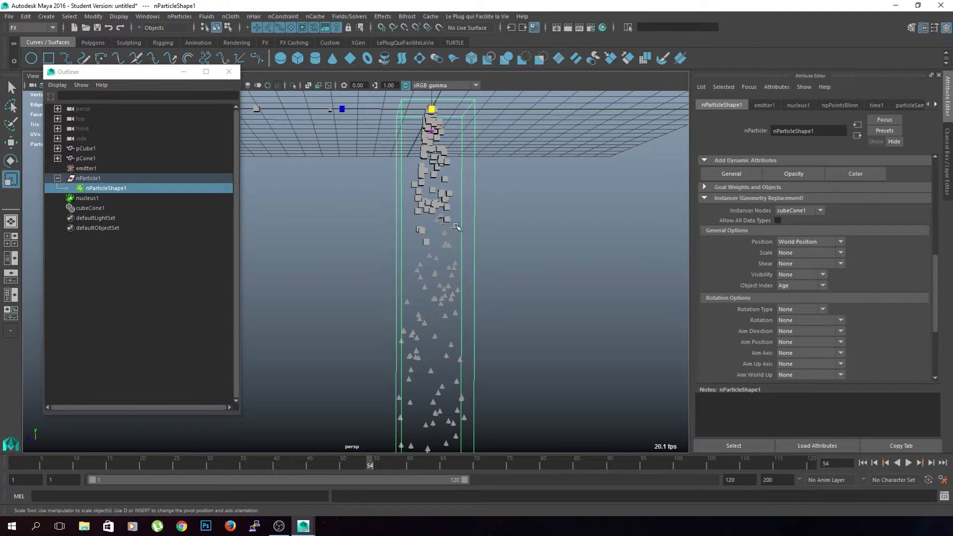
key("alt+v")
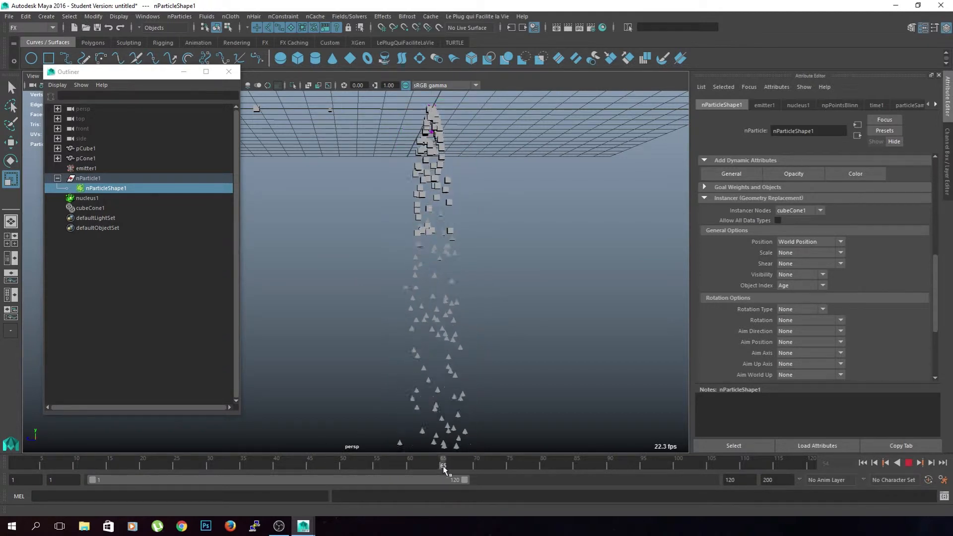
key("alt+v")
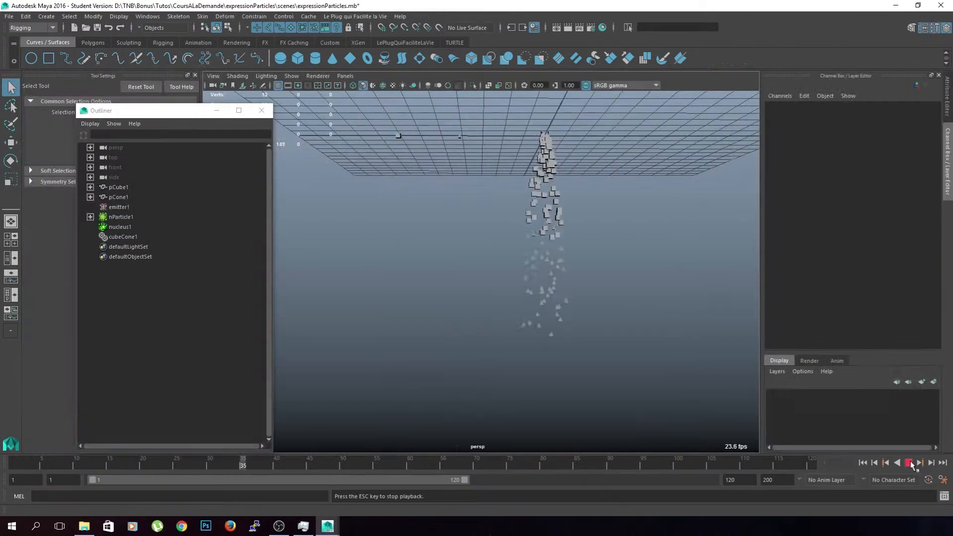
key("alt+v")
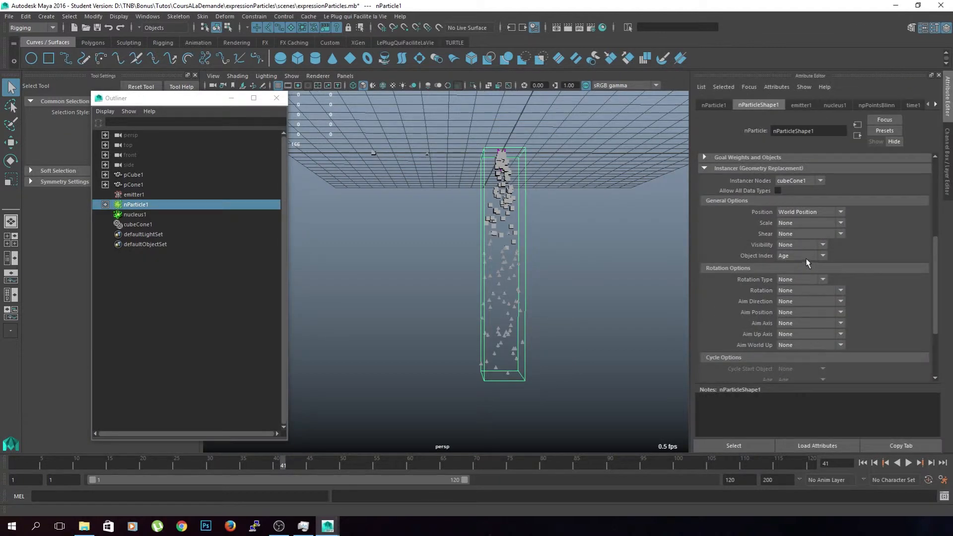
Step: Set Object Index to ObjectIDPP in nParticleShape1's instancer general options
left_click(806, 258)
scroll(802, 260, "down", 3)
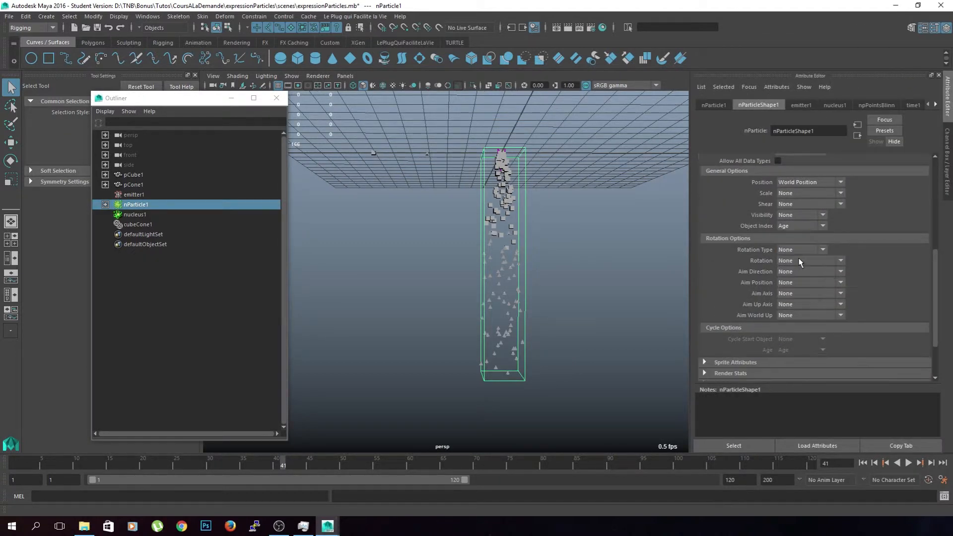
left_click(803, 226)
left_click(808, 297)
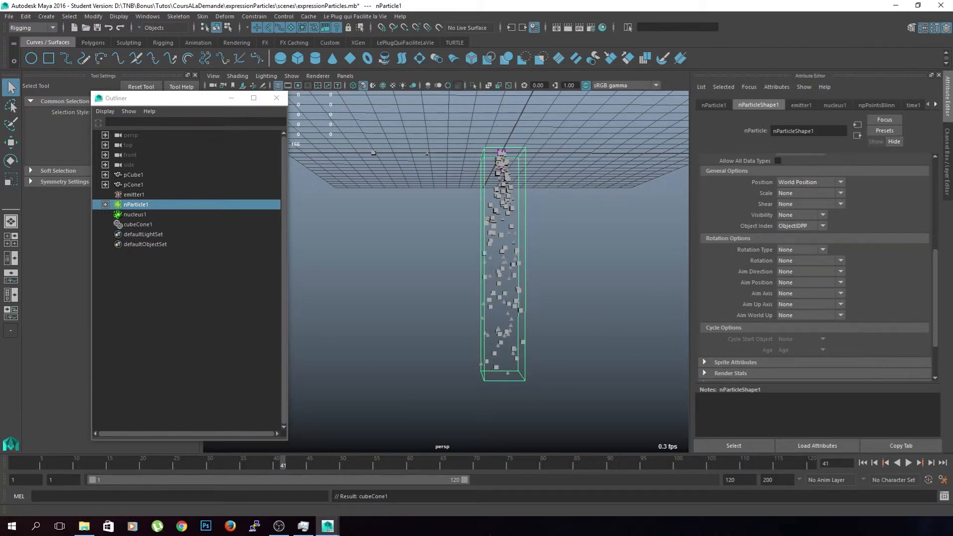
Step: Replay the simulation from frame 1 and examine the mix of cubes and cones along the particle stream
left_click(14, 469)
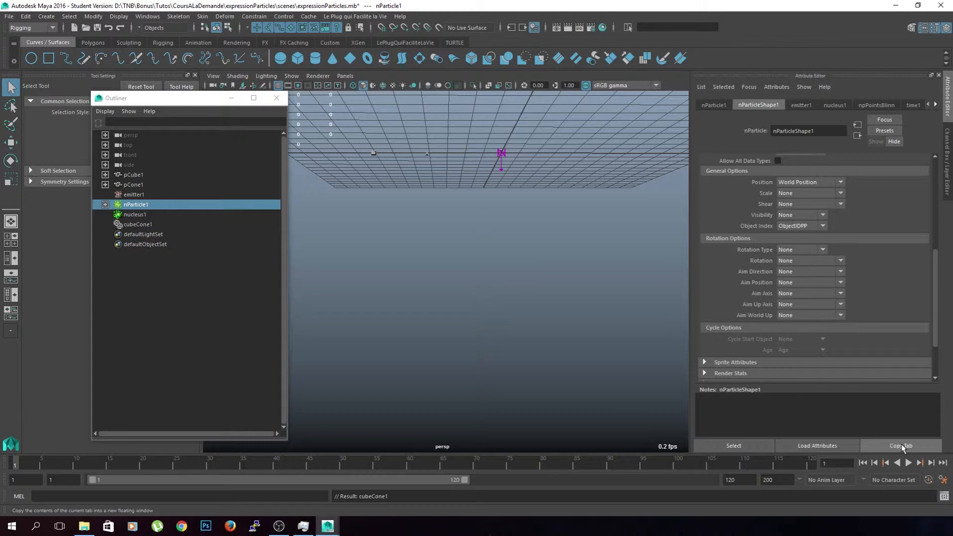
left_click(908, 463)
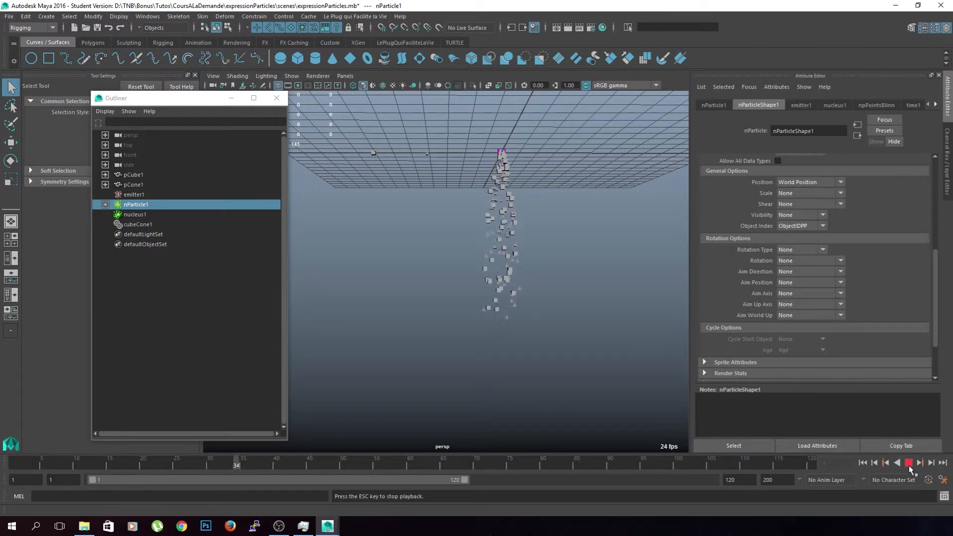
left_click(909, 462)
left_click_drag(445, 207, 536, 272, "alt")
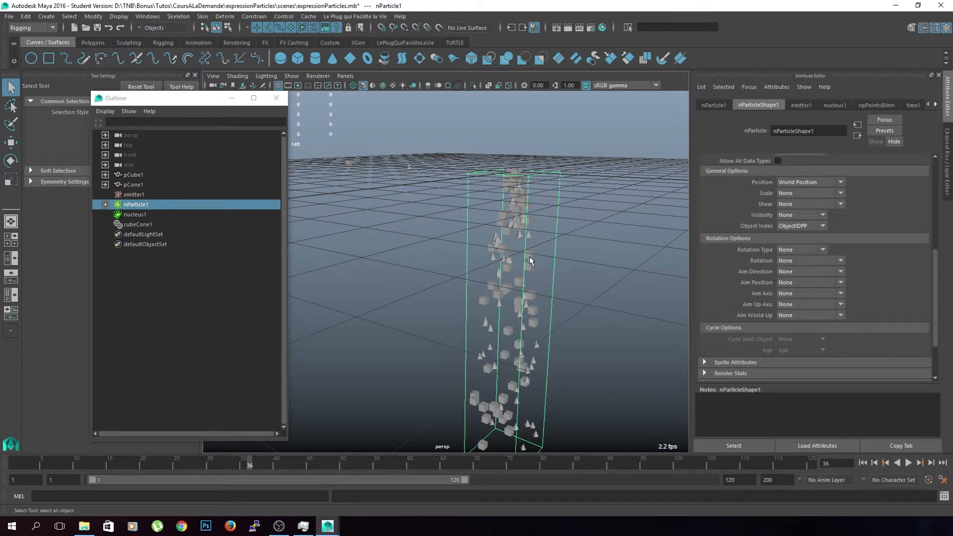
right_click_drag(534, 279, 596, 271, "alt")
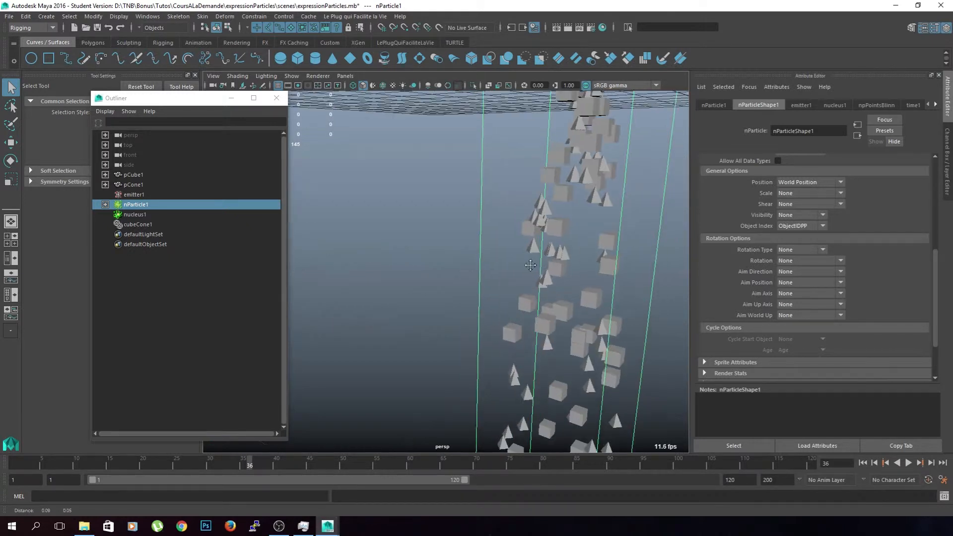
middle_click_drag(595, 270, 447, 288, "alt")
left_click_drag(447, 288, 419, 202, "alt")
right_click_drag(439, 251, 378, 293, "alt")
middle_click_drag(432, 303, 535, 250, "alt")
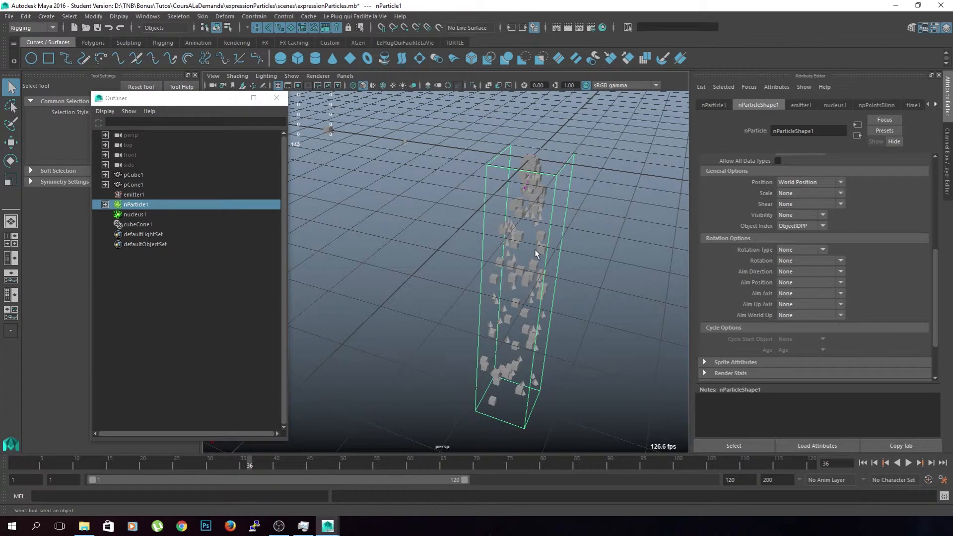
Step: Add a per-particle float array attribute named rotateRandom to nParticleShape1
left_click_drag(938, 274, 945, 187)
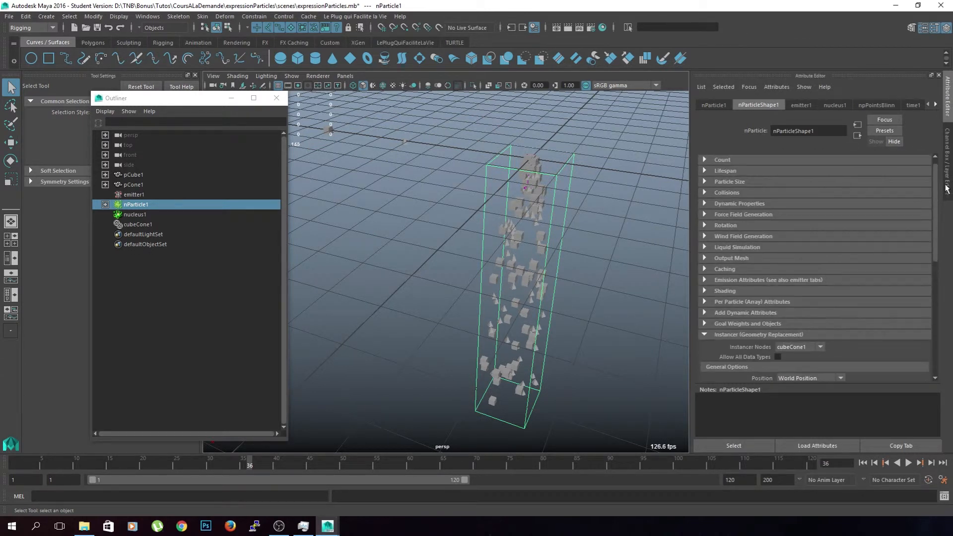
scroll(748, 323, "down", 2)
scroll(748, 323, "down", 2)
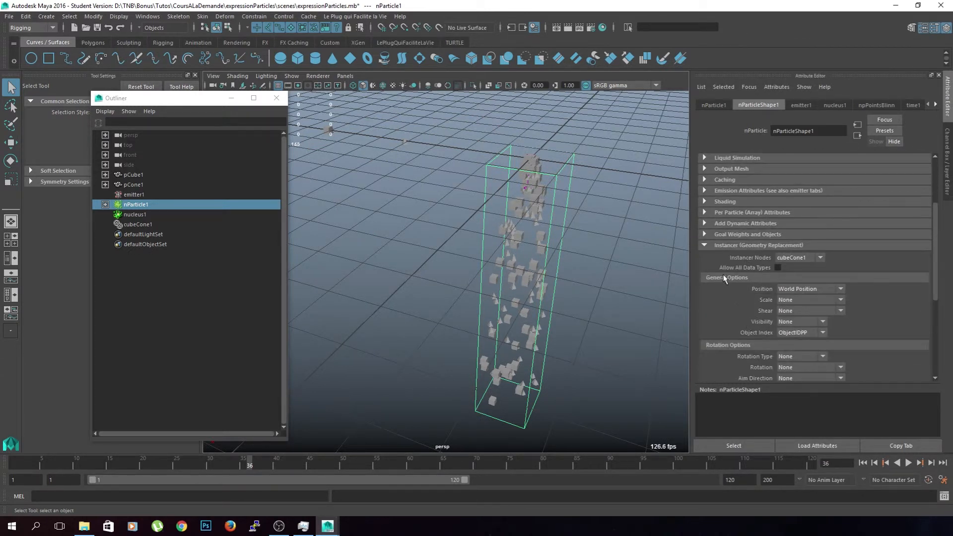
left_click(707, 223)
left_click(749, 239)
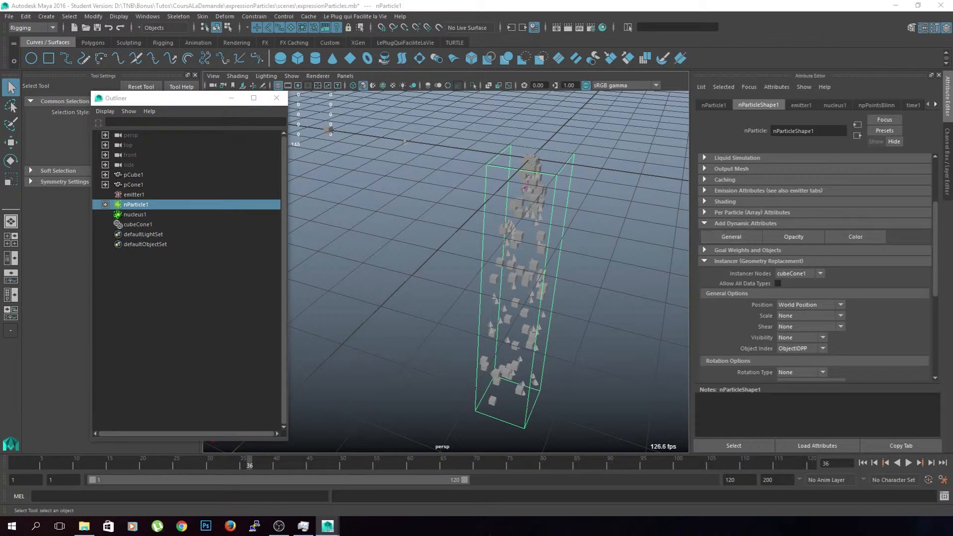
left_click(634, 261)
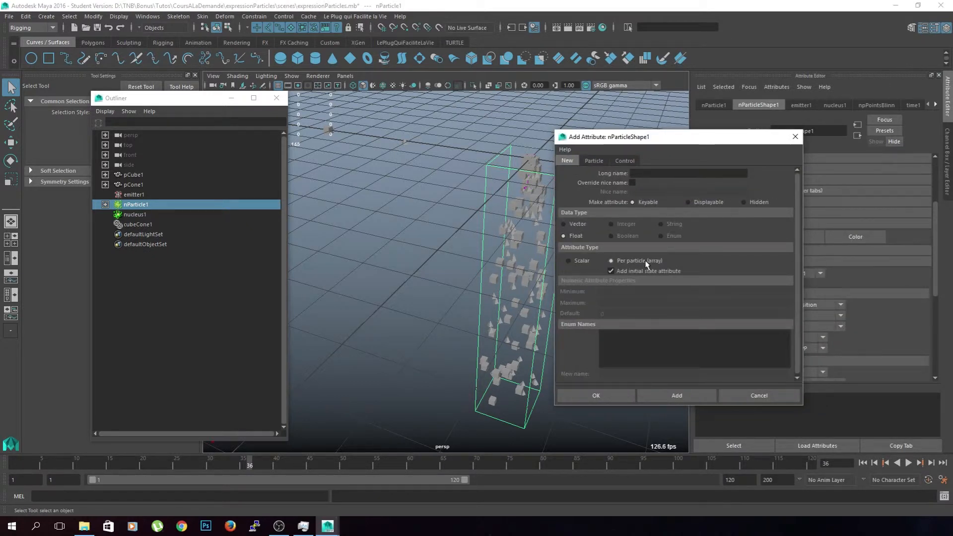
left_click(661, 173)
type("rotateRandom")
left_click(655, 396)
Step: Add a second per-particle float attribute named scaleRandom to nParticleShape1
left_click(652, 173)
type("scaleRandom")
key("Return")
Step: Open nParticleShape1's creation expression in the Expression Editor, listing expressions by expression name
left_click(147, 17)
mouse_move(192, 43)
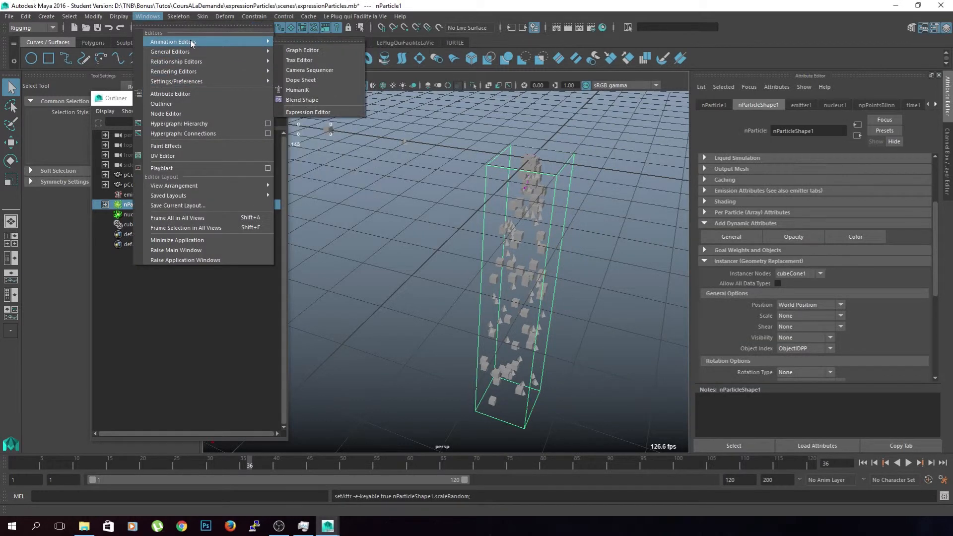
left_click(310, 111)
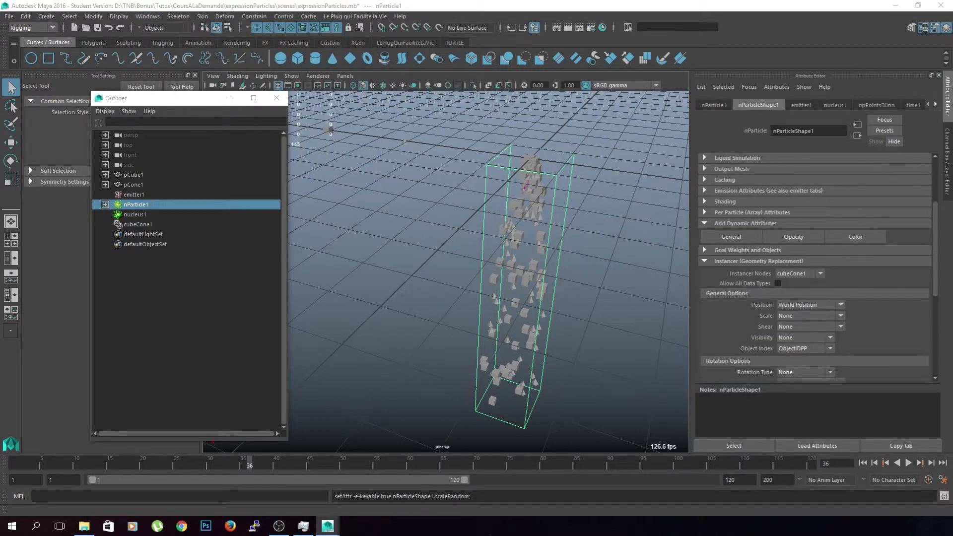
left_click(283, 118)
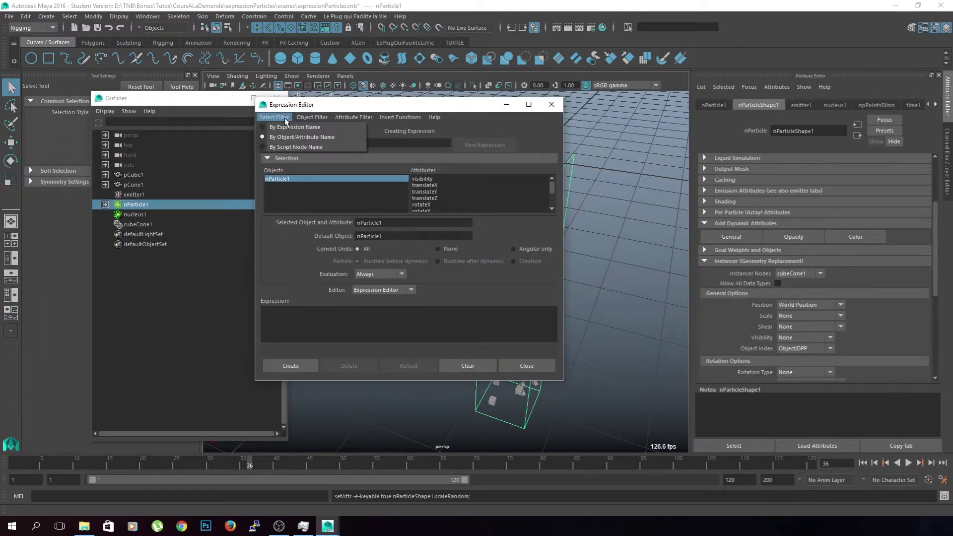
left_click(288, 127)
left_click(298, 179)
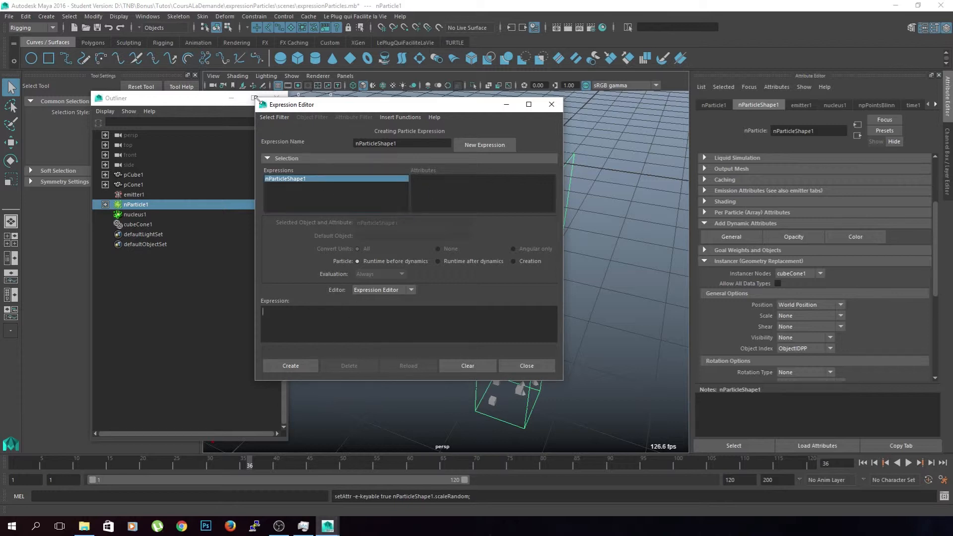
left_click(277, 118)
left_click(550, 106)
left_click(450, 261)
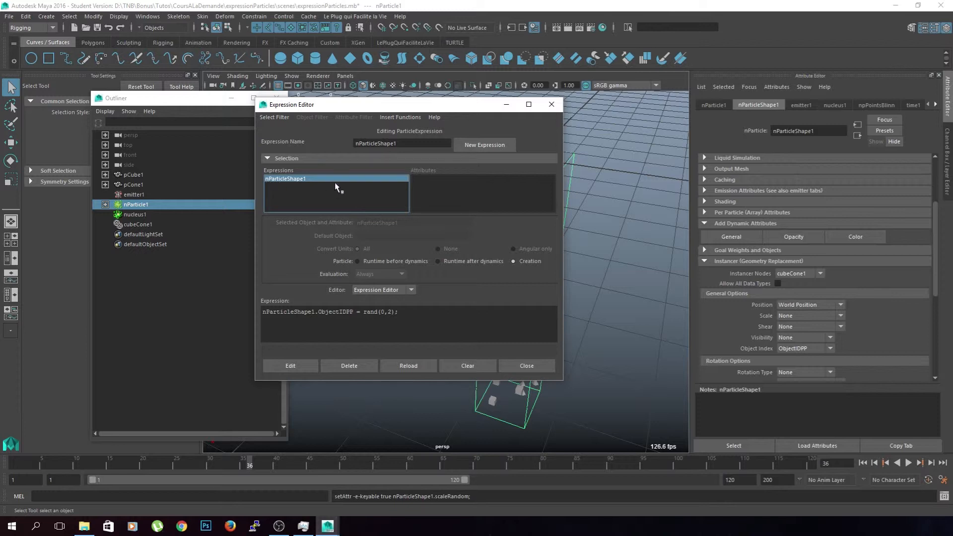
Step: Add a line to the creation expression below the ObjectIDPP line: nParticleShape1.raotateRandom = rand(0,360);
left_click(425, 317)
left_click_drag(356, 312, 262, 311)
key("ctrl+c")
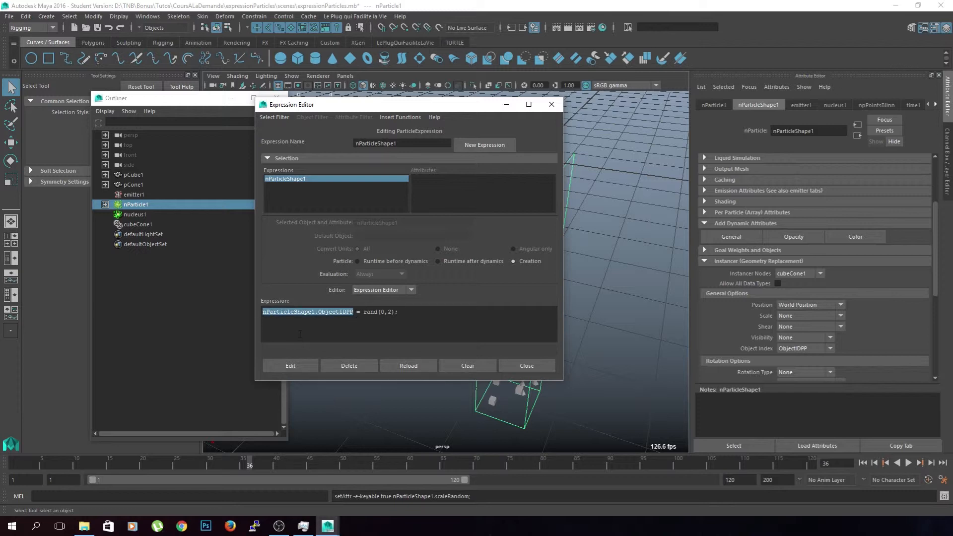
key("Down")
key("ctrl+v")
double_click(355, 329)
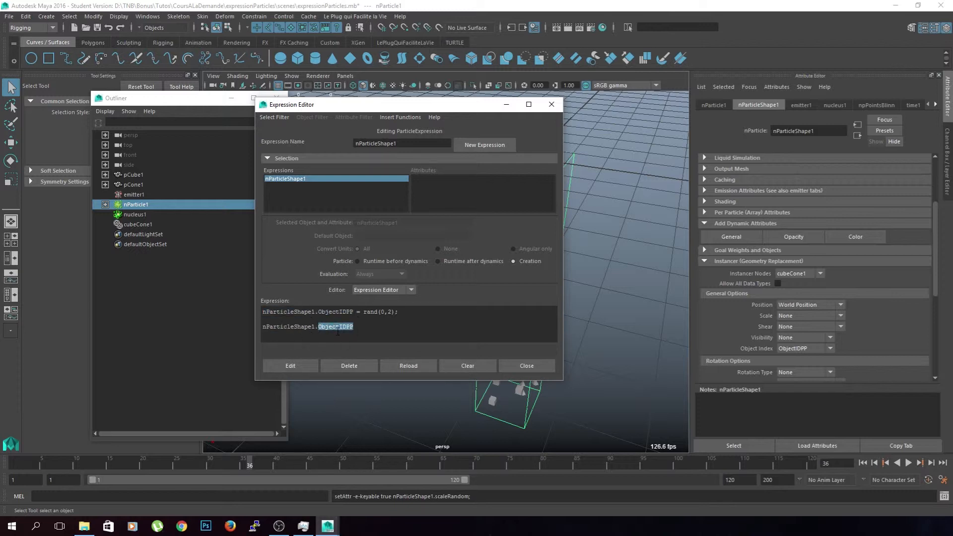
type("raotateRandom = rand(0,")
type("360);")
key("Return")
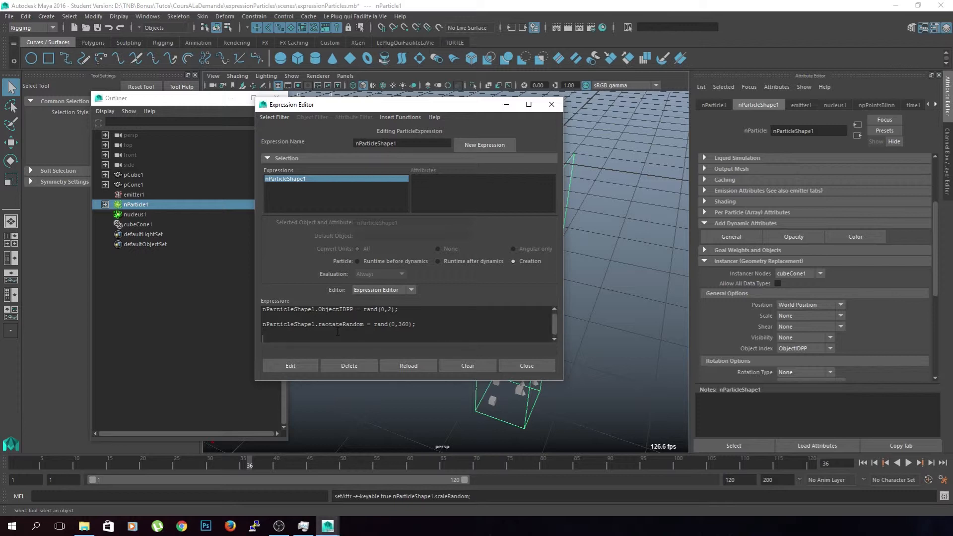
Step: Duplicate the rand(0,360) line below itself in the creation expression
left_click_drag(416, 327, 262, 329)
left_click_drag(421, 325, 377, 320)
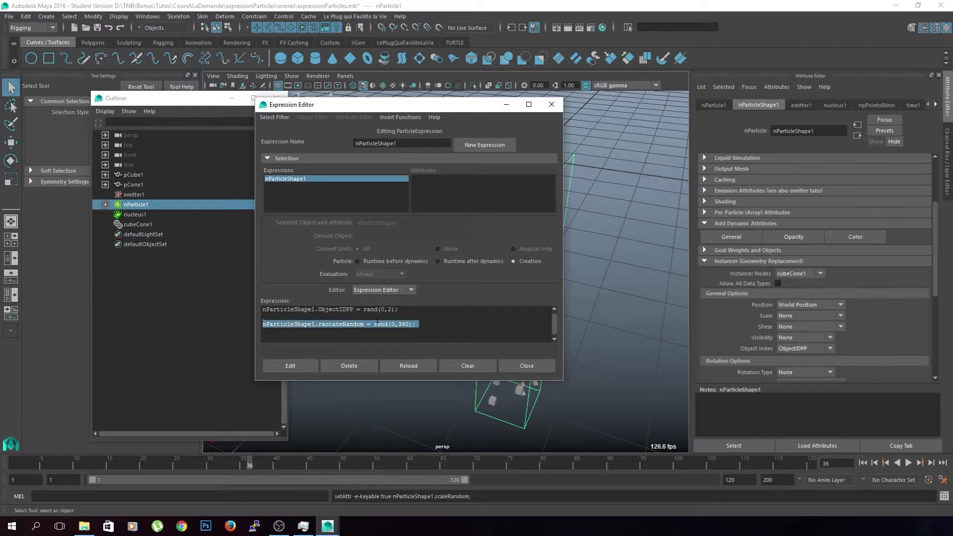
key("ctrl+c")
left_click(275, 340)
key("ctrl+v")
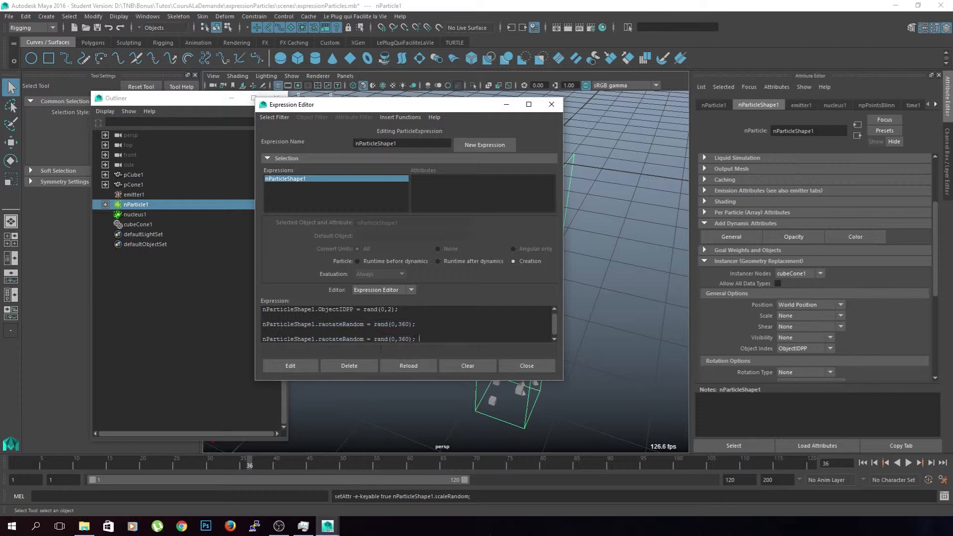
Step: Change the duplicated line to nParticleShape1.scaleRandom = rand(0.1, 1); and try to apply the expression
left_click_drag(364, 339, 319, 340)
type("scaleRandom")
left_click(403, 339)
key("BackSpace")
key("BackSpace")
key("BackSpace")
key("BackSpace")
key("BackSpace")
type("0.1, 1")
left_click(307, 365)
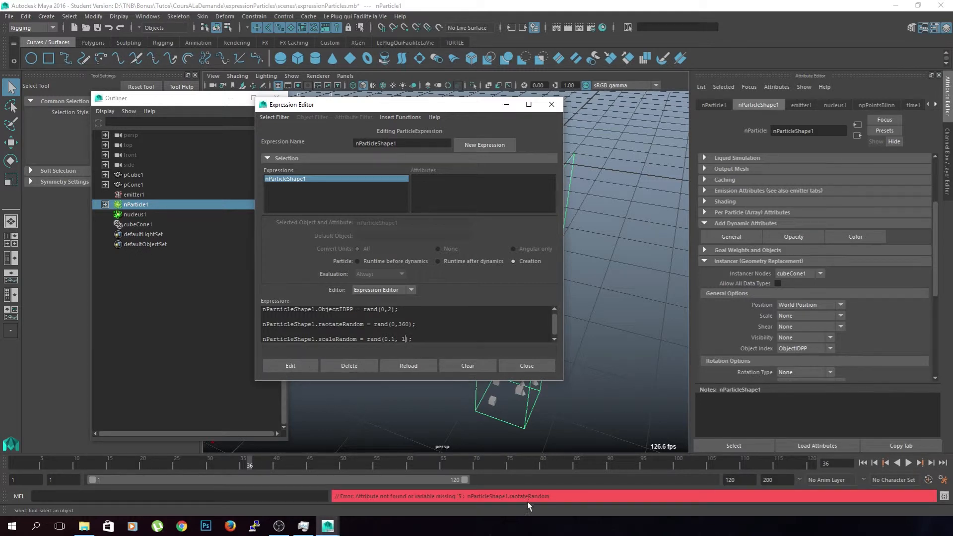
Step: Check the attribute names among the per-particle attributes, correct raotateRandom to rotateRandom in the expression, and apply it
left_click_drag(477, 106, 385, 106)
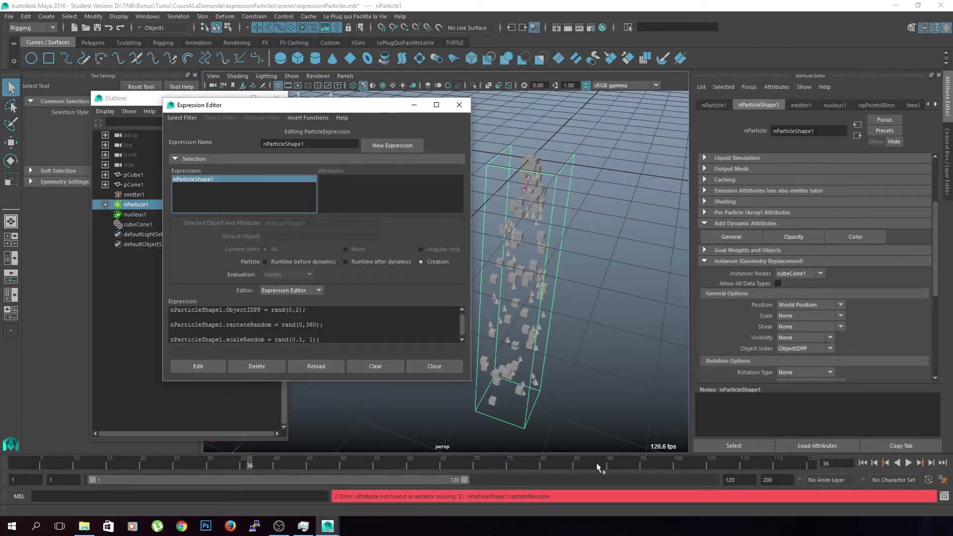
scroll(844, 305, "up", 3)
left_click(705, 302)
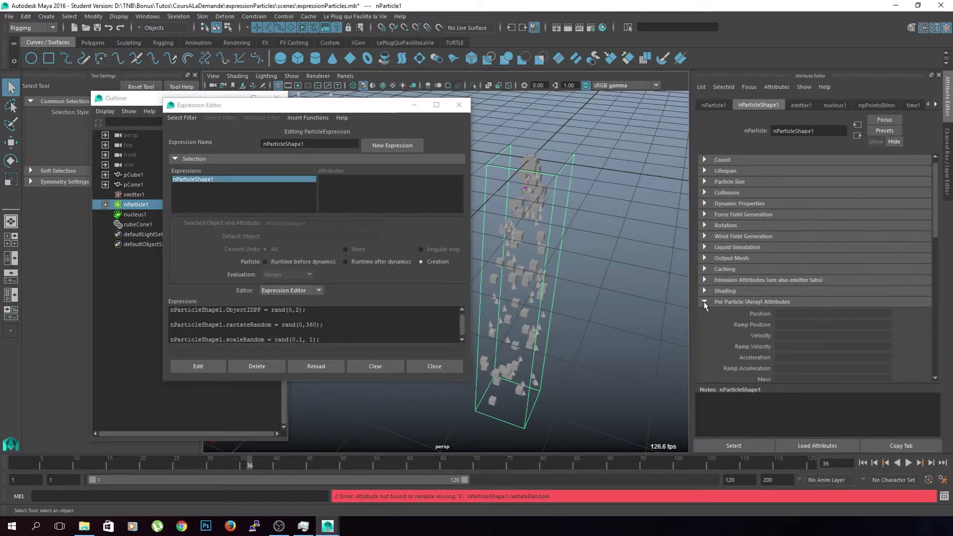
scroll(705, 305, "down", 3)
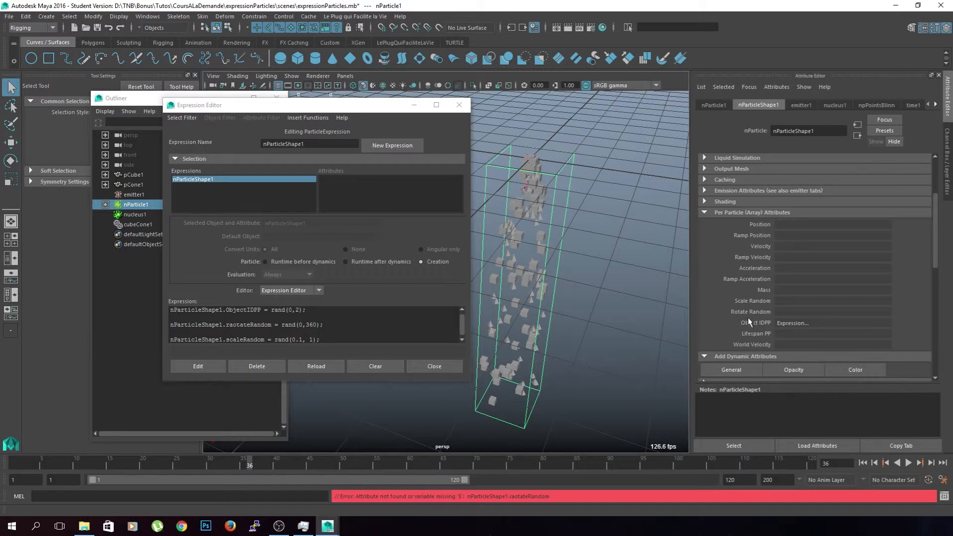
left_click(234, 324)
key("BackSpace")
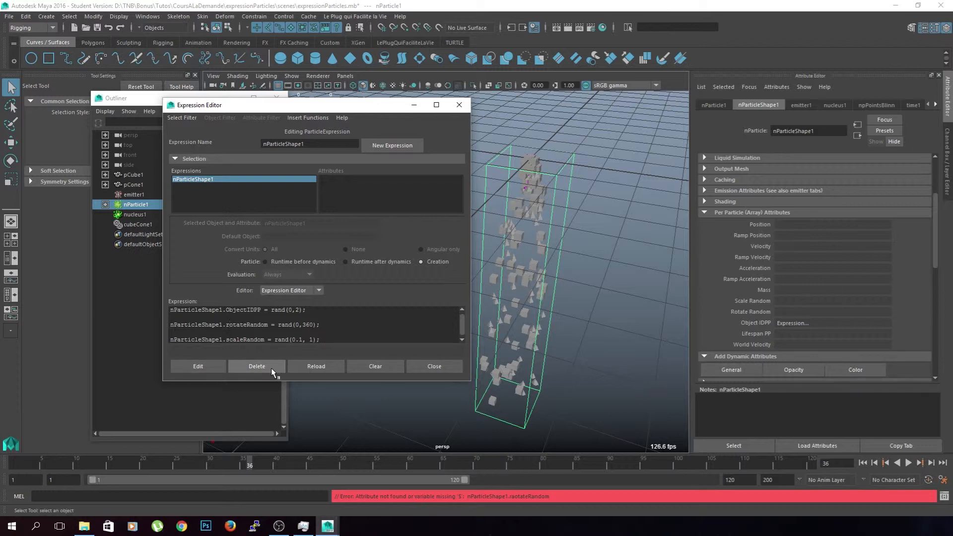
left_click(213, 368)
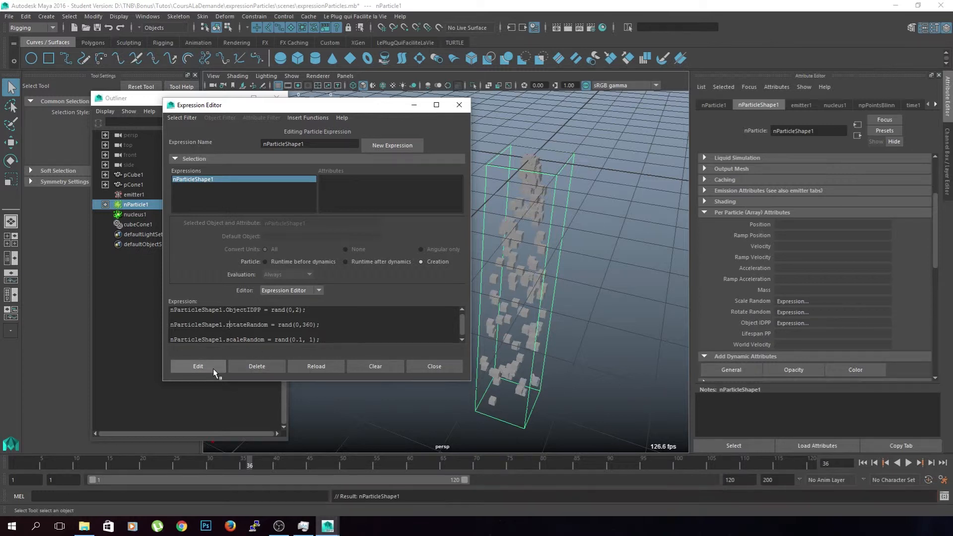
Step: Put the Expression Editor away and replay the simulation from frame 1 to inspect the instanced particles
left_click(406, 106)
scroll(505, 306, "up", 4)
middle_click_drag(505, 306, 475, 272, "alt")
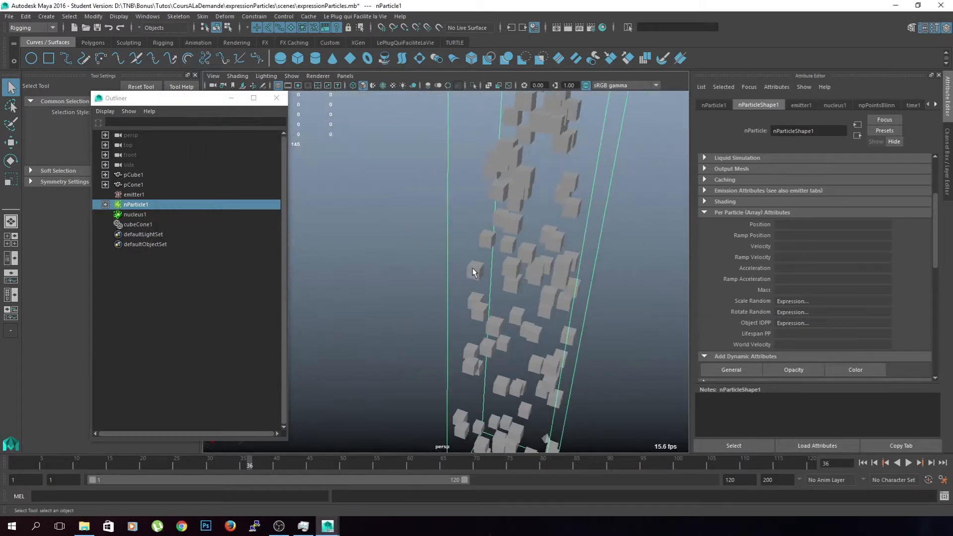
scroll(475, 272, "down", 4)
left_click(15, 463)
left_click(908, 463)
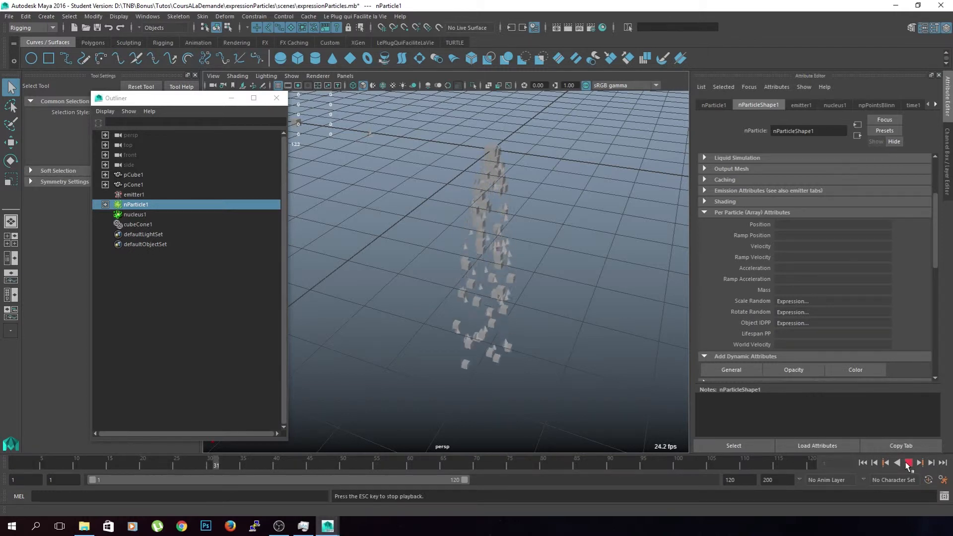
left_click(909, 463)
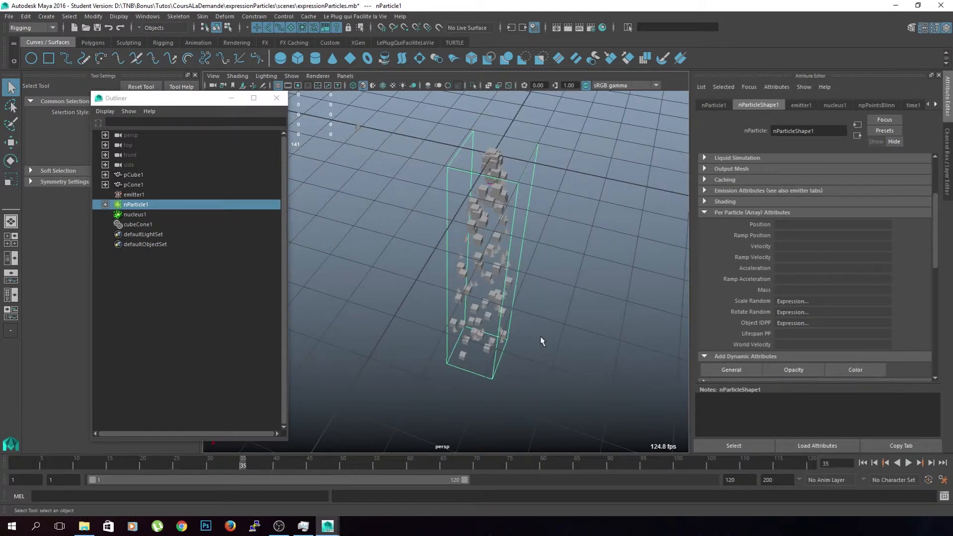
Step: Allow all data types in nParticleShape1's instancer settings and set Scale to scaleRandom
left_click_drag(935, 256, 934, 318)
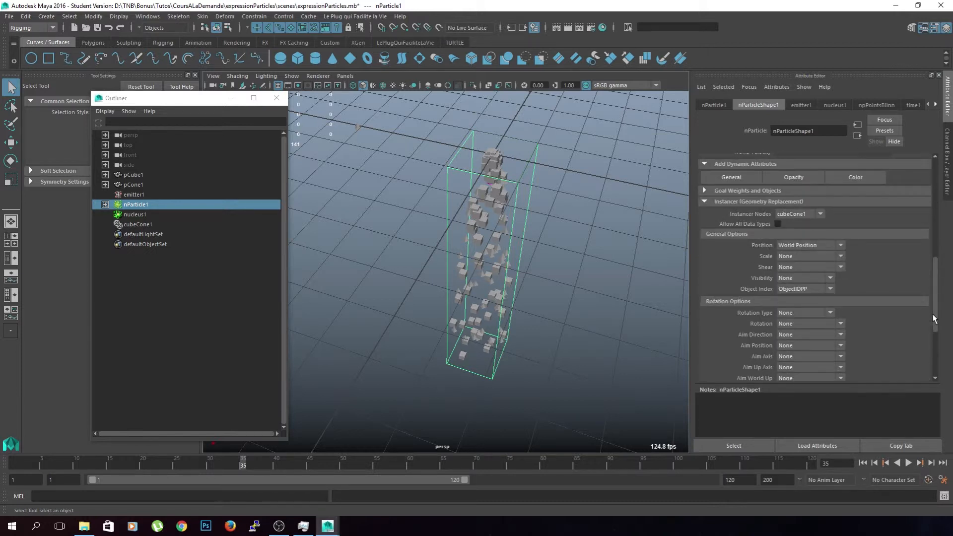
left_click(837, 257)
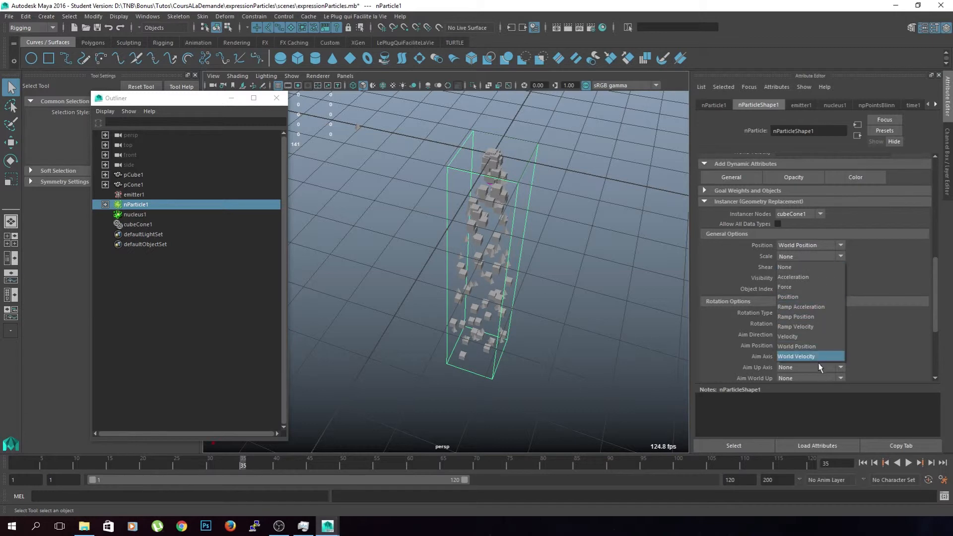
left_click(886, 261)
left_click(819, 246)
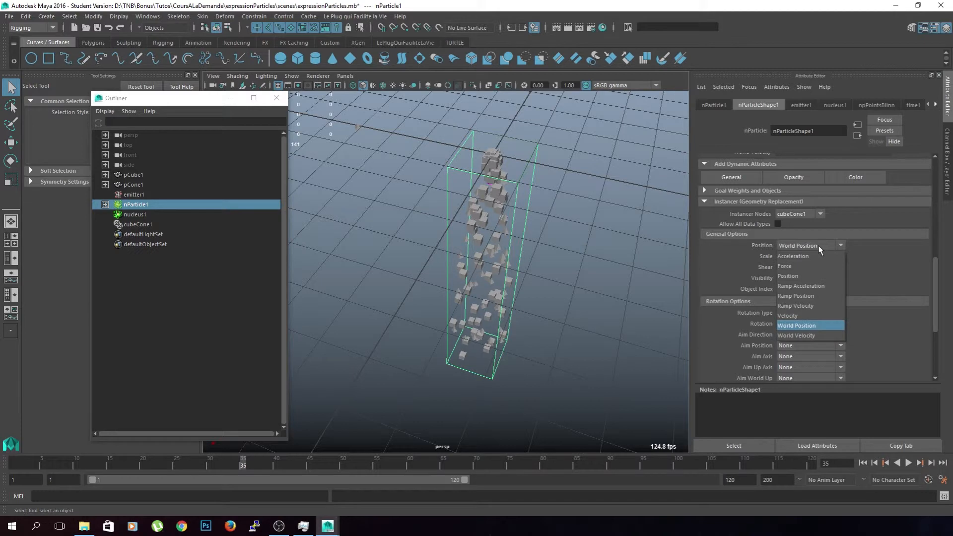
left_click(819, 248)
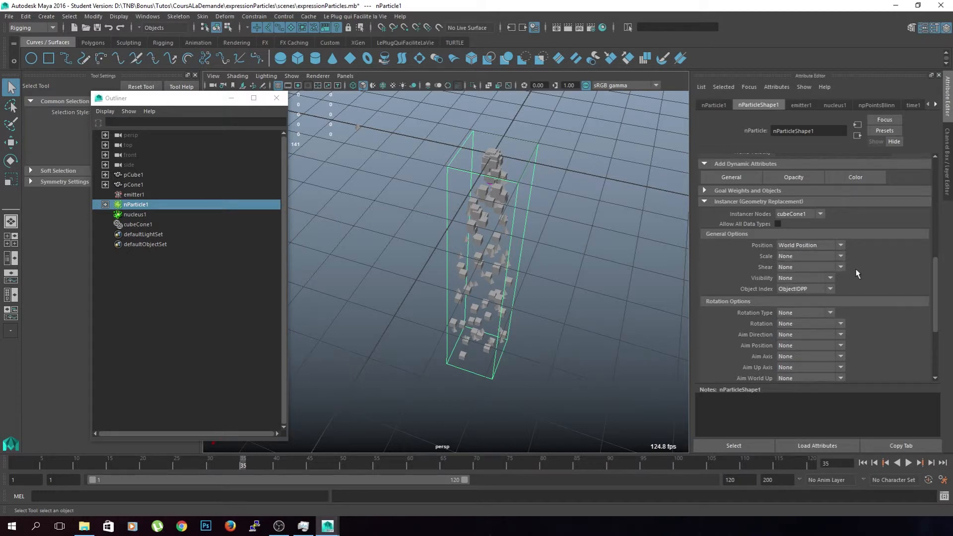
left_click(778, 224)
left_click(822, 256)
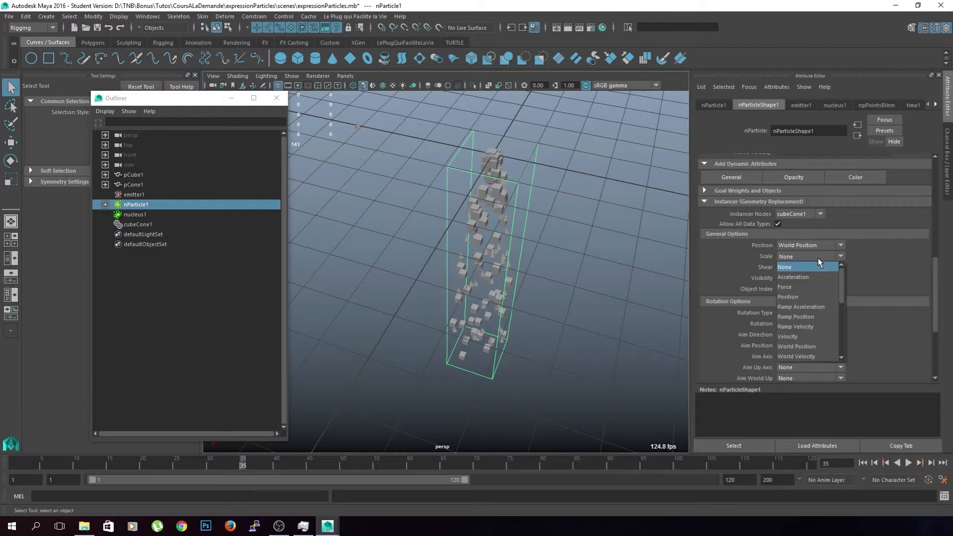
scroll(809, 328, "down", 2)
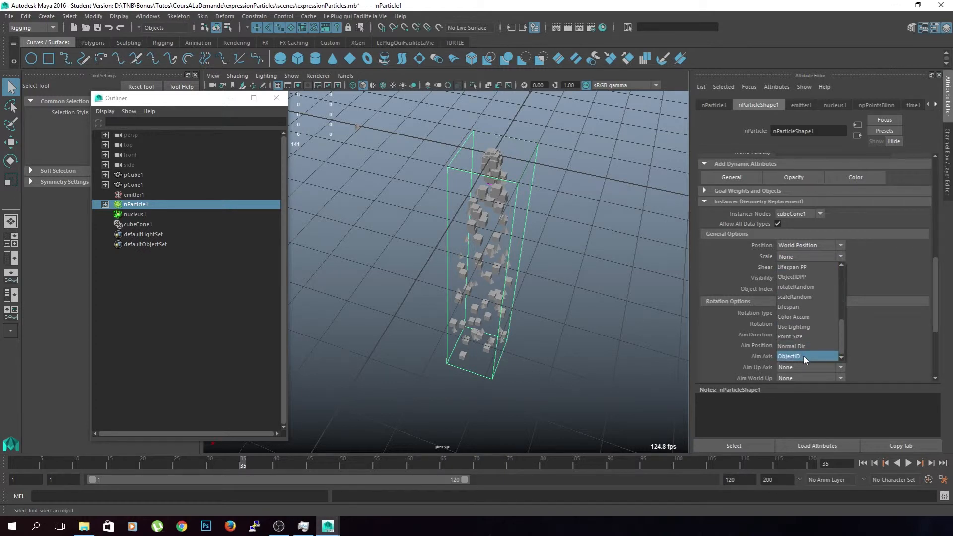
left_click(800, 297)
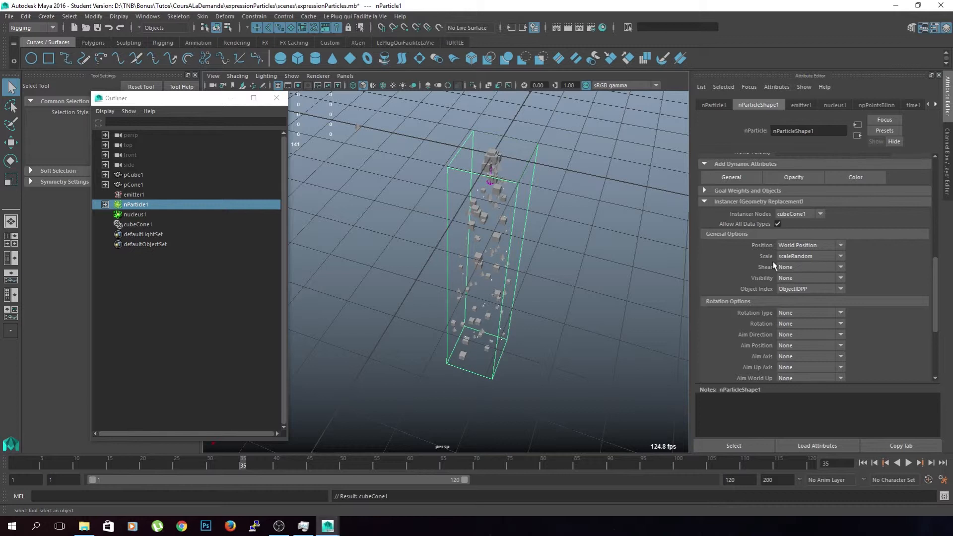
Step: Set the instancer's Rotation option to rotateRandom
left_click(811, 313)
left_click(812, 313)
left_click(808, 323)
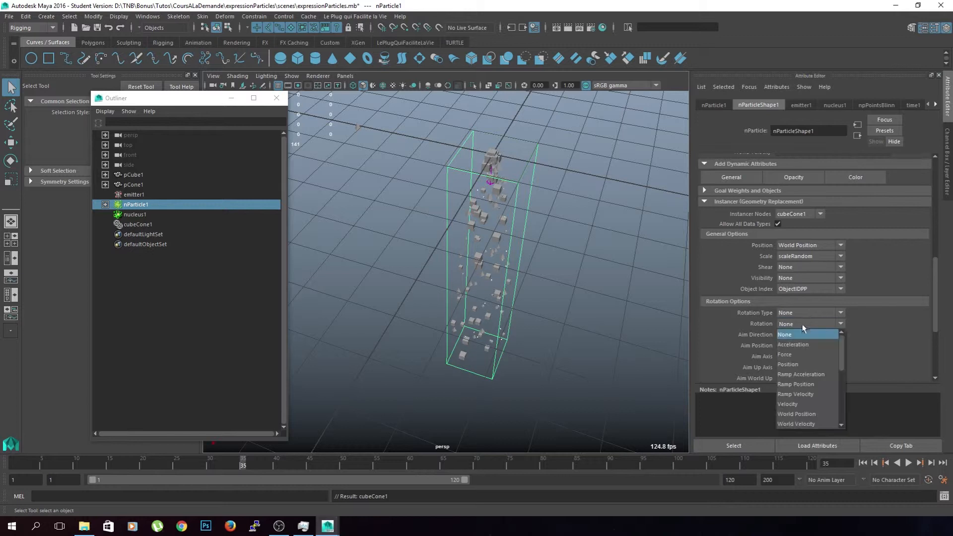
scroll(813, 391, "down", 5)
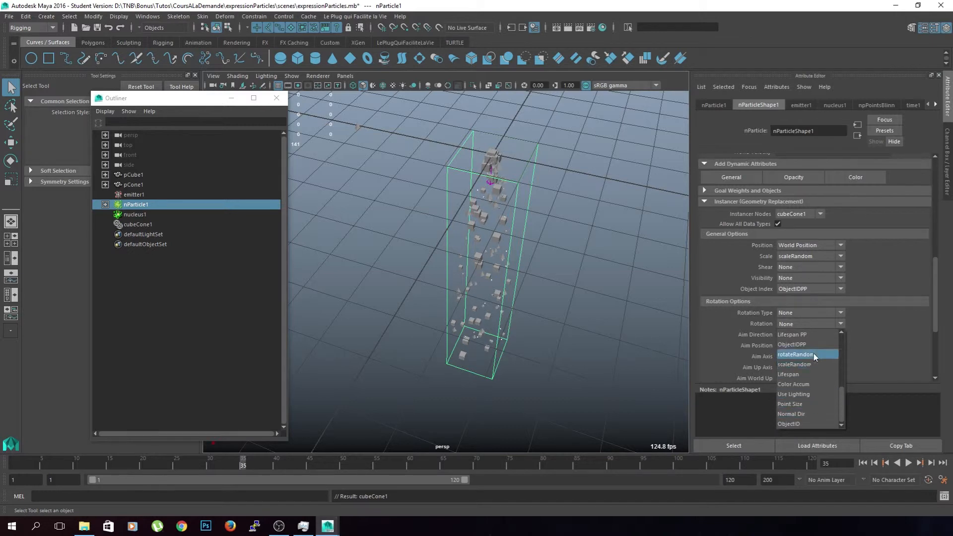
left_click(814, 354)
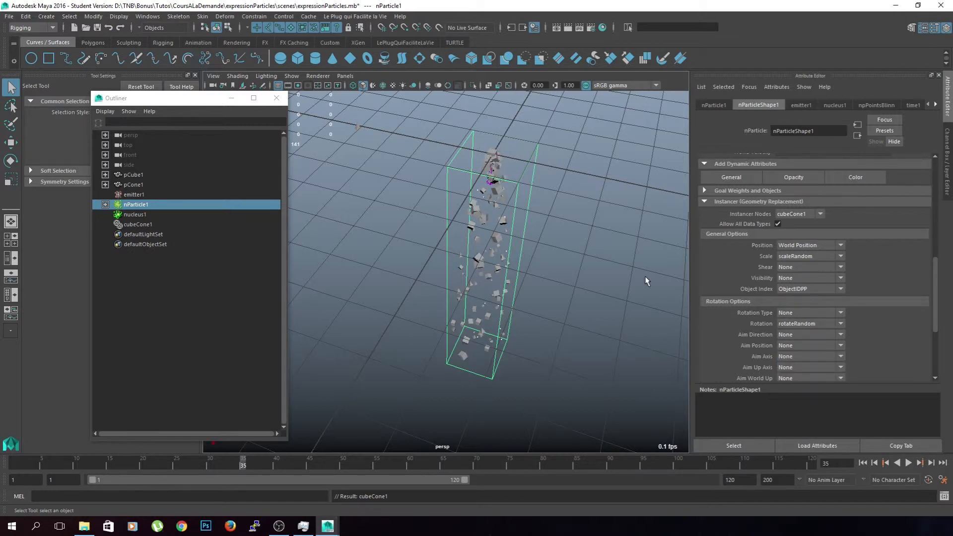
Step: Replay the simulation from frame 1, examine the randomly rotated and scaled instances, and deselect everything
left_click(14, 462)
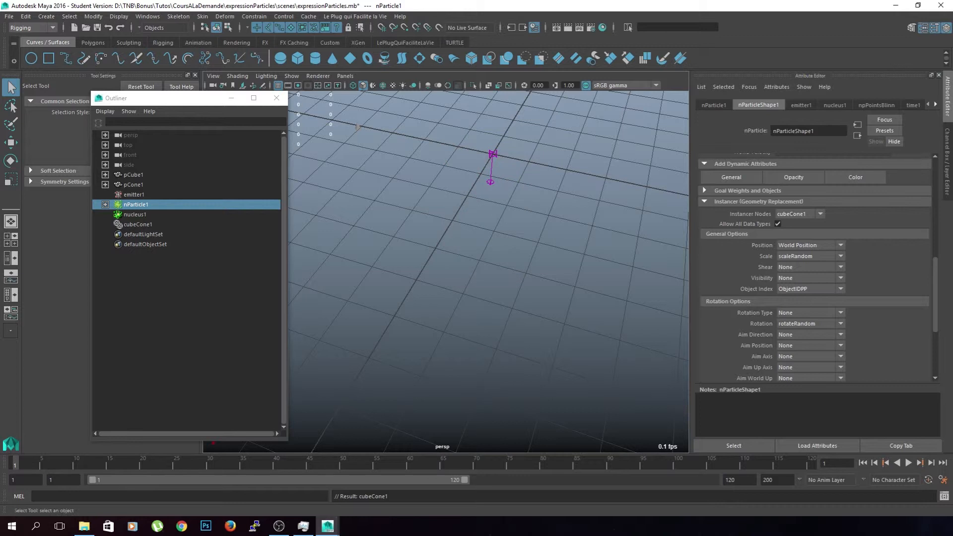
left_click(908, 463)
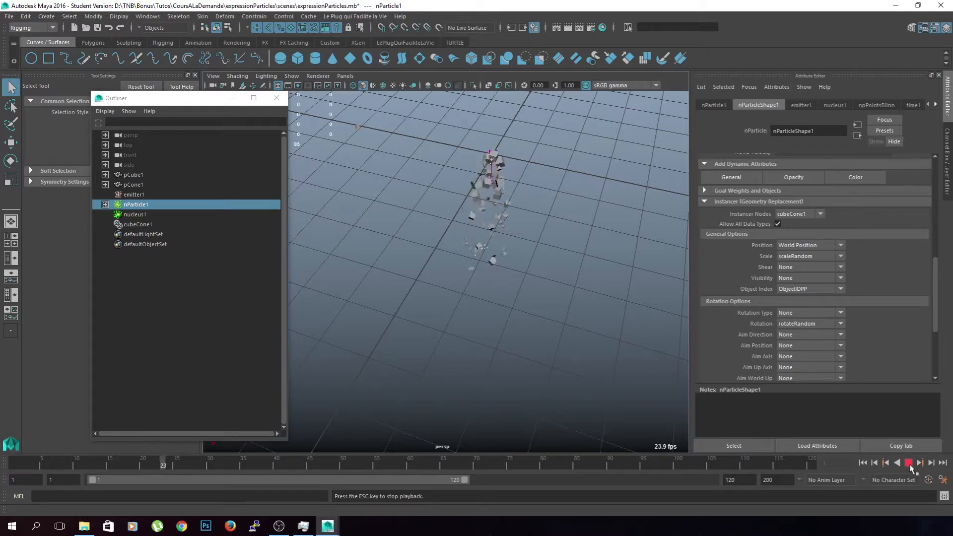
left_click(909, 464)
left_click_drag(507, 355, 452, 326, "alt")
left_click_drag(424, 379, 531, 379, "alt")
left_click(575, 326)
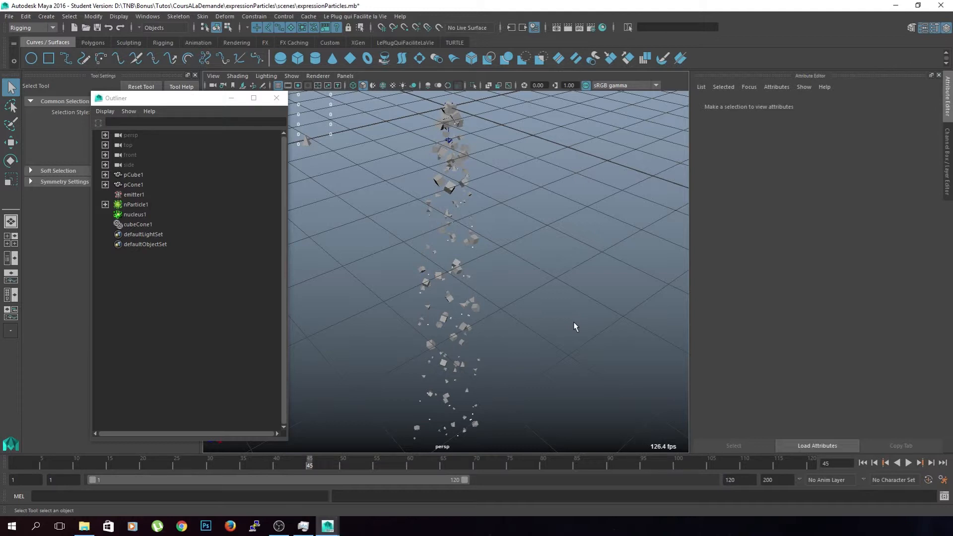
Step: Run the simulation once more from the start with nothing selected and inspect the particle stream from several angles
left_click(13, 463)
left_click(908, 463)
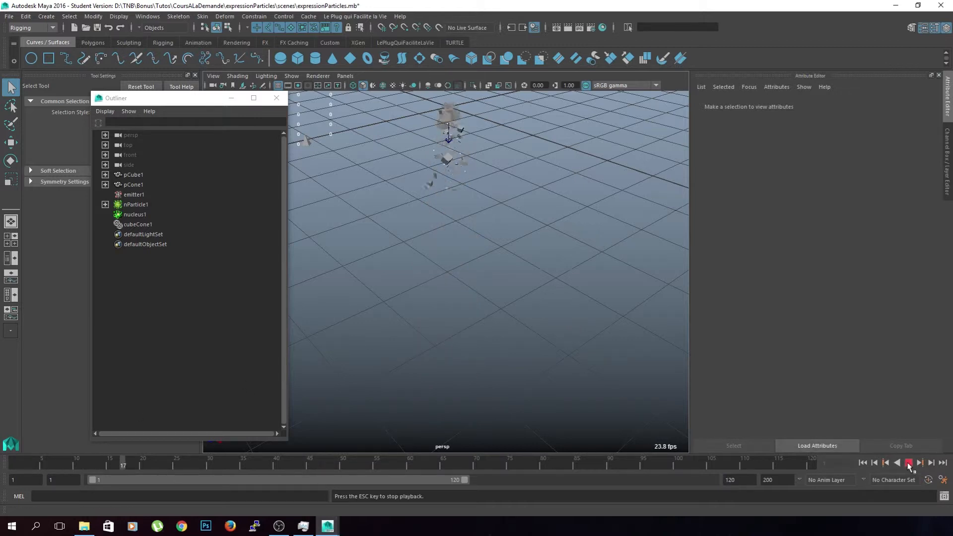
left_click(909, 463)
left_click_drag(673, 355, 521, 318, "alt")
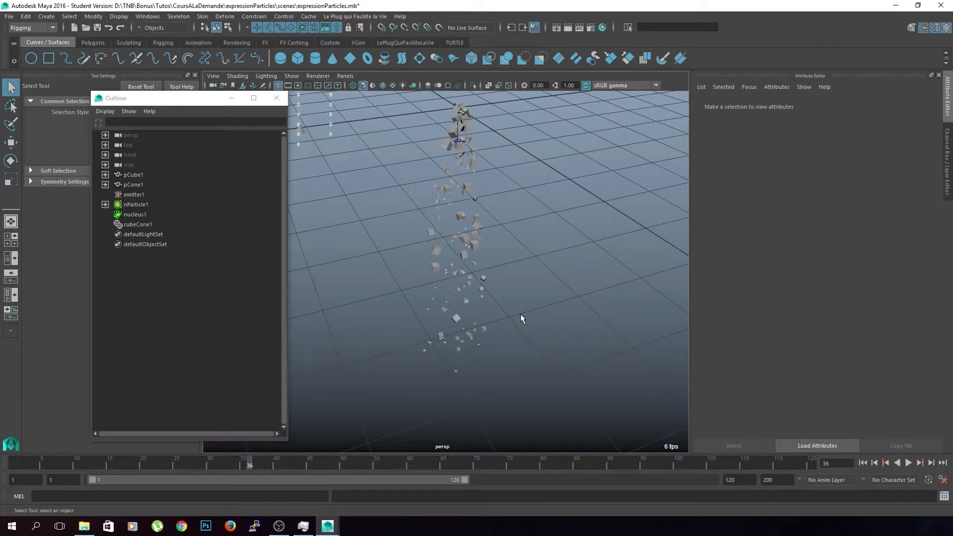
left_click_drag(374, 200, 489, 346, "alt")
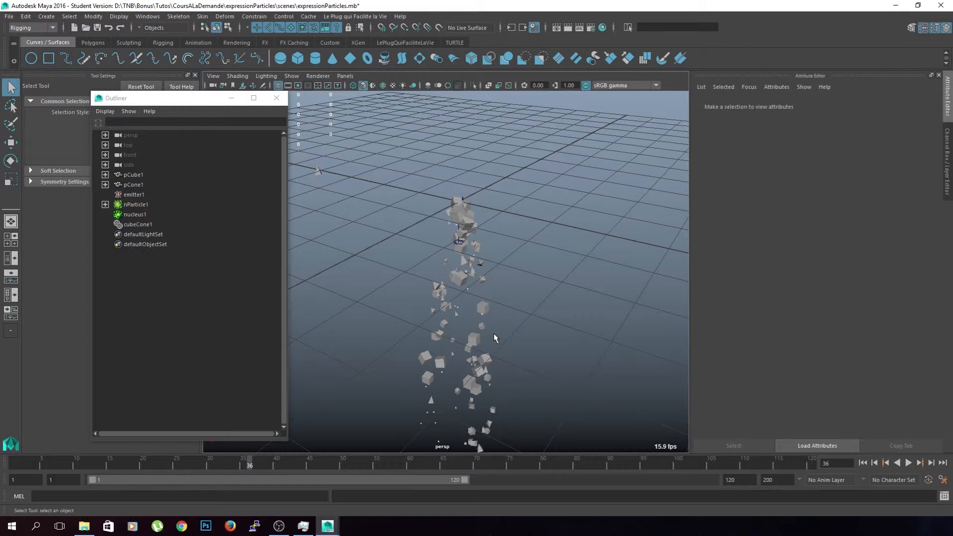
scroll(476, 219, "down", 3)
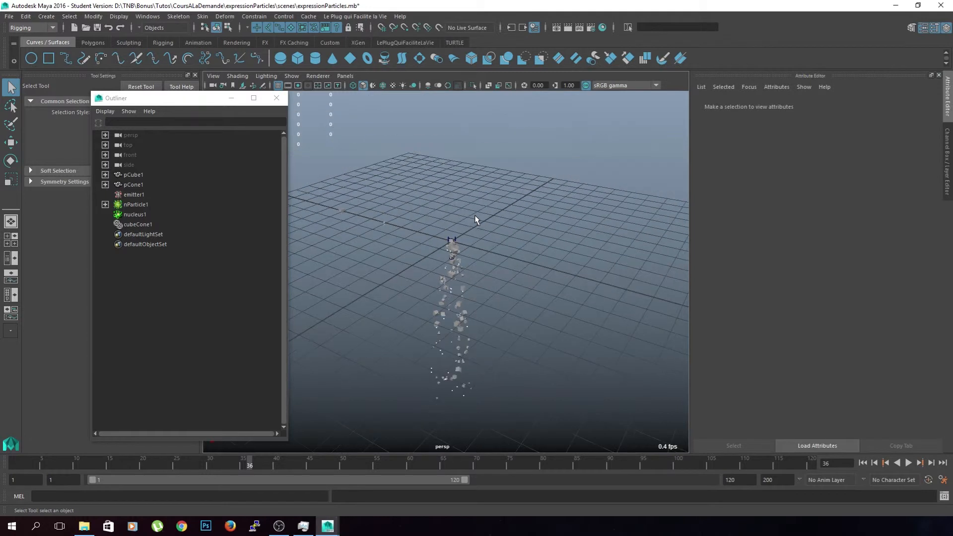
left_click_drag(480, 215, 463, 196, "alt")
Step: Close the Outliner and save the scene
mouse_move(168, 91)
left_mouse_down()
mouse_move(169, 66)
mouse_move(169, 93)
left_mouse_up()
left_click(277, 100)
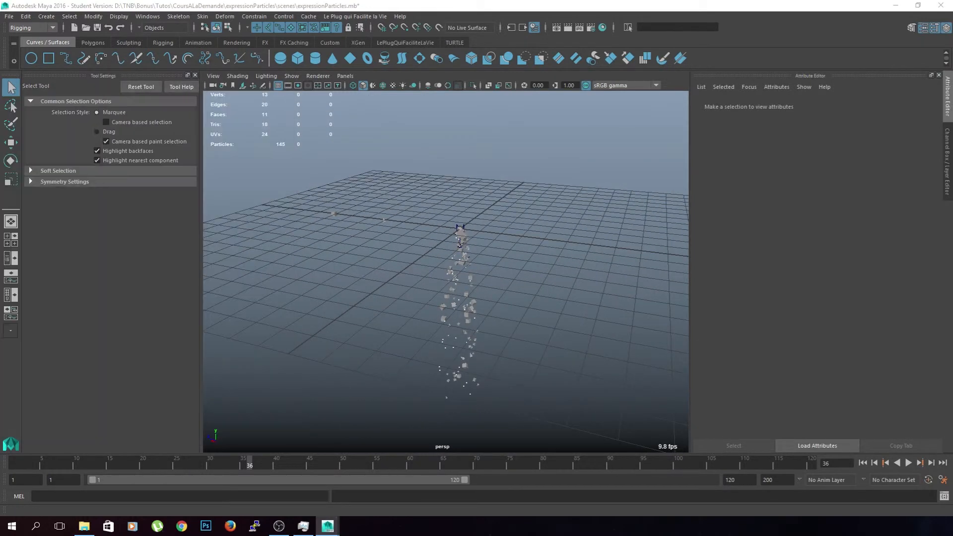
scroll(502, 168, "down", 5)
key("ctrl+s")
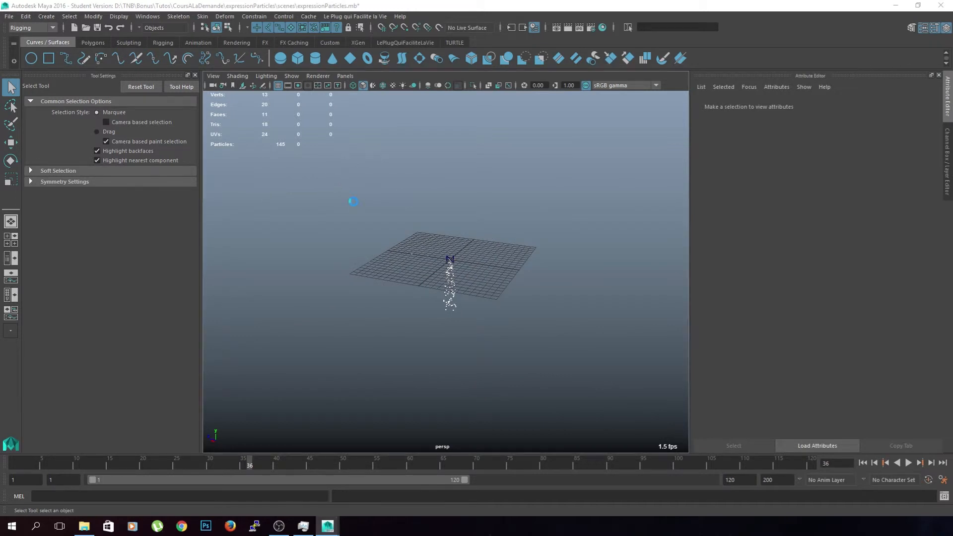
left_click(460, 270)
Step: Create a new empty scene and switch to the FX menu set
key("ctrl+n")
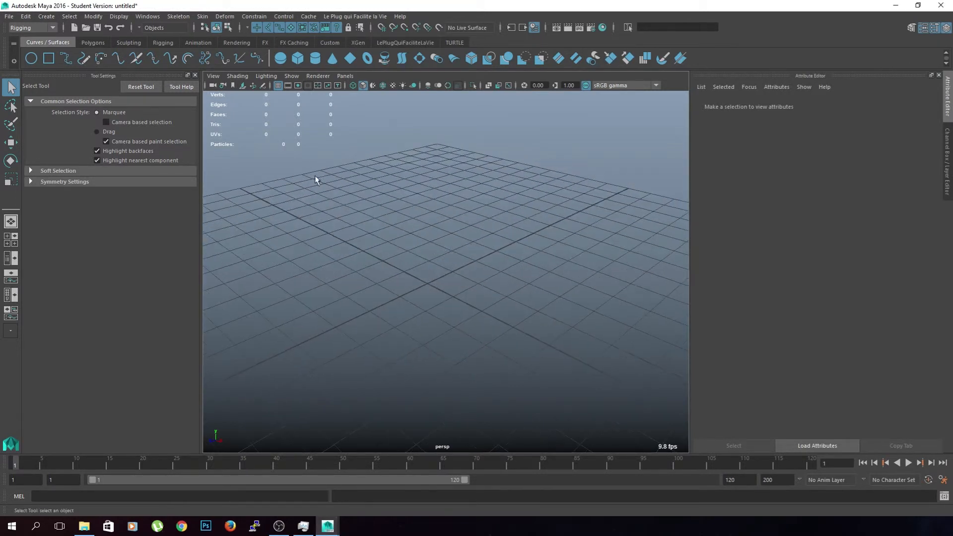
left_click(32, 27)
left_click(22, 74)
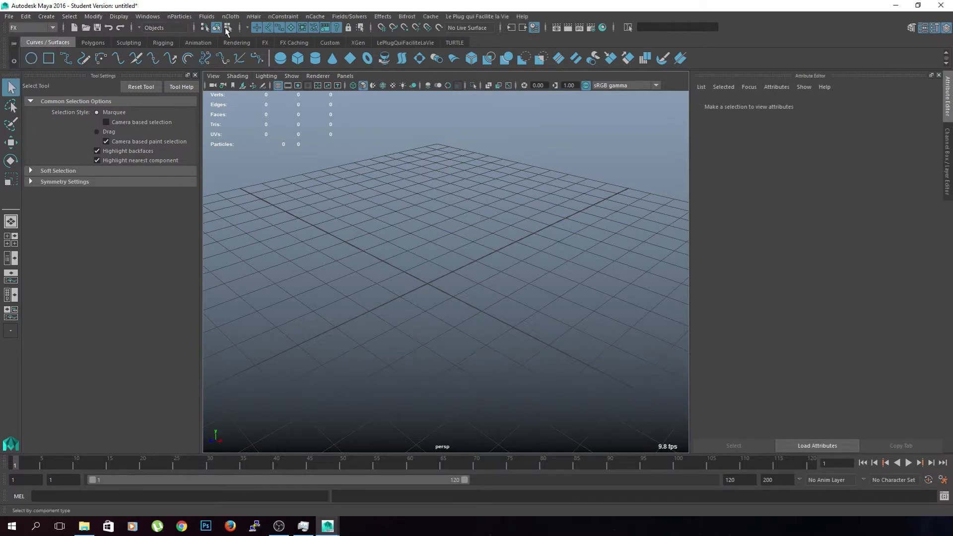
Step: Create an nParticle emitter at the origin and play the simulation up to frame 24
left_click(179, 16)
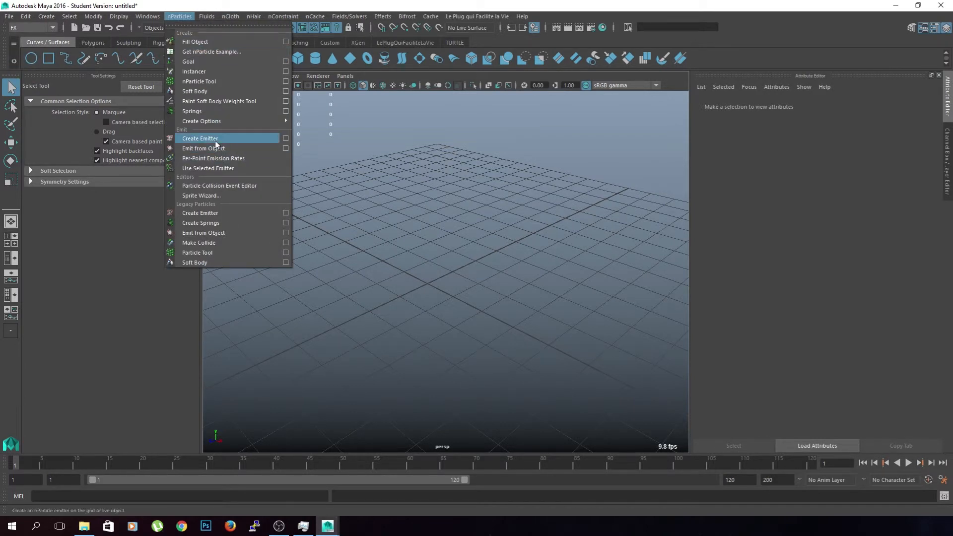
left_click(251, 138)
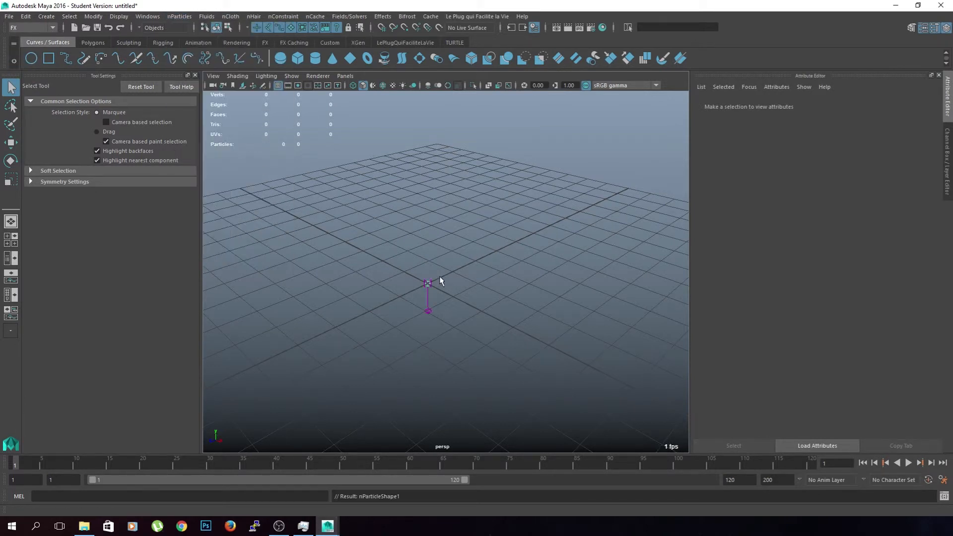
left_click(908, 463)
middle_click_drag(532, 294, 557, 234, "alt")
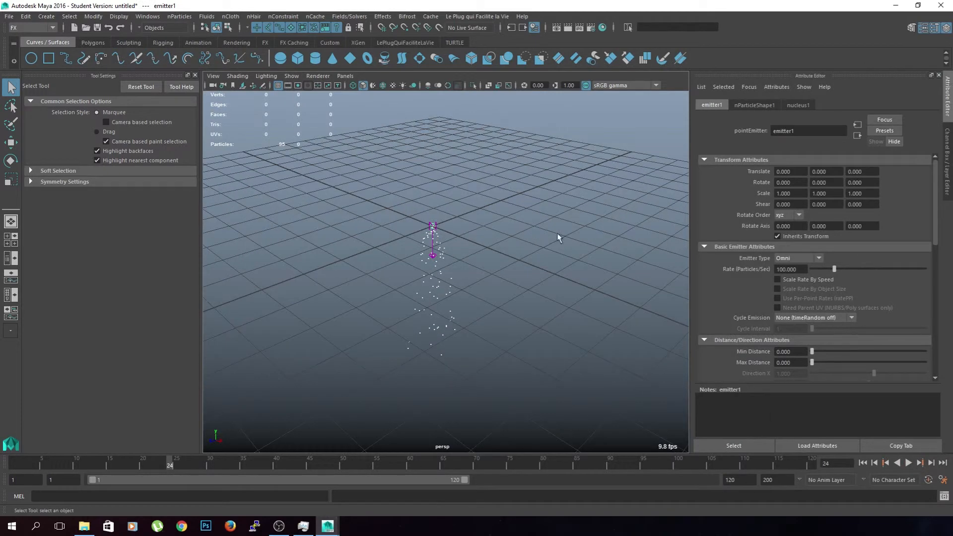
Step: Set nParticleShape1's Particle Render Type to Sprites, deselect the particles, and save the scene as expressionsprites.mb
scroll(844, 298, "down", 15)
scroll(797, 348, "up", 3)
scroll(765, 351, "down", 3)
scroll(759, 323, "up", 10)
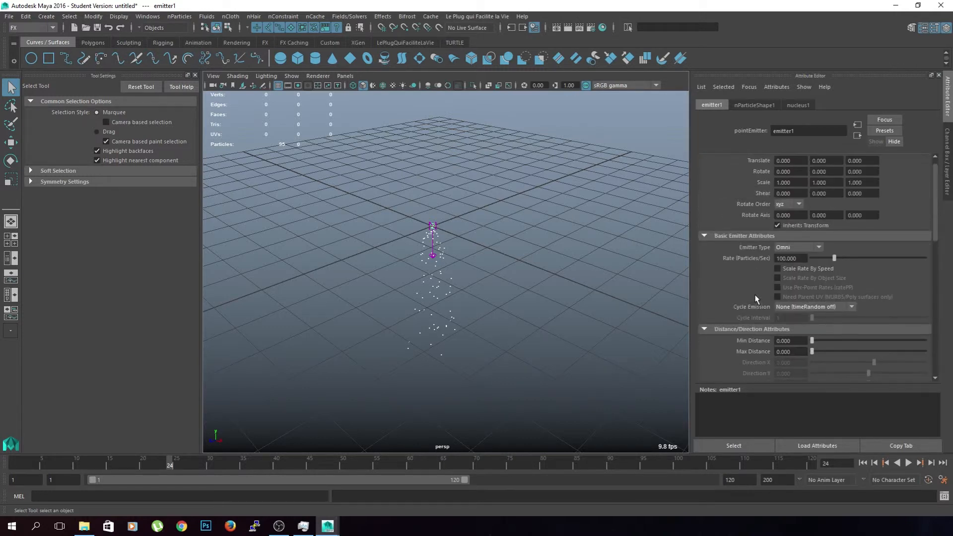
scroll(759, 293, "up", 1)
left_click(755, 105)
scroll(778, 227, "down", 10)
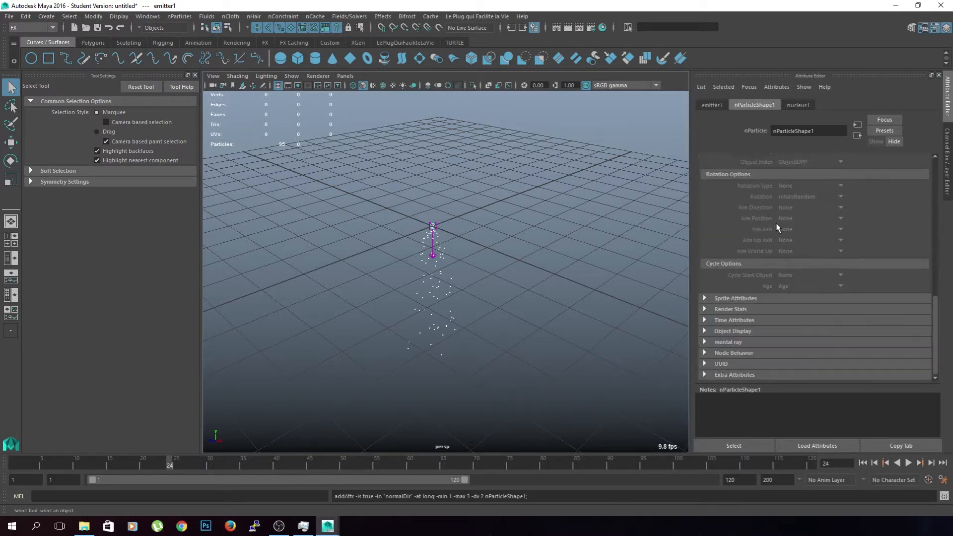
scroll(745, 258, "up", 10)
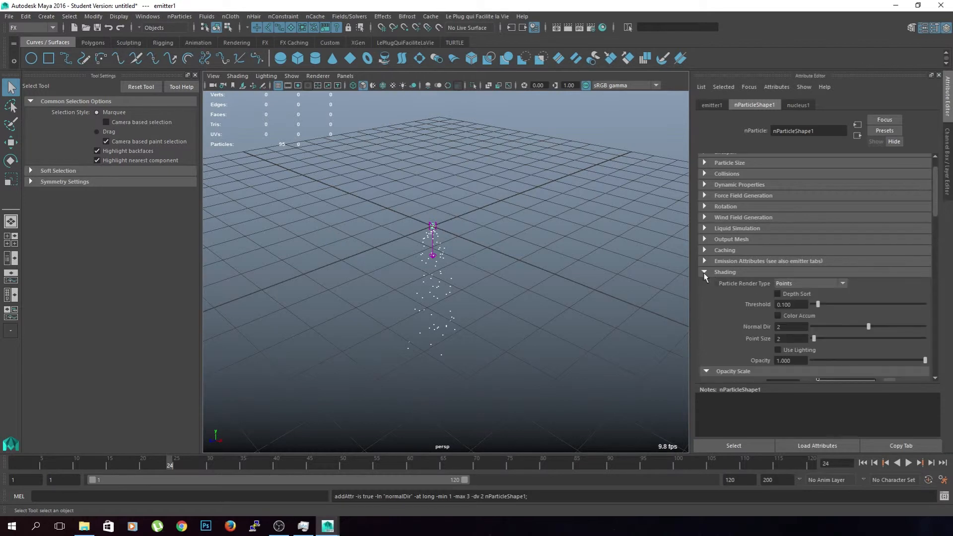
left_click(780, 284)
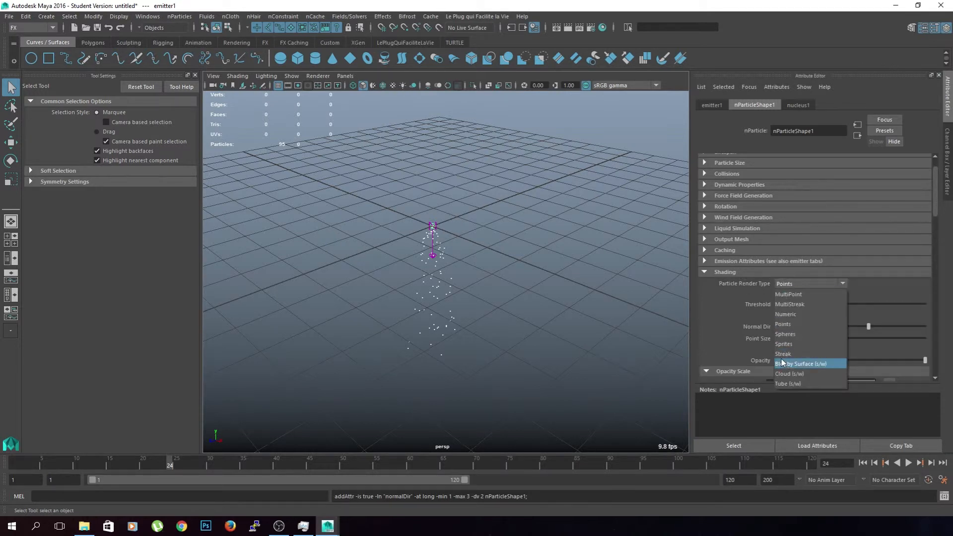
left_click(797, 364)
left_click(536, 124)
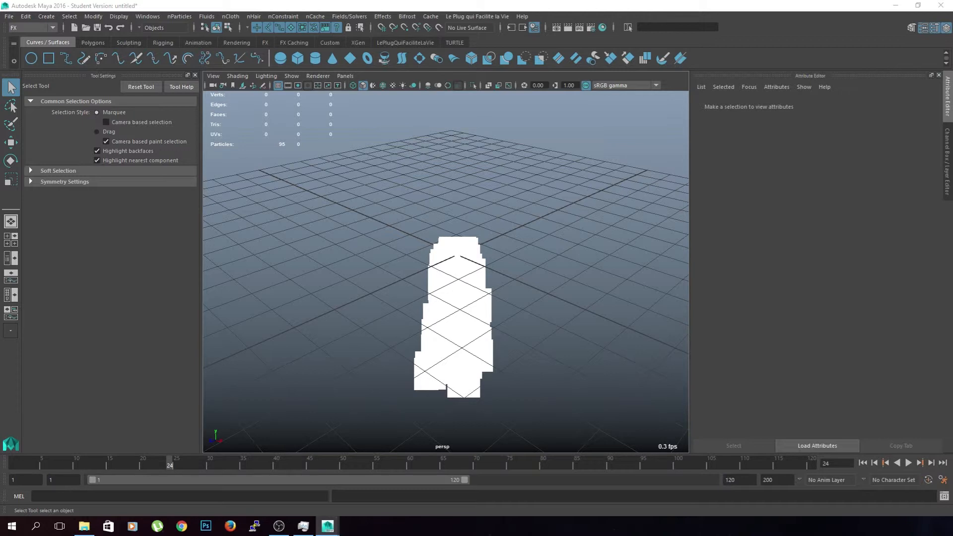
key("ctrl+s")
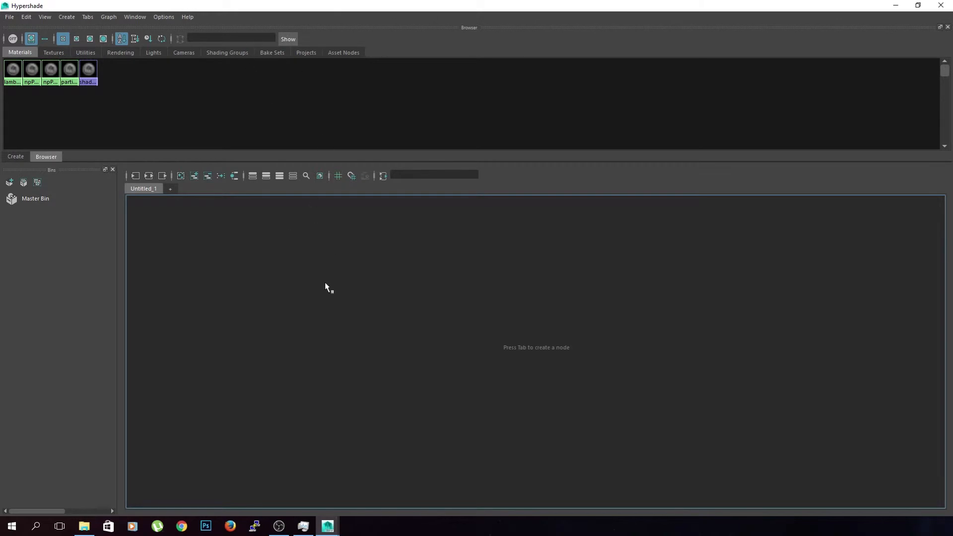
Step: Create a surfaceShader node in the Hypershade work area
right_click_drag(270, 268, 264, 311)
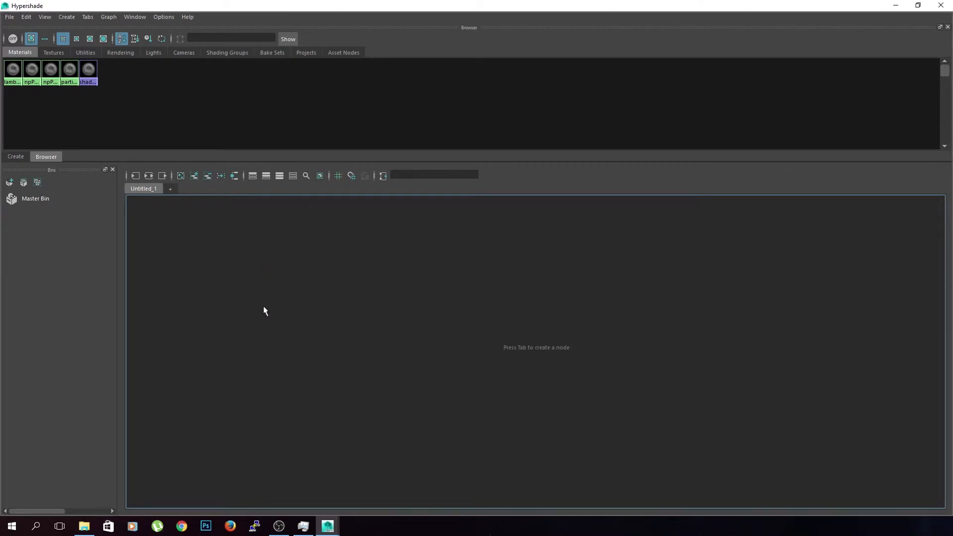
key("Tab")
type("sur")
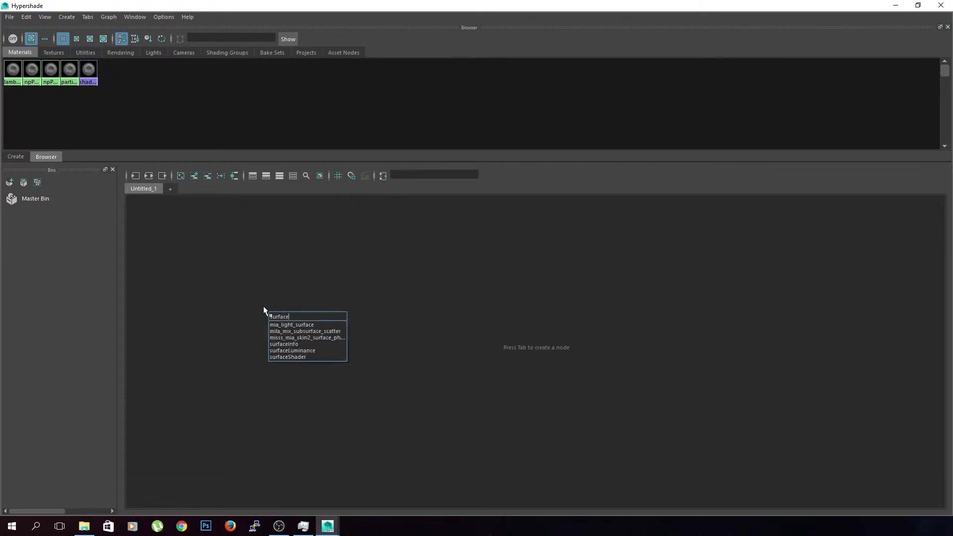
key("Down")
key("Down")
key("Down")
key("Down")
key("Down")
key("Down")
key("Return")
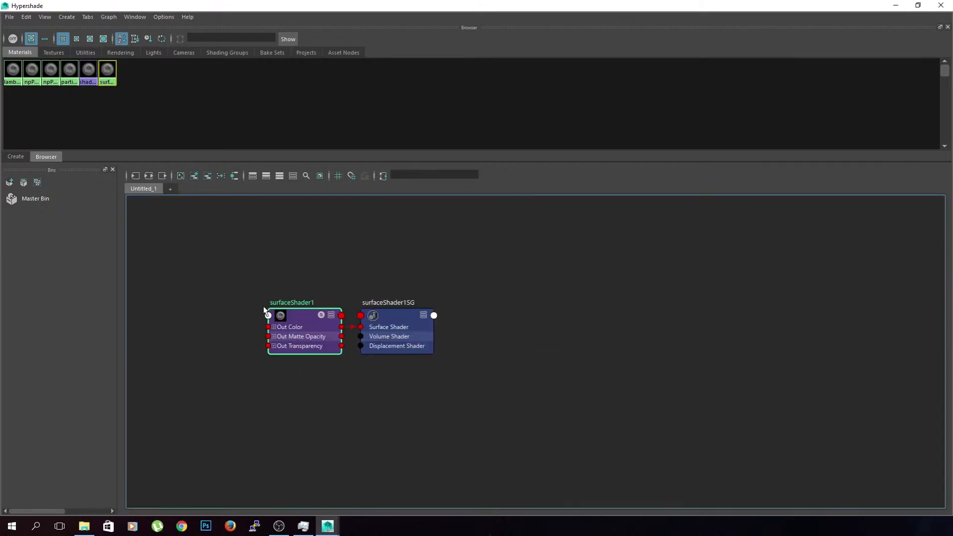
Step: Shrink the Hypershade window beside the viewport and assign surfaceShader1 to the particle sprites
double_click(394, 5)
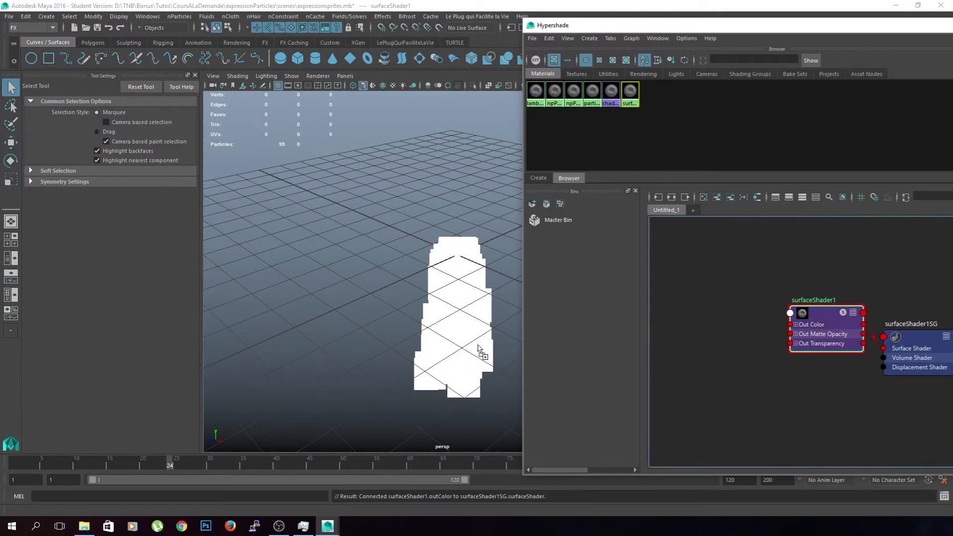
left_click(447, 283)
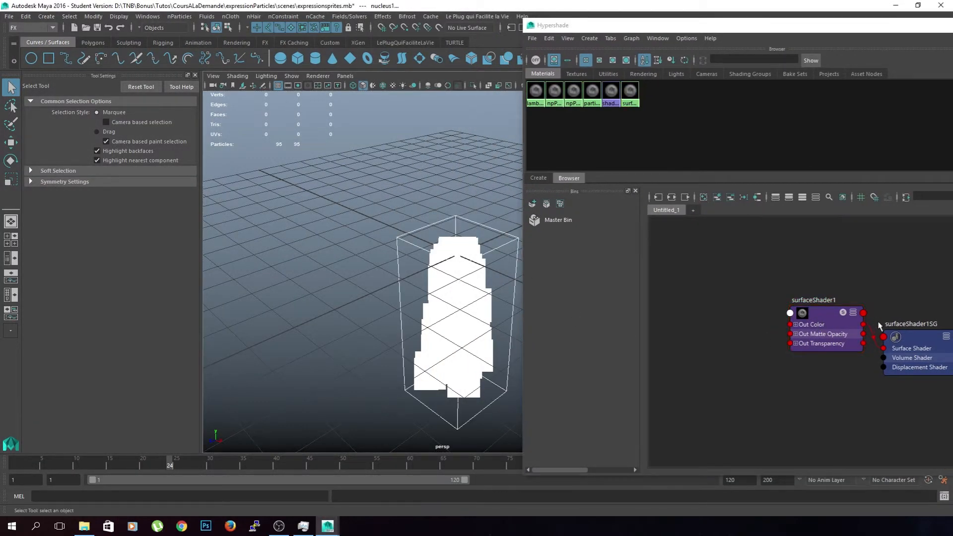
right_click_drag(809, 316, 814, 285)
left_click(816, 310)
scroll(747, 338, "down", 4)
middle_click_drag(737, 348, 779, 343, "alt")
scroll(774, 339, "up", 2)
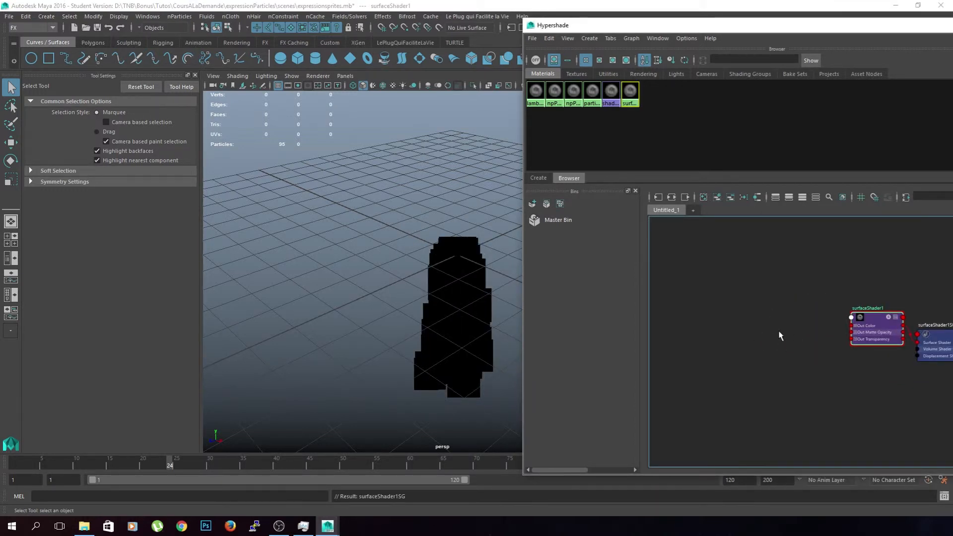
Step: Import ec76a38bfd_pleiades_cnes.jpg from the Image folder as a texture node and connect its Out Color to surfaceShader1's Out Color
left_click(84, 526)
left_click_drag(682, 20, 422, 46)
left_click_drag(343, 199, 769, 322)
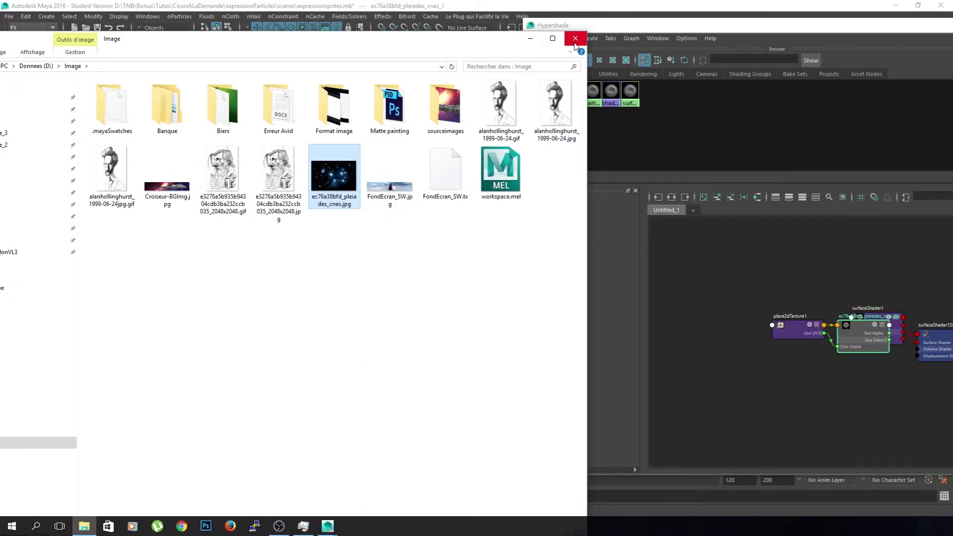
left_click(576, 38)
left_click_drag(840, 345, 853, 326)
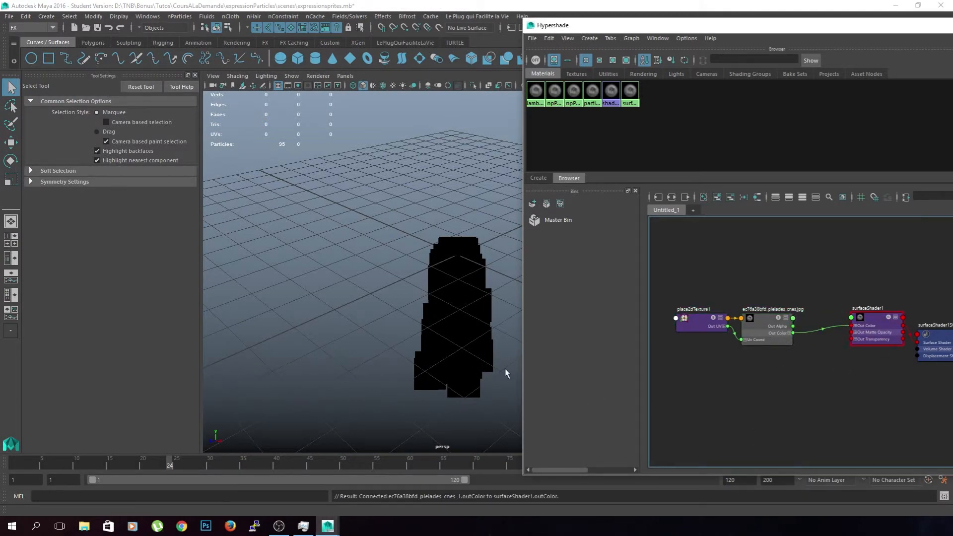
Step: Show textures in the viewport, select the particles, close the Hypershade, and inspect the textured sprites
scroll(505, 374, "up", 3)
left_click(382, 334)
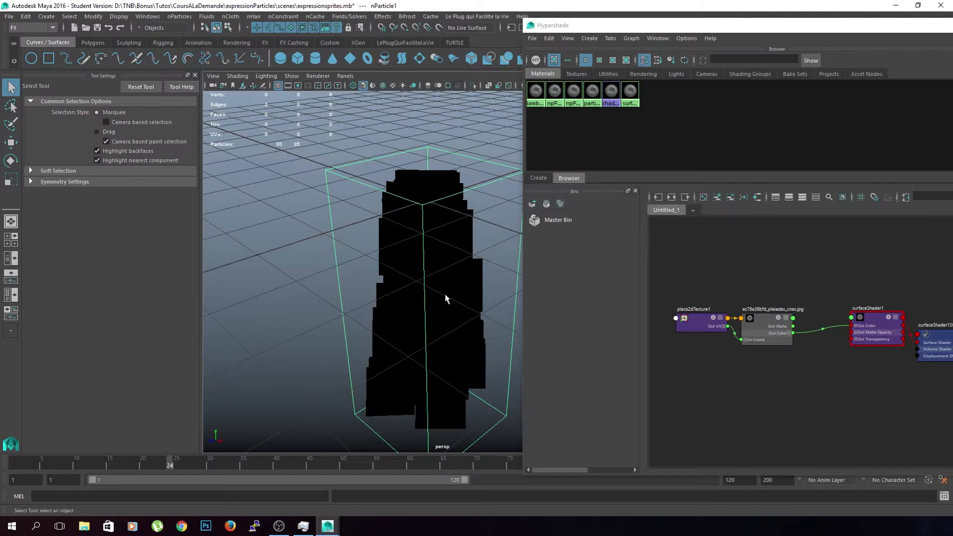
left_click_drag(362, 276, 432, 194, "alt")
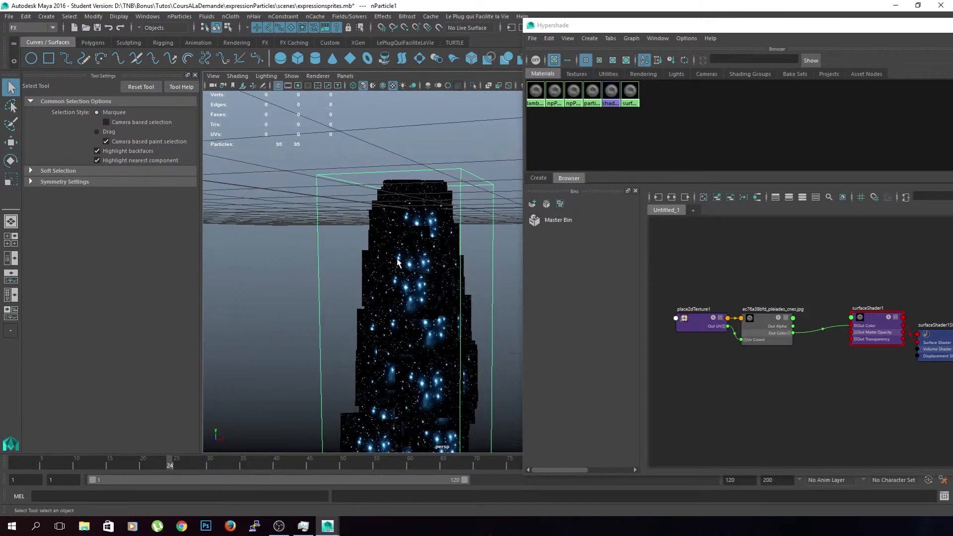
left_click_drag(872, 26, 614, 41)
left_click(765, 37)
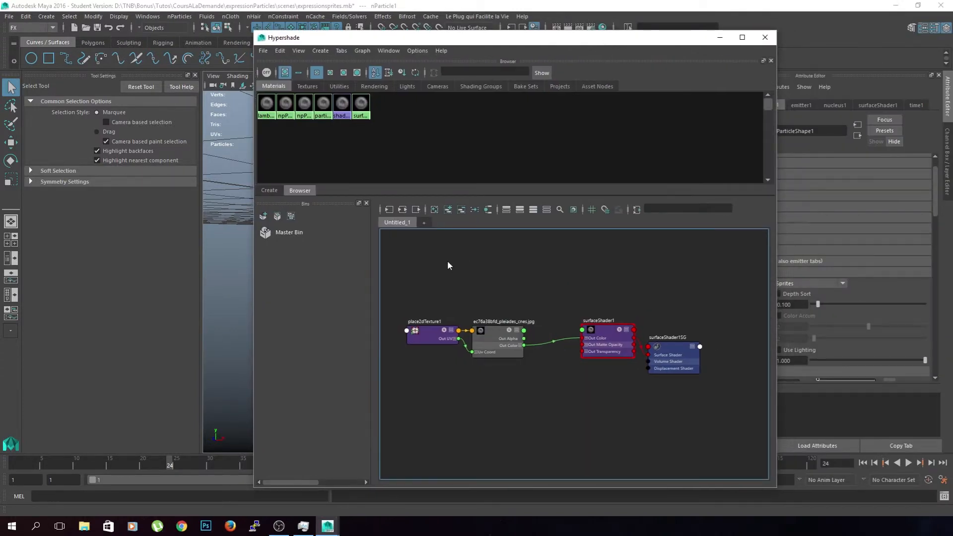
left_click_drag(455, 266, 576, 232, "alt")
scroll(618, 181, "down", 5)
left_click_drag(619, 181, 615, 203, "alt")
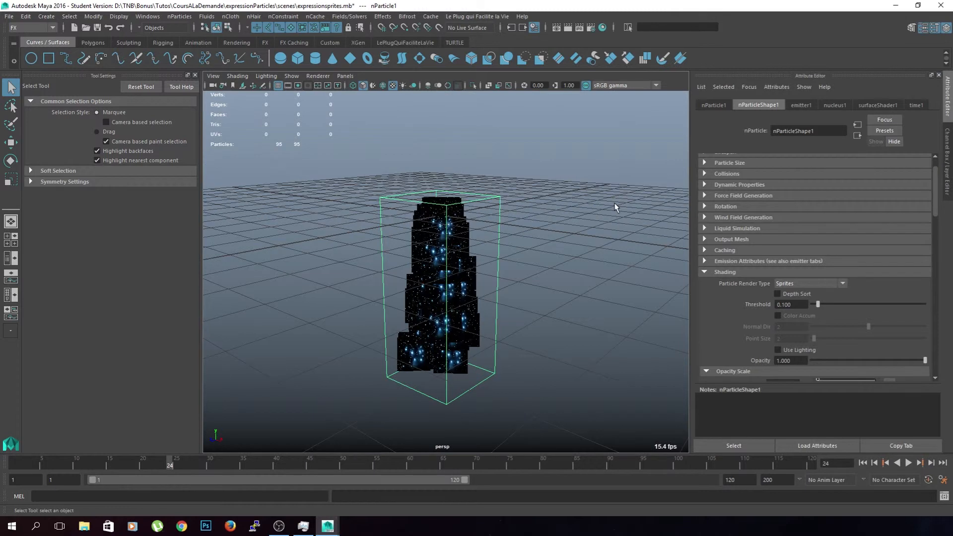
Step: Collapse the Shading attributes and examine the per-particle attributes of nParticleShape1 and its overlapping sprites
scroll(816, 257, "down", 2)
scroll(816, 252, "down", 2)
scroll(836, 276, "up", 3)
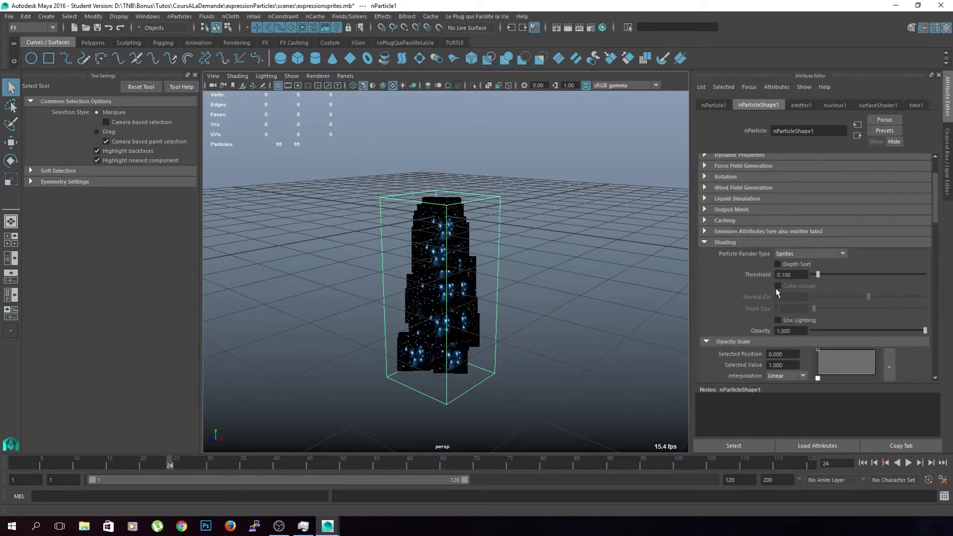
left_click(705, 243)
left_click(705, 253)
left_click(705, 253)
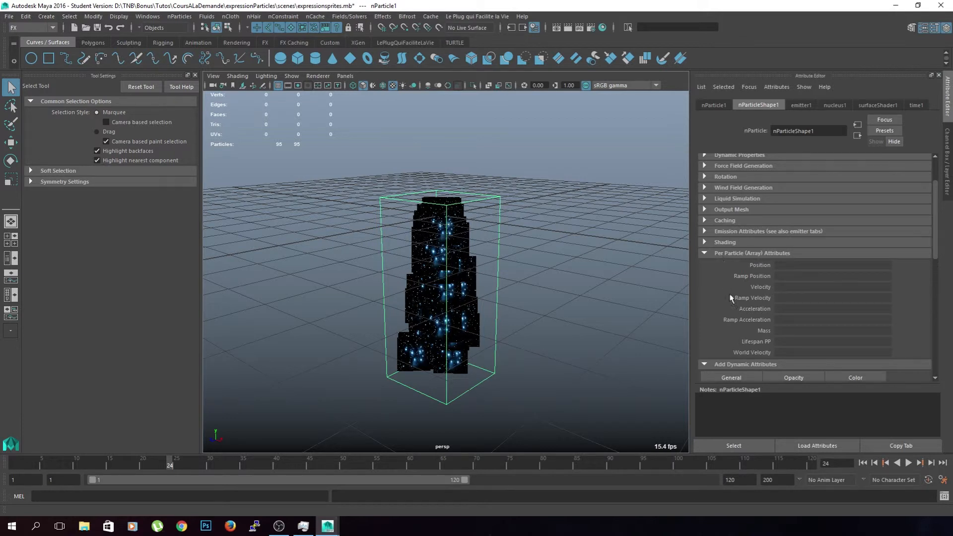
scroll(393, 281, "up", 5)
scroll(393, 281, "down", 5)
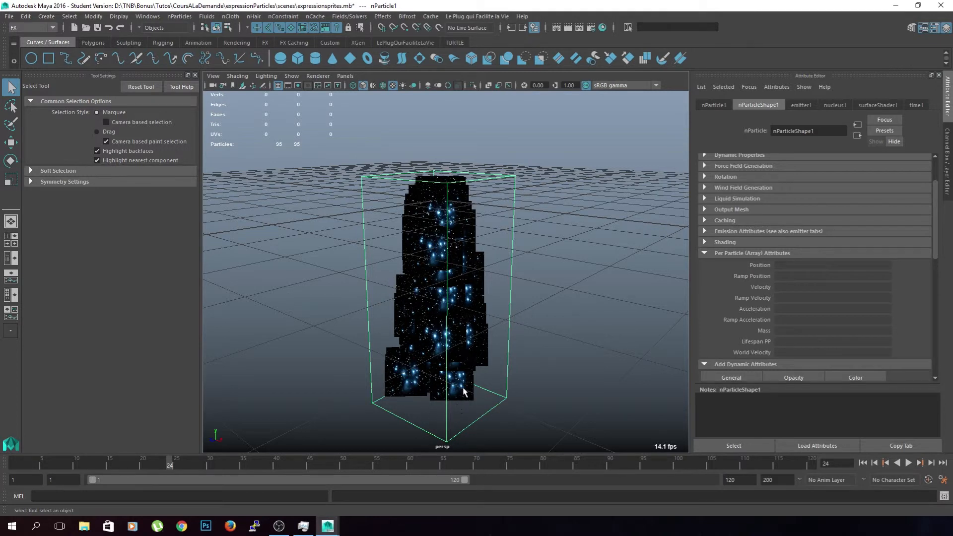
scroll(479, 361, "up", 2)
left_click_drag(540, 349, 513, 345, "alt")
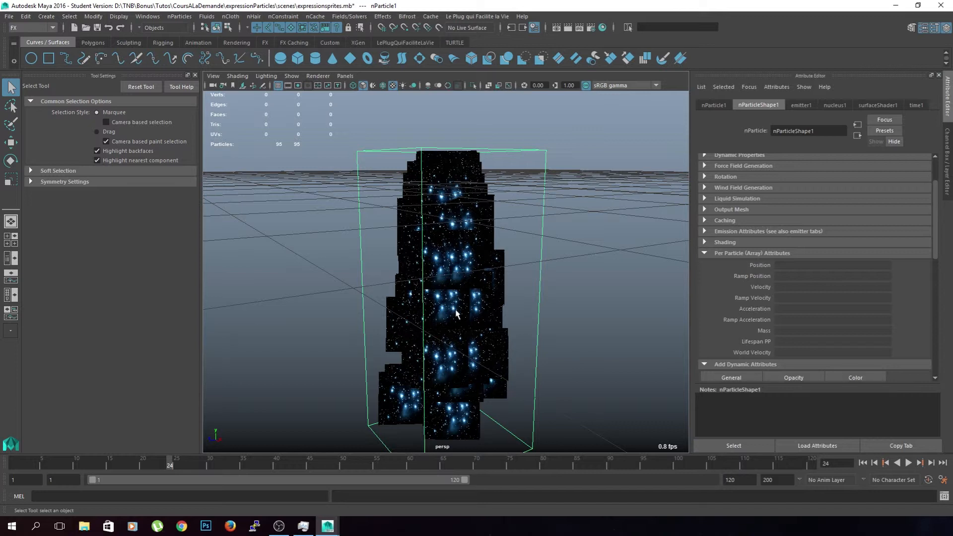
scroll(803, 331, "down", 2)
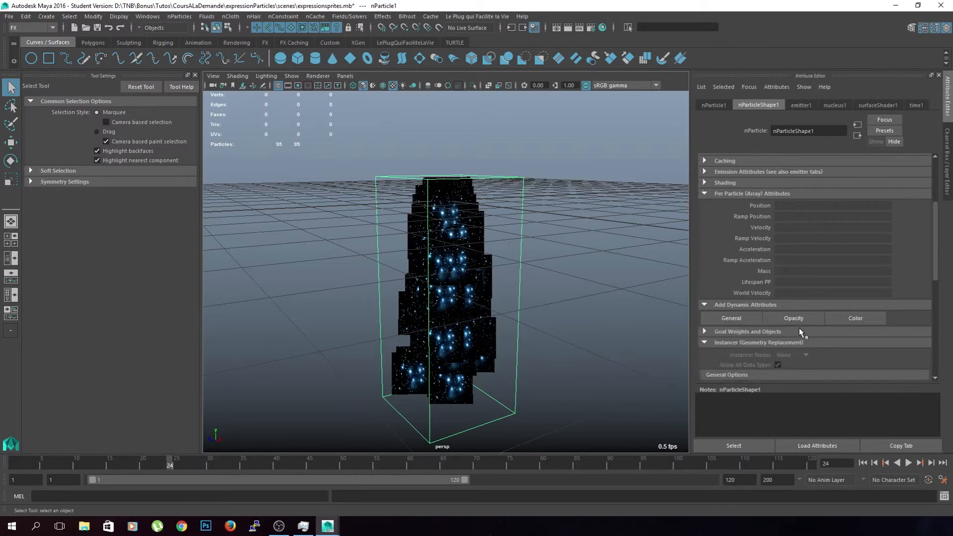
Step: Open the list of addable particle attributes for nParticleShape1 and locate spriteNumPP and spriteScaleXPP, keeping the dialog clear of the attributes
left_click(732, 317)
left_click(594, 160)
scroll(673, 273, "down", 10)
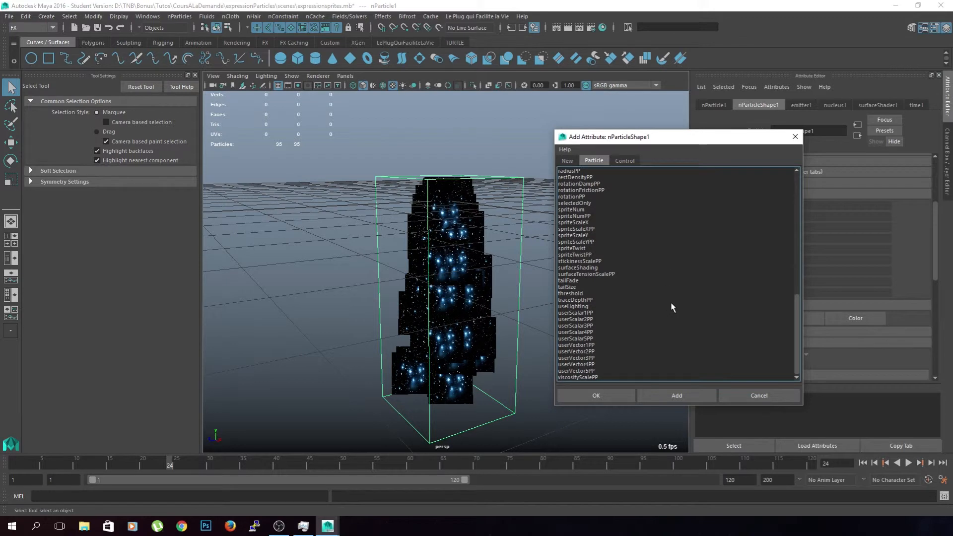
scroll(673, 305, "up", 2)
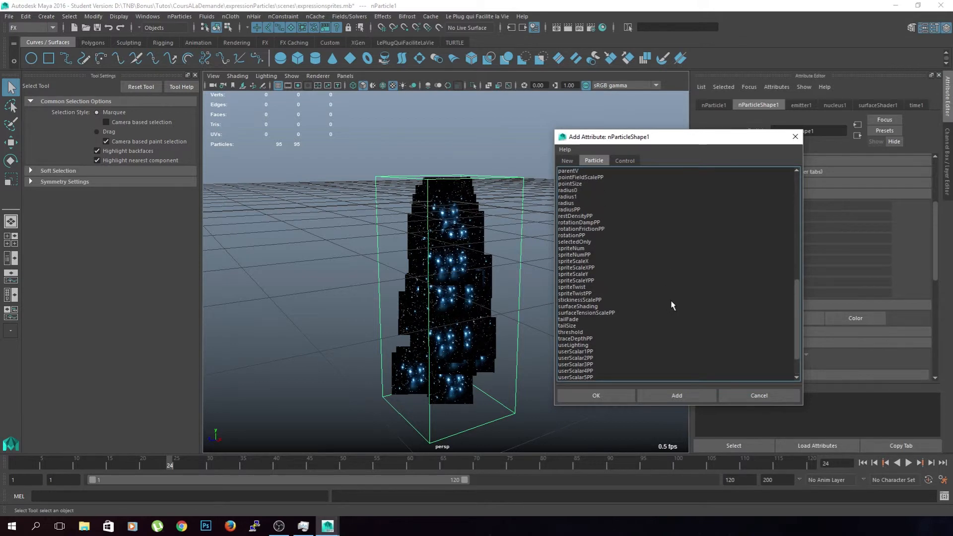
left_click(588, 255)
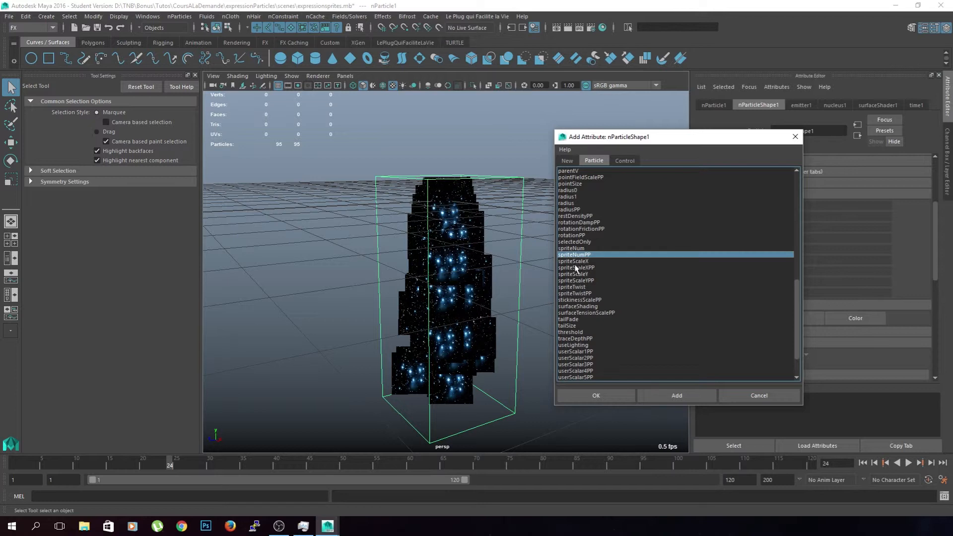
left_click(576, 267)
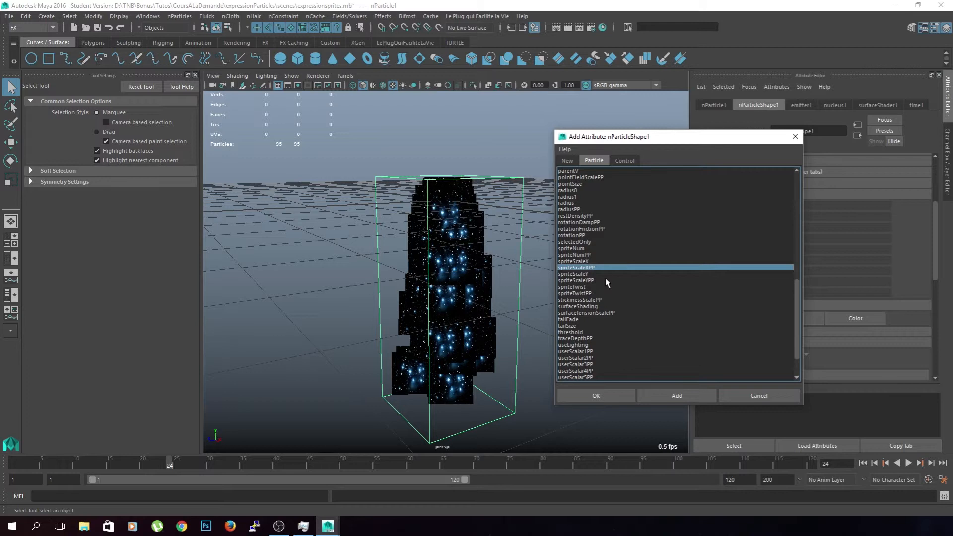
left_click_drag(644, 139, 225, 119)
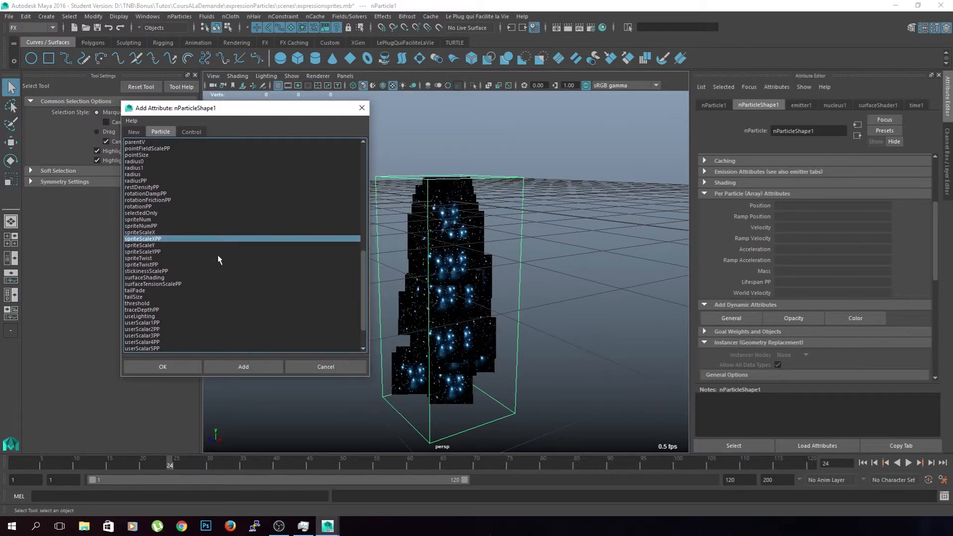
Step: Open the Expression Editor beside the attribute list, reselect nParticle1, and filter expressions by object/attribute name
left_click(155, 20)
mouse_move(171, 48)
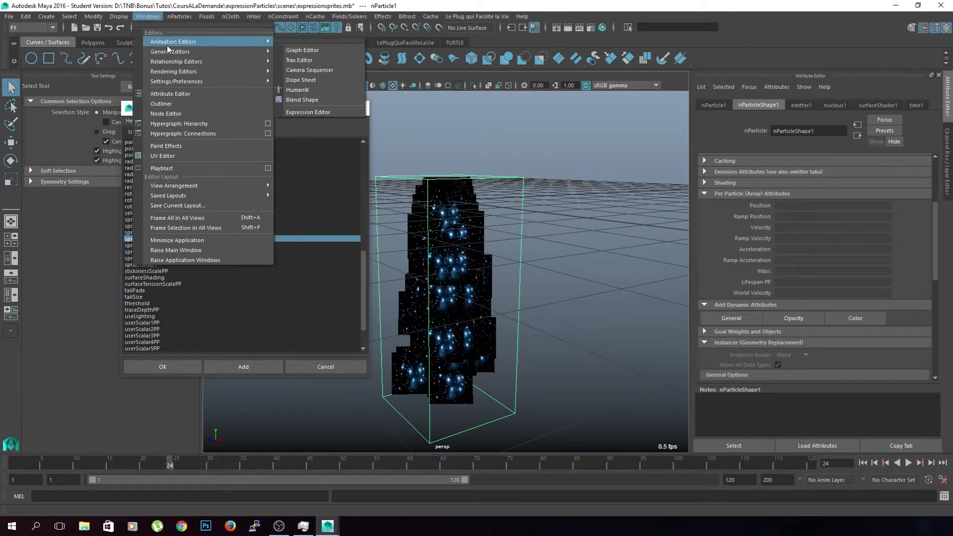
left_click(323, 113)
left_click_drag(335, 106, 635, 82)
left_click(389, 180)
left_click(430, 209)
left_click(494, 94)
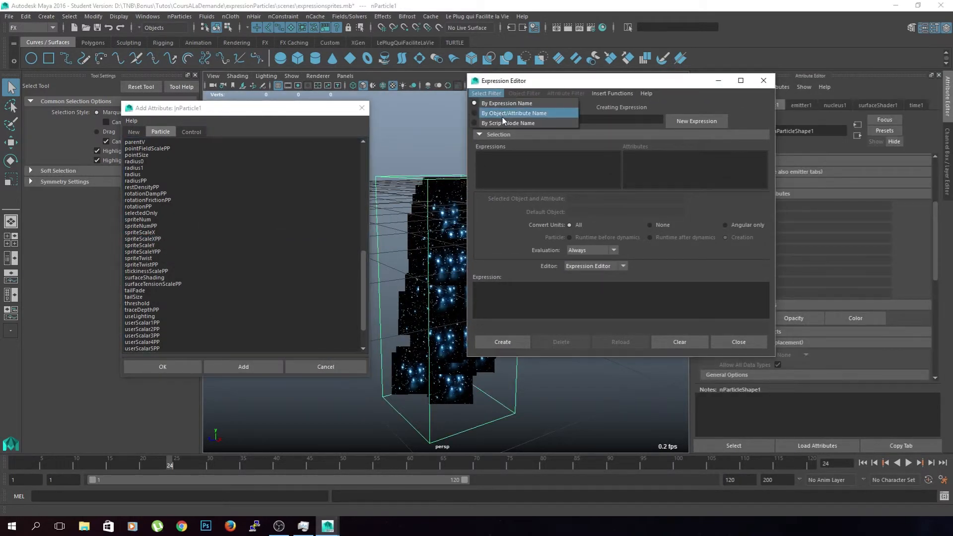
left_click(498, 116)
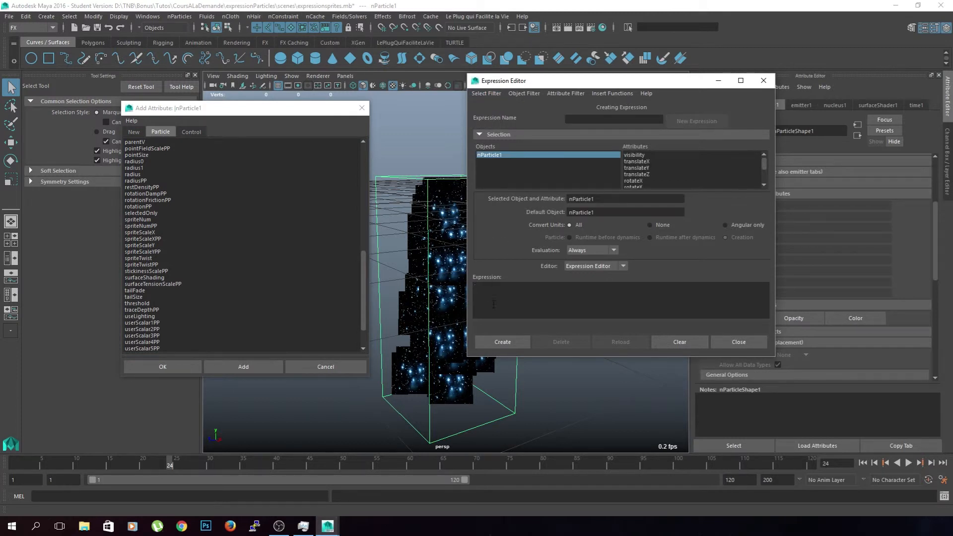
Step: Begin the expression with nParticle1.spriteScaleXPP, following the spelling in the addable attribute list
type("nParticle1.")
left_click(159, 239)
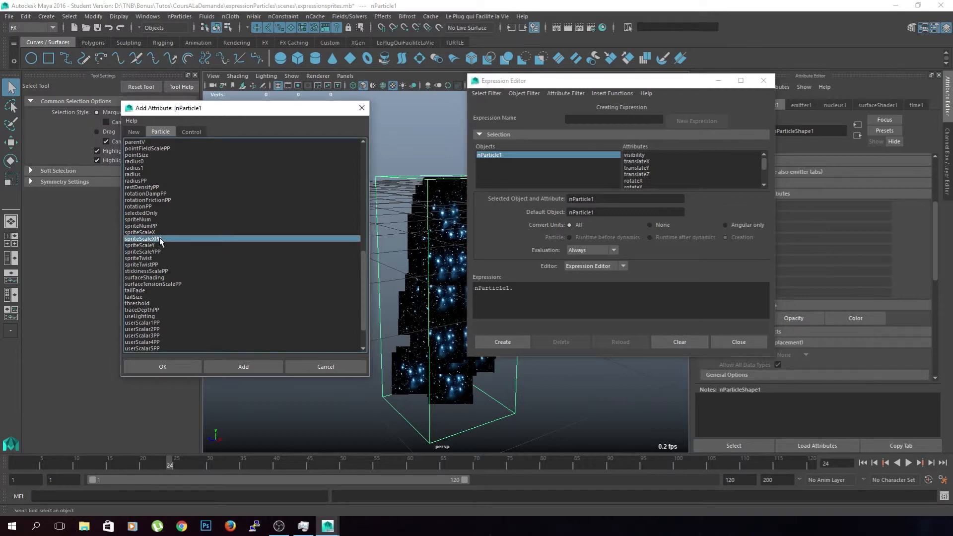
left_click(535, 291)
type("sprit")
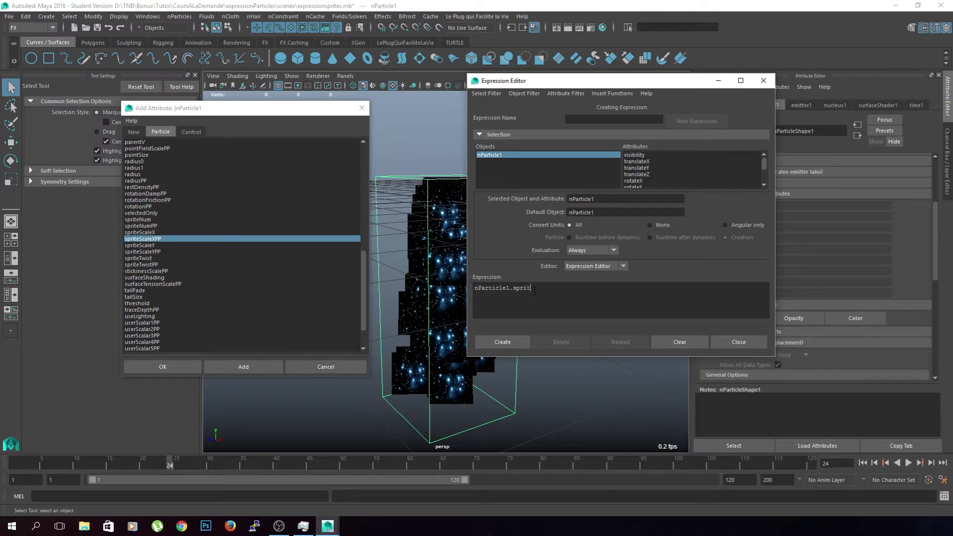
type("eScaleXPP")
Step: Duplicate the spriteScaleXPP line and turn the copy into nParticle1.spriteScaleYPP
left_click_drag(567, 291, 474, 287)
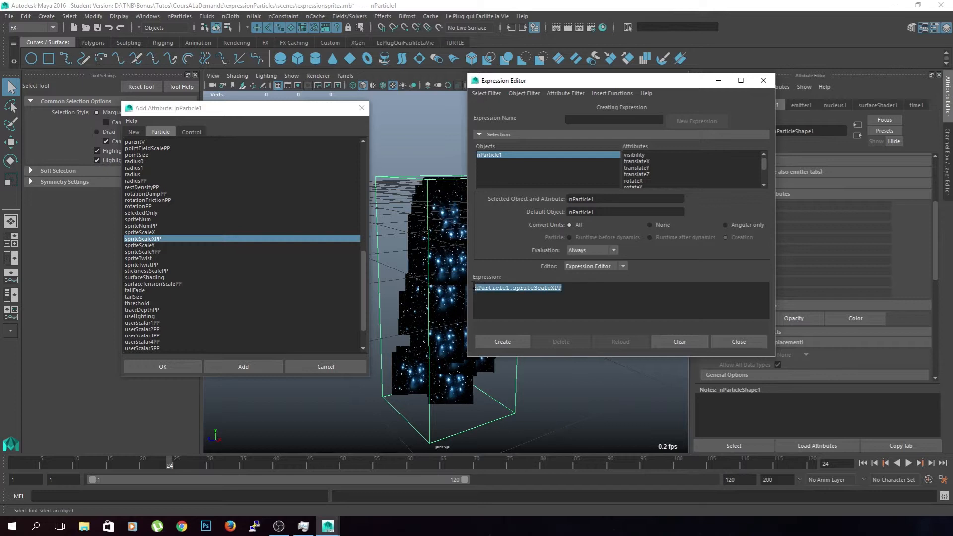
key("ctrl+c")
key("Right")
key("Return")
key("ctrl+v")
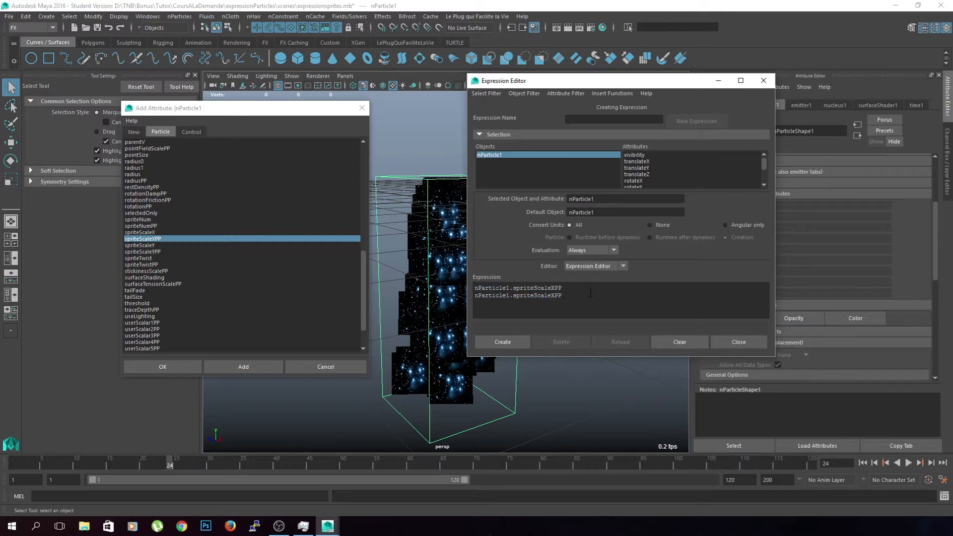
key("BackSpace")
type("Y")
Step: Add a third expression line for nParticle1.spriteTwistPP, based on a copy of the spriteScaleYPP line
left_click_drag(563, 297, 473, 301)
key("ctrl+c")
left_click(561, 299)
key("Return")
key("ctrl+v")
left_click_drag(556, 304, 535, 305)
type("TwistPP")
Step: Assign rand(0.1,2) to nParticle1.spriteScaleXPP and make nParticle1.spriteScaleYPP equal to nParticle1.spriteScaleXPP
type("rand()")
type("0.12")
type(",")
left_click(614, 288)
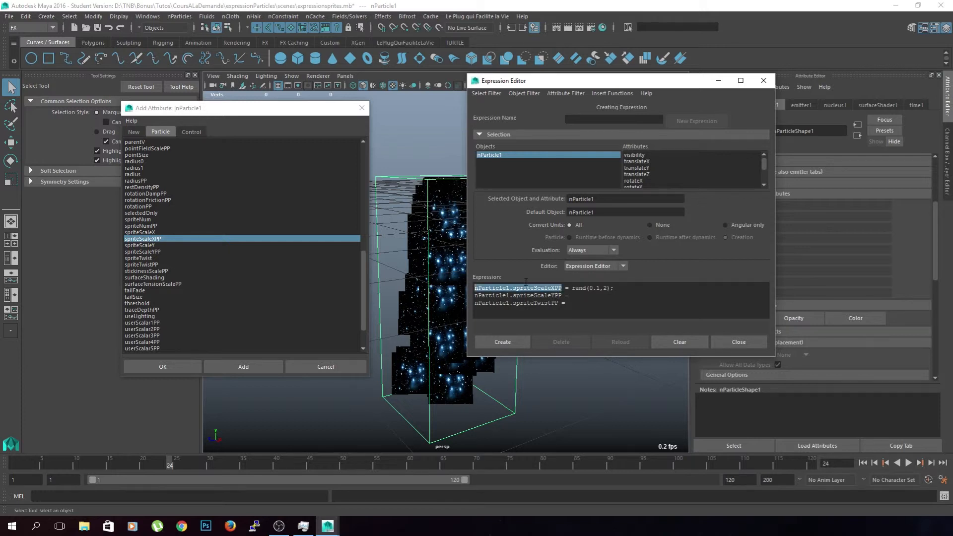
left_click(585, 296)
key("ctrl+v")
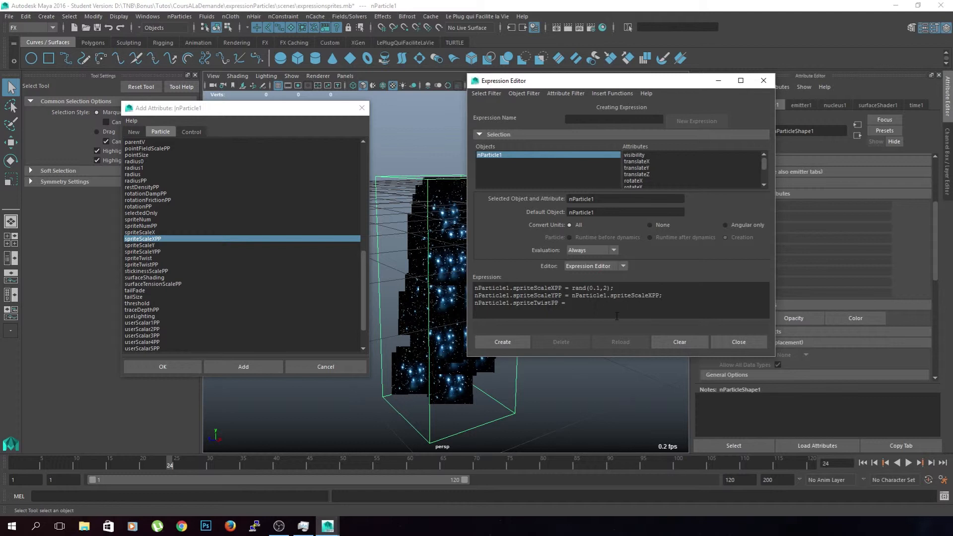
Step: Assign rand(0,360) to nParticle1.spriteTwistPP and try to create the expression on nParticle1
left_click_drag(614, 288, 572, 288)
left_click(590, 306)
key("ctrl+v")
key("Left")
key("Left")
key("Left")
key("Left")
key("BackSpace")
key("BackSpace")
type("360")
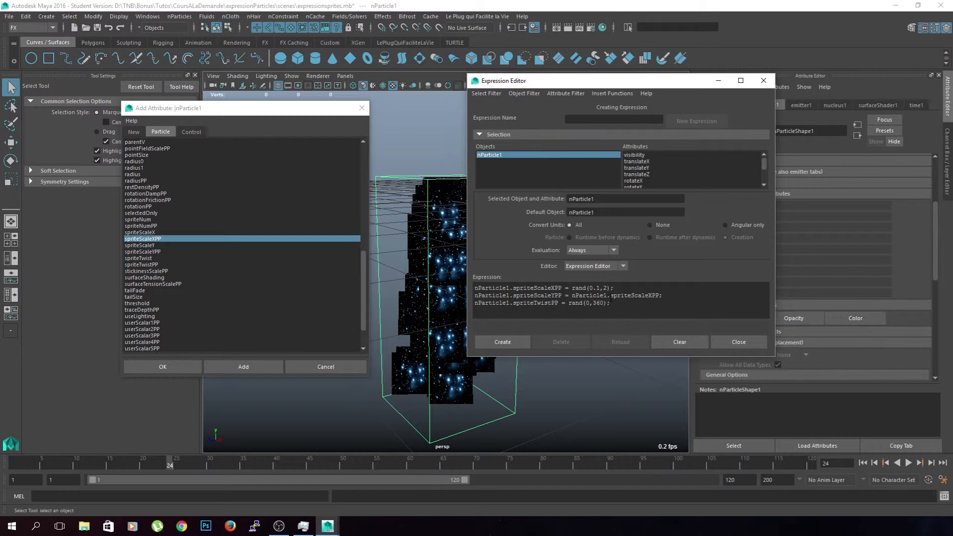
left_click(522, 344)
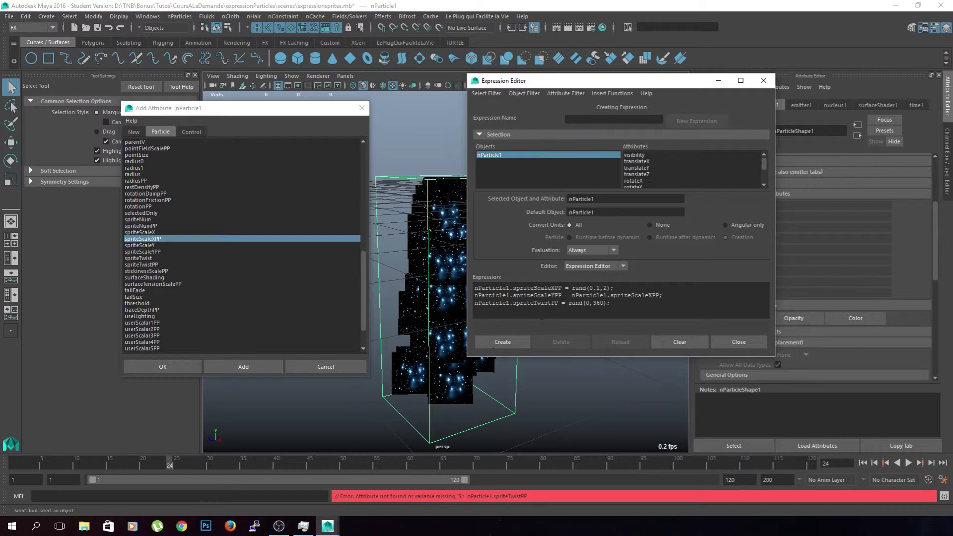
Step: Check spriteTwistPP in the addable attributes, select nParticleShape1 under nParticle1 in the Outliner, and arrange the dialogs side by side
left_click(141, 265)
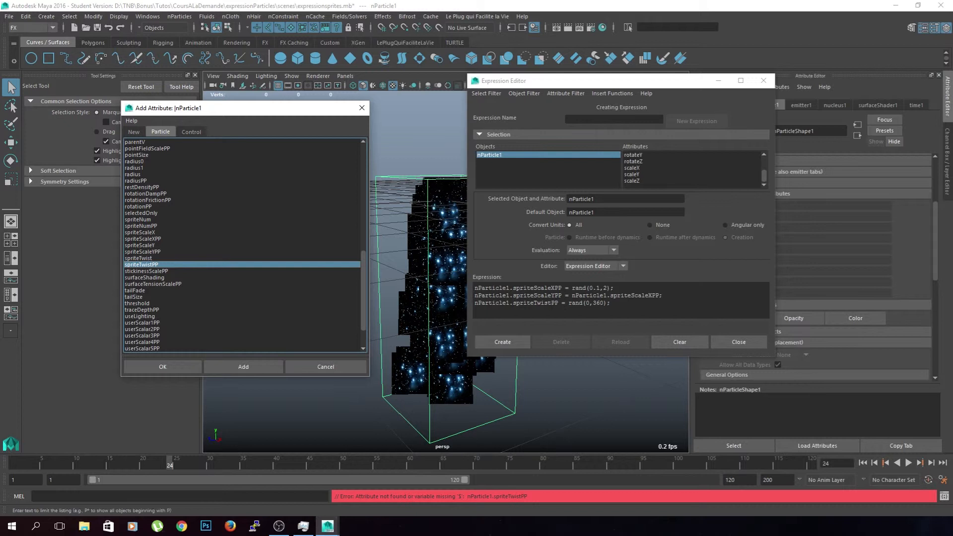
left_click_drag(0, 83, 120, 64)
left_click(85, 150)
left_click(119, 160)
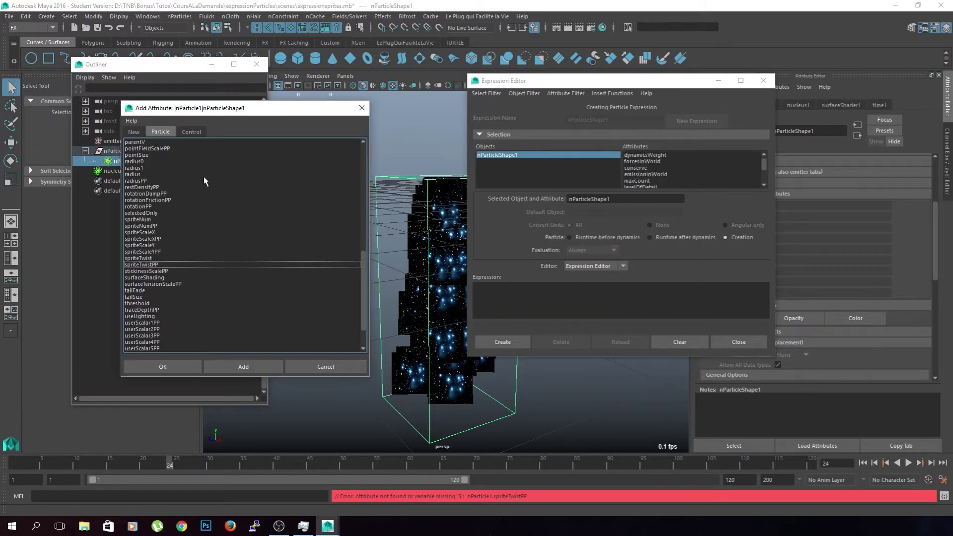
left_click_drag(264, 109, 314, 98)
left_click_drag(604, 83, 712, 80)
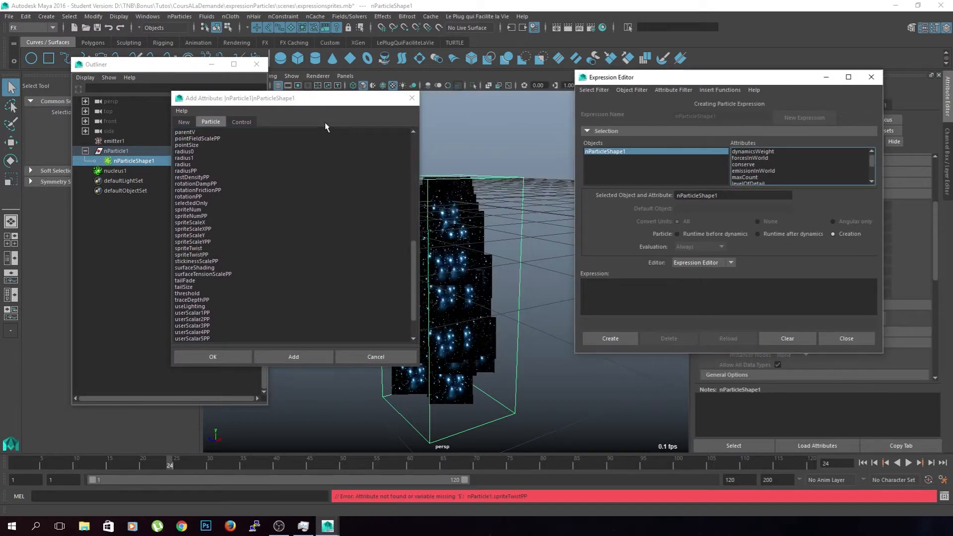
left_click_drag(324, 98, 459, 66)
Step: Copy the object name nParticleShape1 into the empty creation expression
left_click(615, 292)
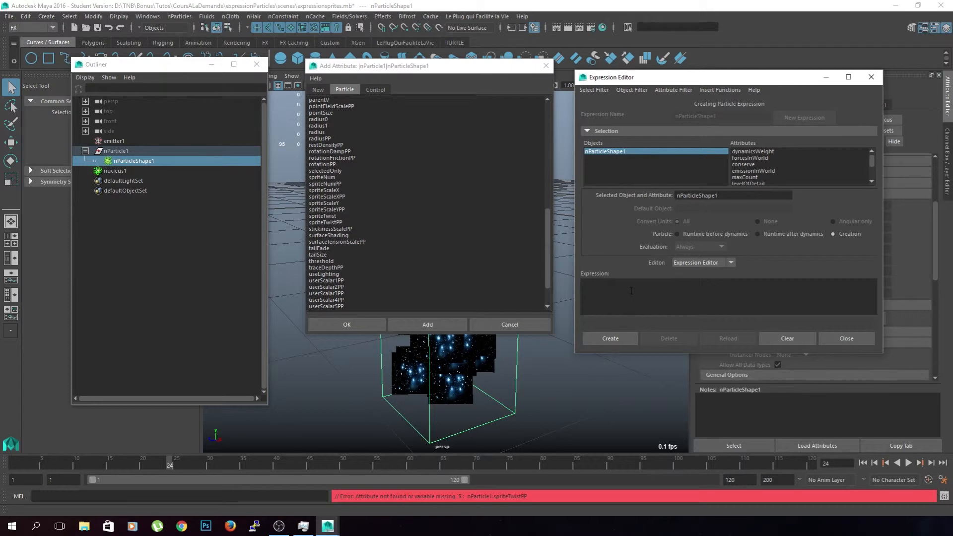
left_click_drag(722, 193, 661, 198)
left_click(645, 305)
key("ctrl+v")
Step: Find spriteScaleX among the attributes of nParticleShape1 and copy nParticleShape1.spriteScaleX into the expression
left_click_drag(872, 165, 870, 173)
left_click(871, 153)
left_click(872, 153)
left_click(872, 152)
left_click(872, 153)
left_click(872, 153)
left_click(872, 153)
left_click(872, 153)
left_click(871, 153)
left_click(872, 153)
left_click(872, 153)
left_click(872, 153)
left_click(872, 153)
left_click(871, 154)
left_click(872, 154)
left_click(872, 154)
left_click(871, 154)
left_click(872, 154)
left_click(871, 154)
left_click(872, 154)
left_click(872, 154)
left_click(872, 154)
left_click(872, 154)
left_click(872, 154)
left_click(872, 154)
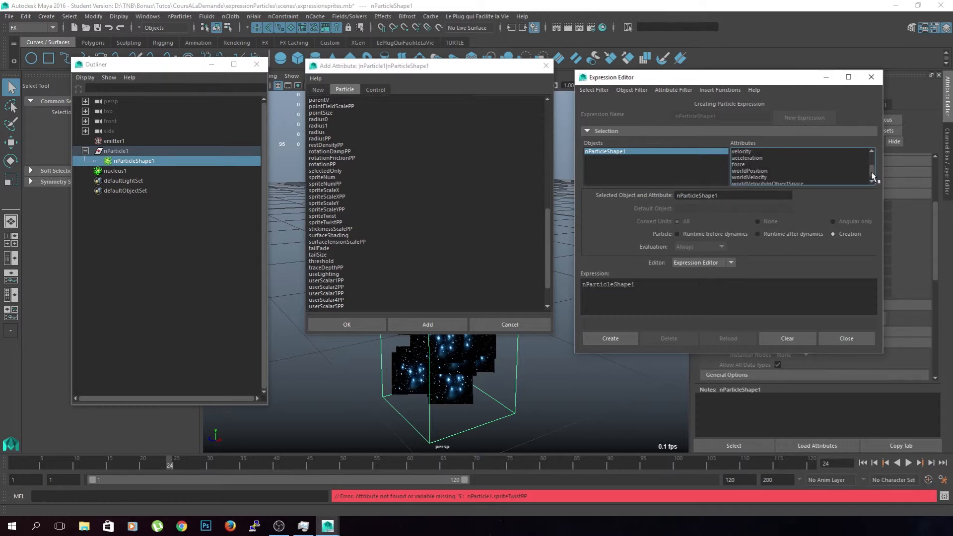
left_click_drag(872, 172, 876, 171)
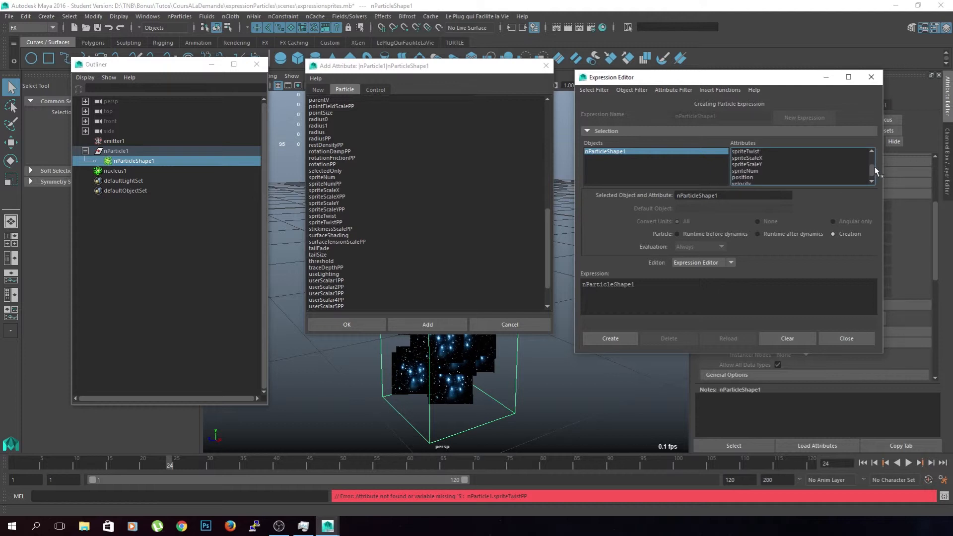
left_click(758, 165)
left_click(760, 158)
scroll(760, 161, "down", 1)
left_click_drag(759, 195, 649, 223)
key("ctrl+c")
left_click(638, 290)
key("ctrl+v")
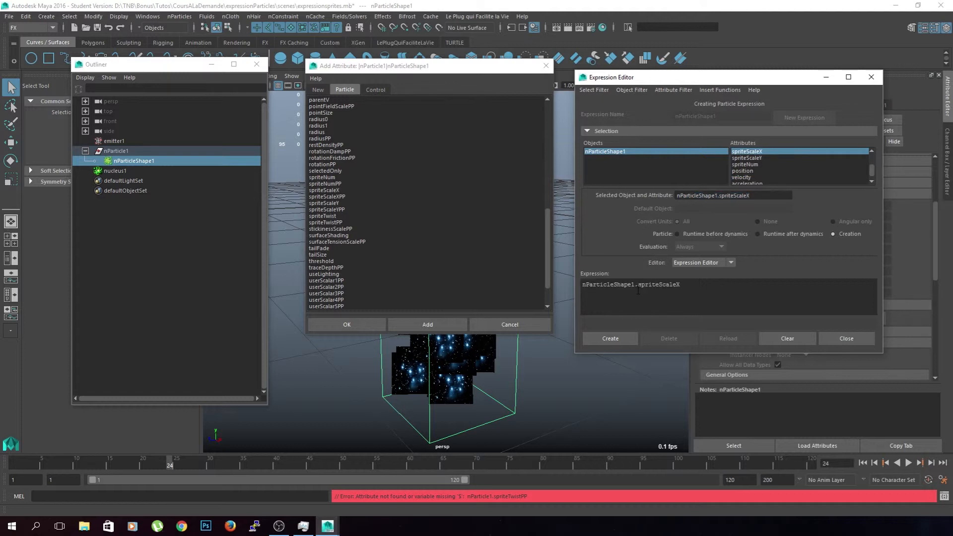
Step: Duplicate the spriteScaleX line to make three assignment lines, with the second one for nParticleShape1.spriteScaleY
left_click_drag(691, 284, 567, 287)
key("ctrl+c")
left_click(687, 301)
key("ctrl+v")
key("ctrl+z")
key("Return")
key("ctrl+v")
key("ctrl+v")
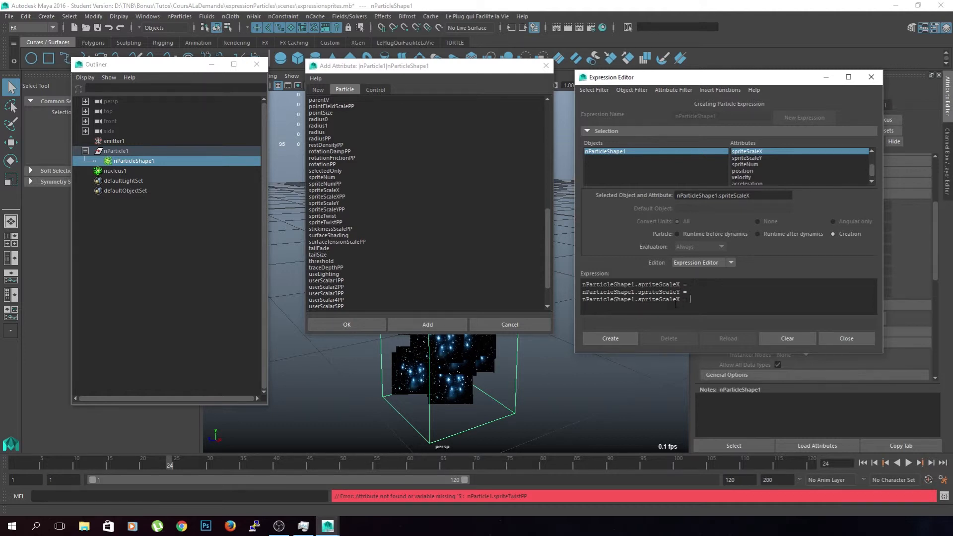
Step: Change the third line to nParticleShape1.spriteTwistPP and add the PP suffix to the spriteScaleX and spriteScaleY names
left_click_drag(681, 301, 660, 300)
type("T")
type("wistPP")
type("P")
type("PP")
Step: Assign rand(0.1,2) to nParticleShape1.spriteScaleXPP and set nParticleShape1.spriteScaleYPP equal to nParticleShape1.spriteScaleXPP
type("rand(0.1,2")
type(";")
left_click_drag(689, 286, 525, 280)
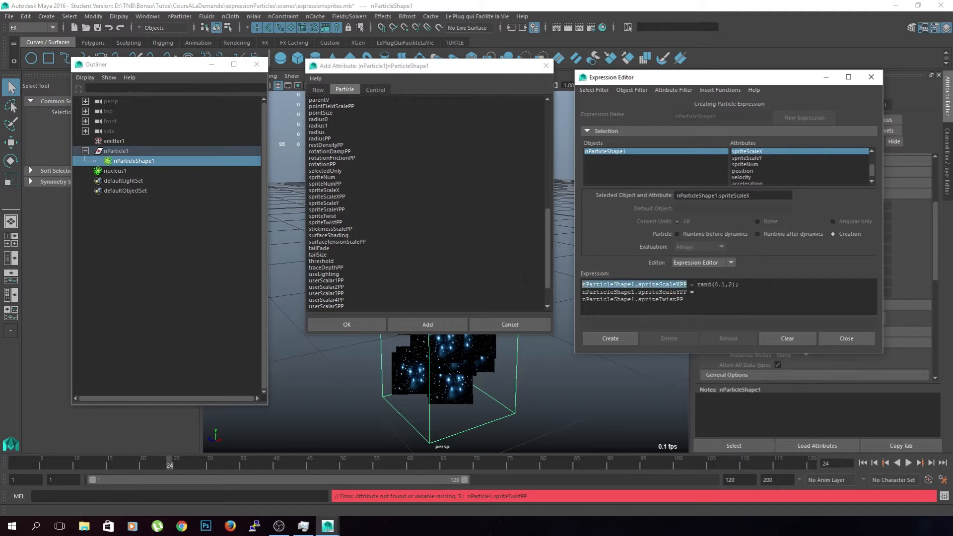
key("ctrl+c")
left_click(723, 293)
key("ctrl+v")
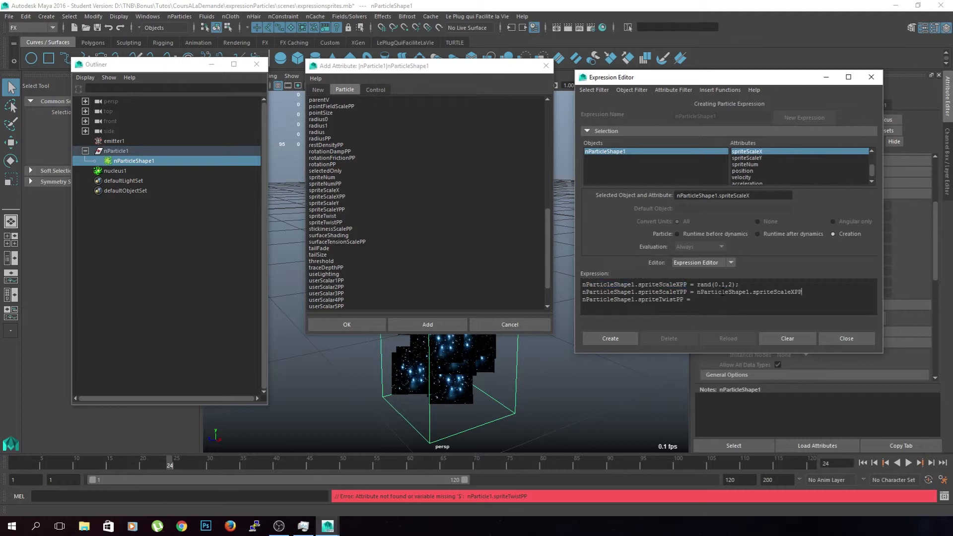
Step: Assign rand(0,360) to nParticleShape1.spriteTwistPP, reusing a copy of the rand call from the first line
left_click_drag(739, 285, 697, 287)
left_click(697, 288)
left_click(707, 301)
key("ctrl+v")
key("ctrl+z")
left_click_drag(739, 285, 697, 286)
key("ctrl+c")
left_click(700, 299)
key("ctrl+v")
double_click(726, 300)
key("BackSpace")
Step: Add the per-particle attributes spriteScaleXPP and spriteScaleYPP to nParticleShape1 and close the attribute list
scroll(769, 172, "down", 5)
scroll(772, 168, "down", 3)
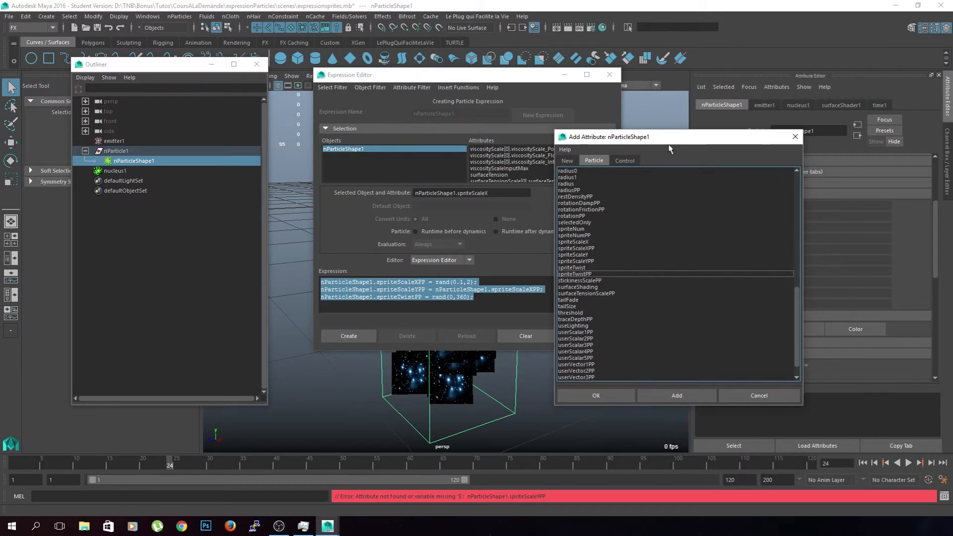
left_click_drag(669, 144, 199, 109)
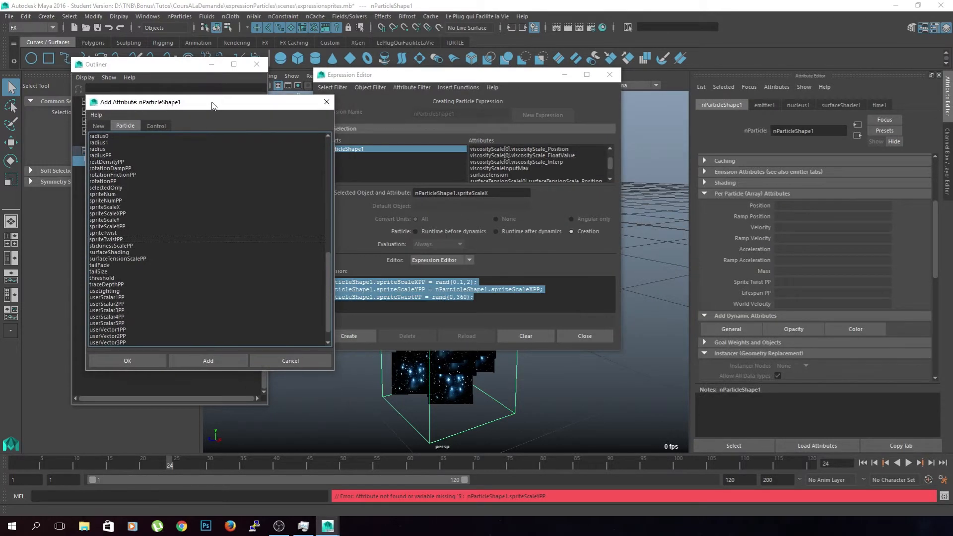
left_click(151, 227)
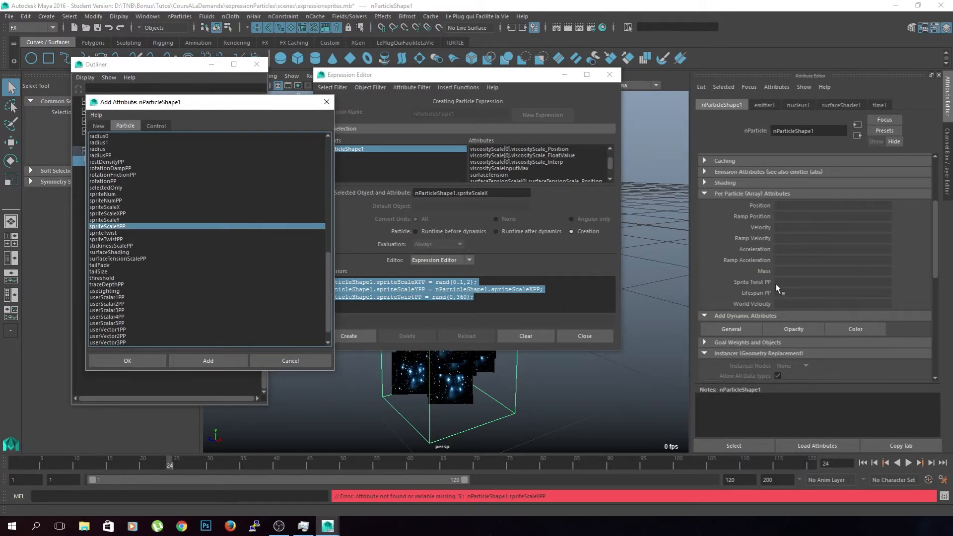
left_click_drag(263, 104, 292, 102)
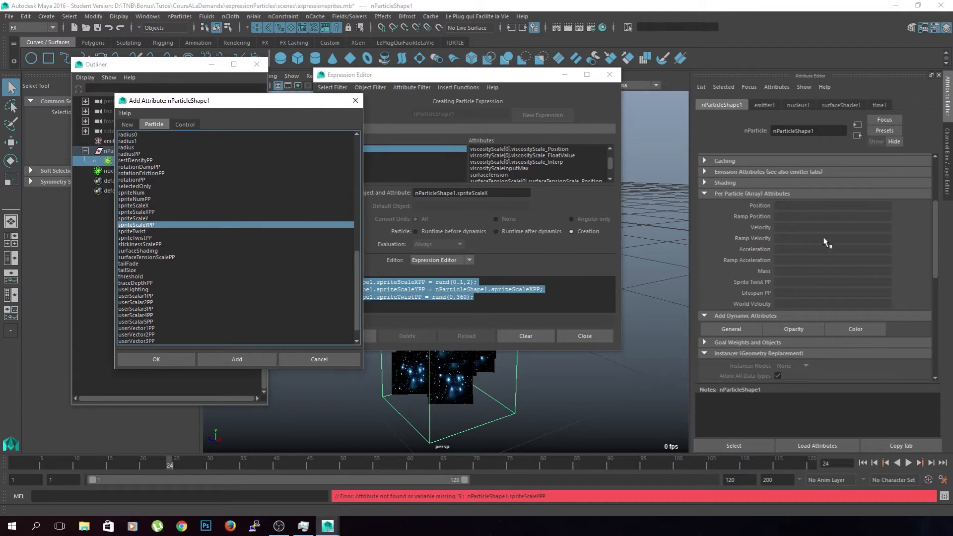
left_click(165, 212, "ctrl")
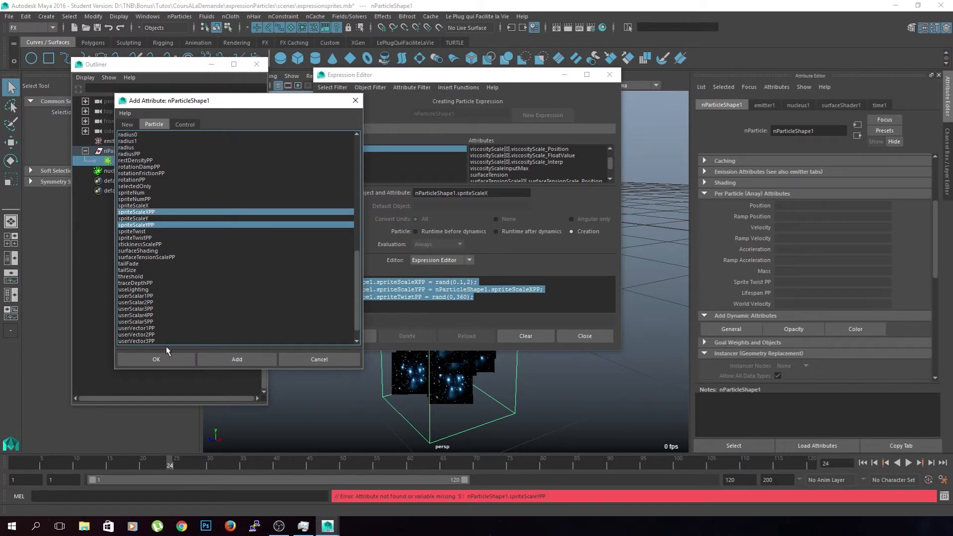
left_click(224, 361)
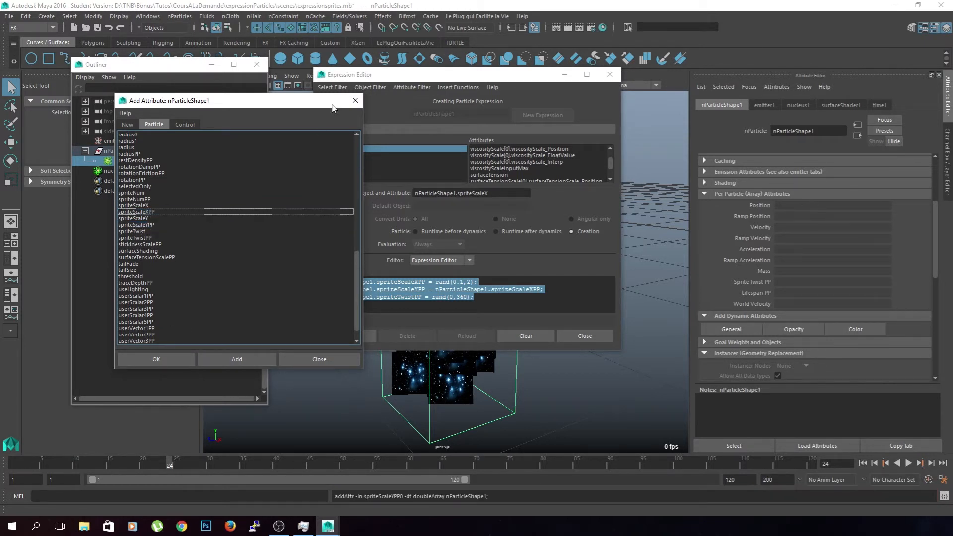
left_click(356, 100)
Step: Create the nParticleShape1 creation expression and play the simulation from the first frame to inspect the sprites
left_click(348, 336)
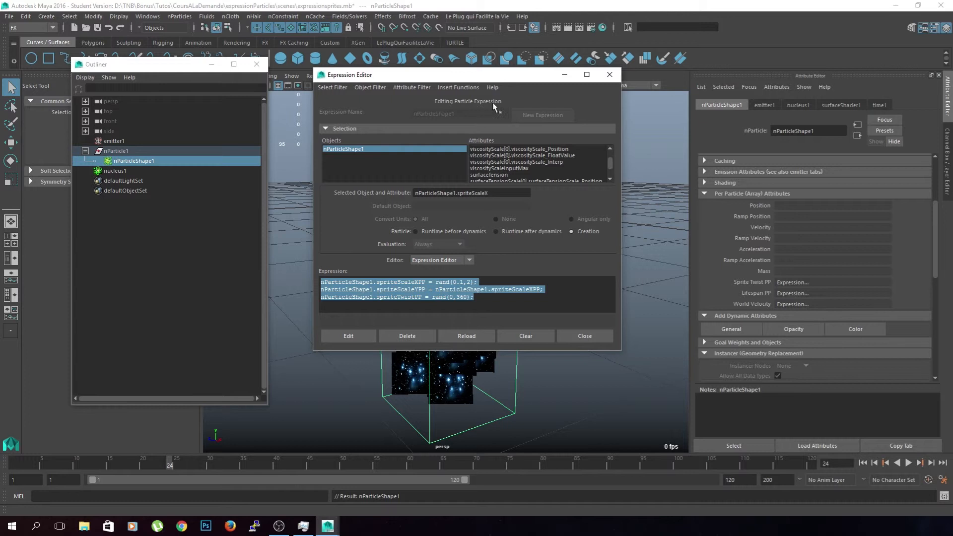
left_click_drag(510, 80, 231, 78)
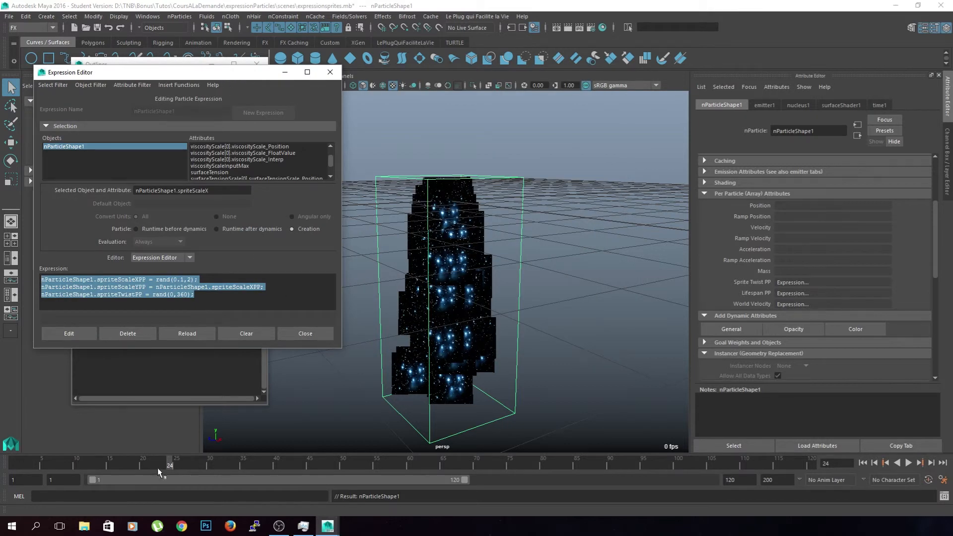
left_click_drag(157, 468, 15, 467)
left_click(908, 464)
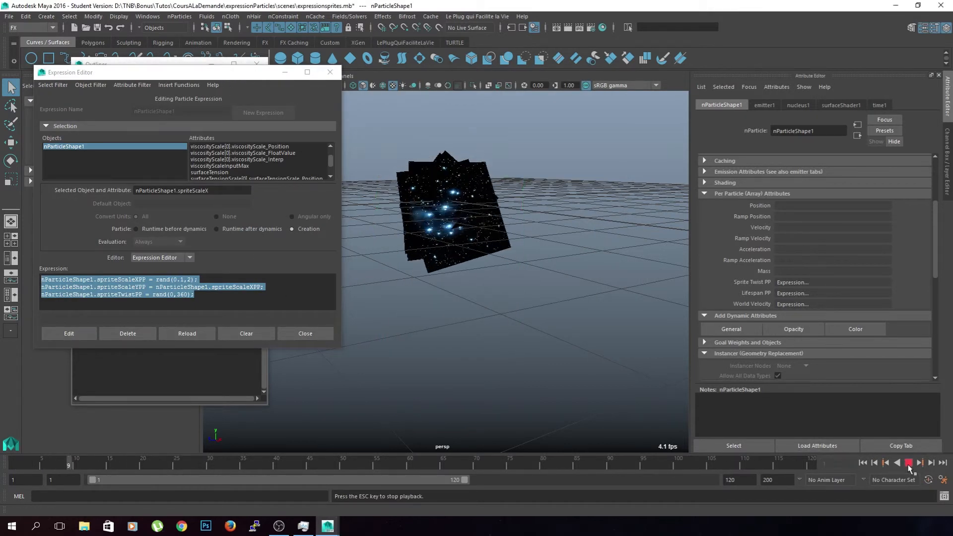
left_click(909, 463)
mouse_move(430, 318)
left_mouse_down("alt")
mouse_move(506, 317)
mouse_move(568, 302)
mouse_move(446, 316)
left_mouse_up("alt")
Step: Change the spriteScaleXPP assignment to rand(0.1,0.2) and apply the edited expression
left_click(187, 295)
left_click(190, 280)
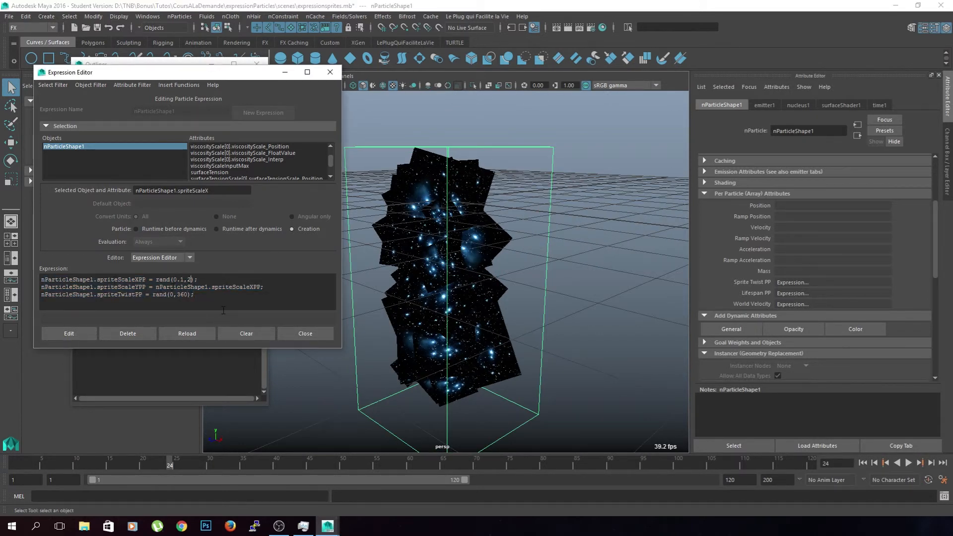
type("0.")
left_click(83, 331)
Step: Replay the simulation from the first frame to check the sprite sizes and rotations, and stop it
left_click(15, 465)
key("alt+v")
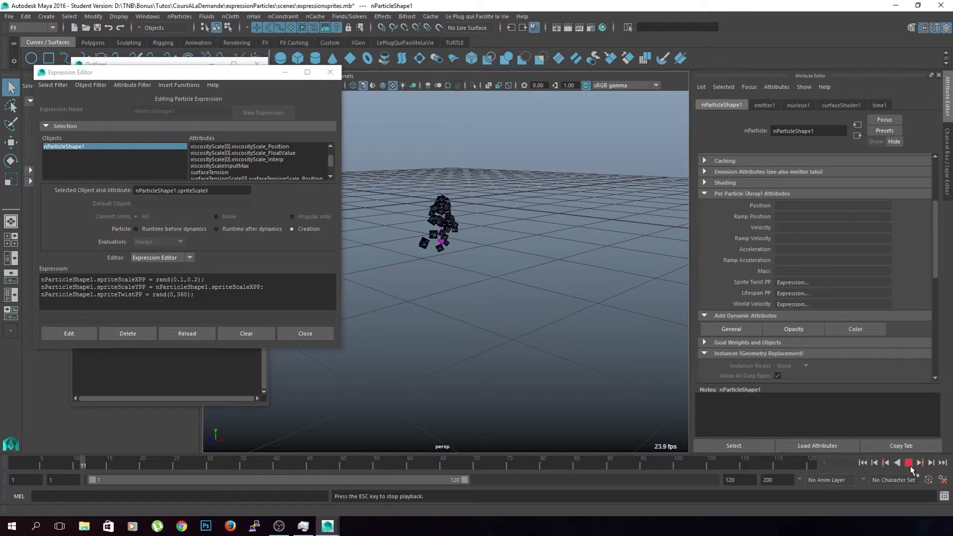
left_click(910, 464)
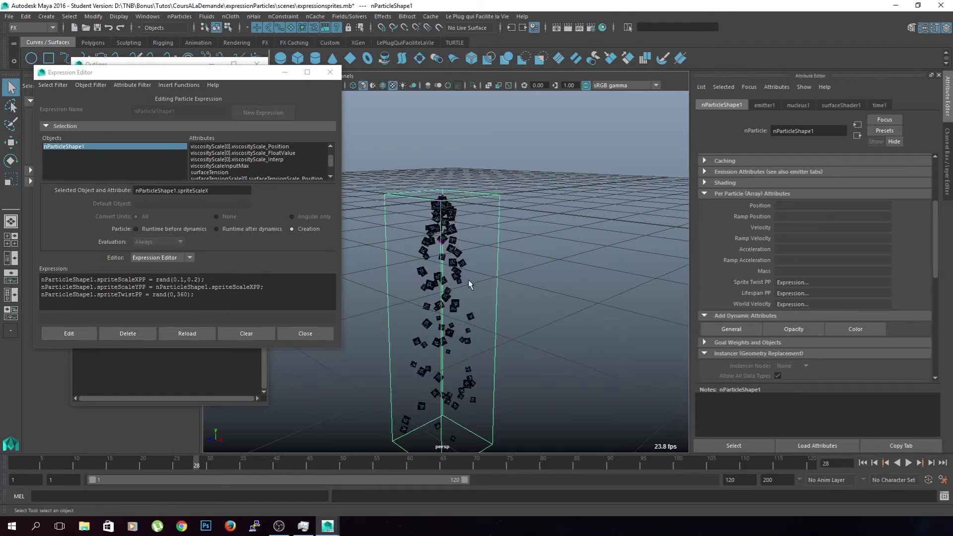
Step: Move the Expression Editor aside, review spriteScaleXPP in the addable attributes of nParticleShape1, and close the list
left_click_drag(224, 72, 374, 62)
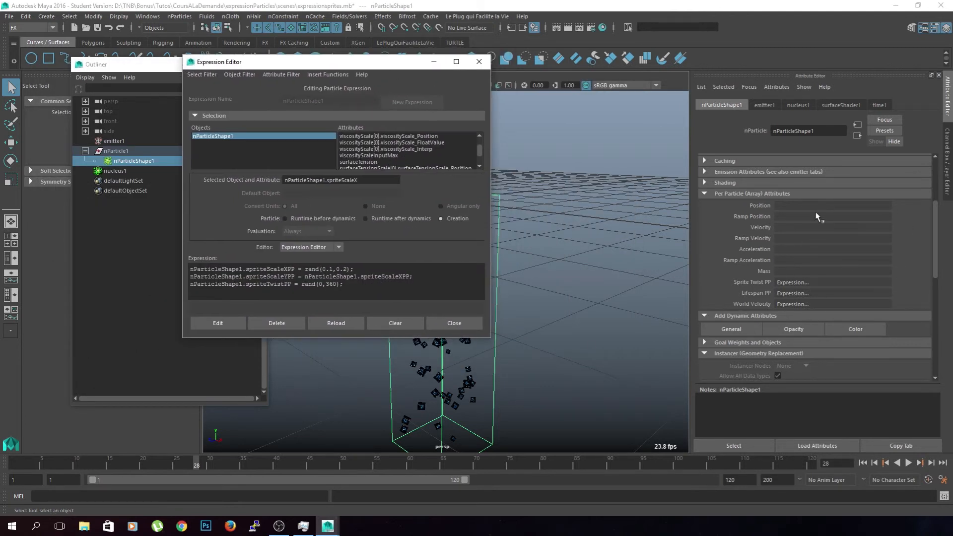
left_click(745, 333)
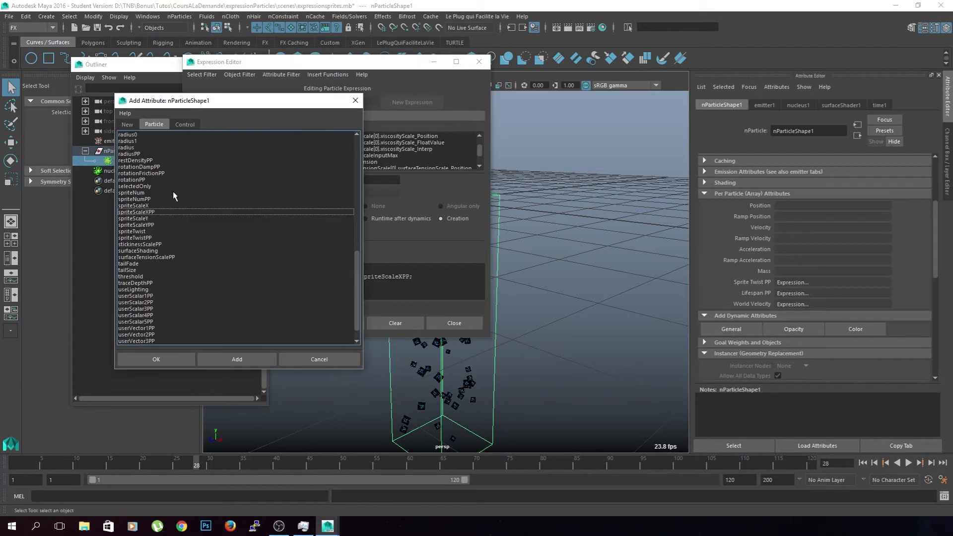
left_click(185, 301)
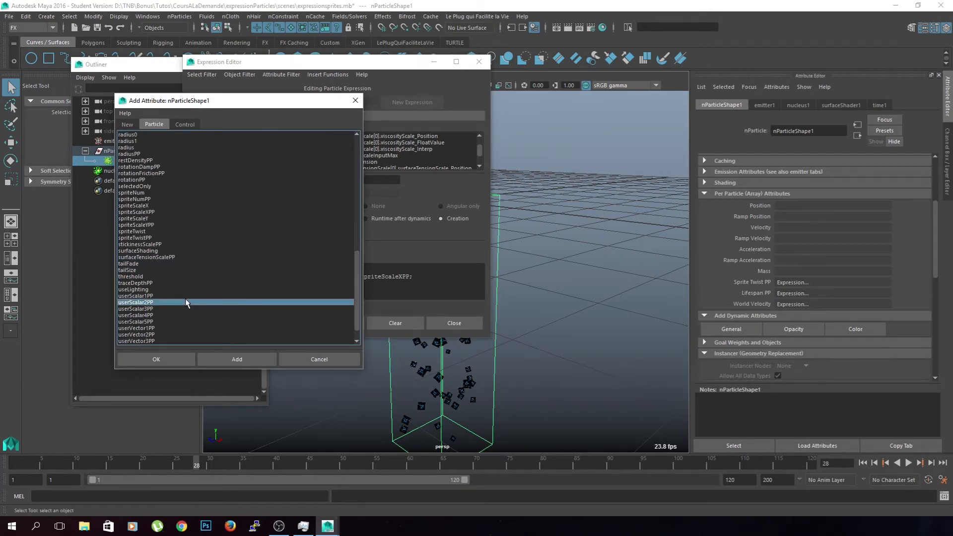
left_click(174, 212)
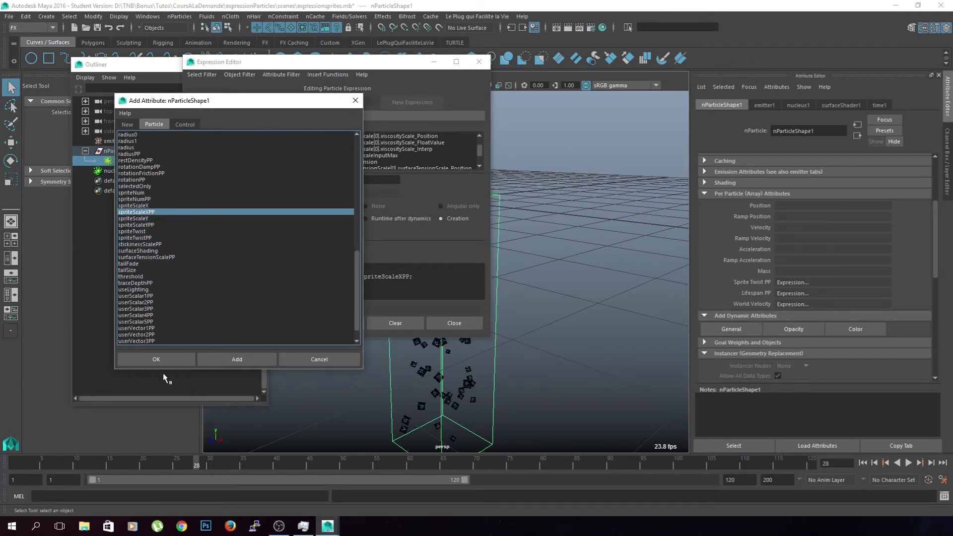
left_click(356, 101)
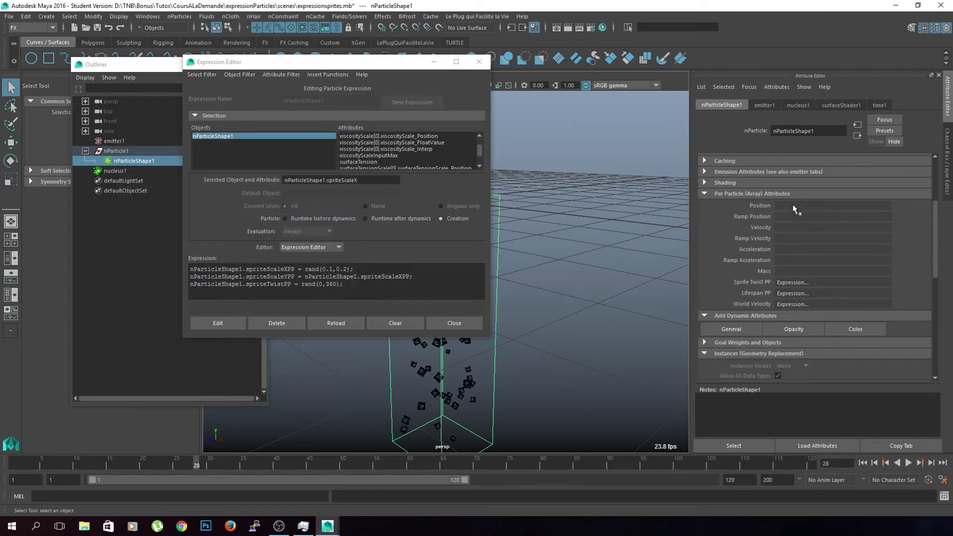
Step: Review the spriteScaleYPP and spriteTwistPP lines of the creation expression and move the Expression Editor clear of the particles
left_click_drag(343, 284, 194, 276)
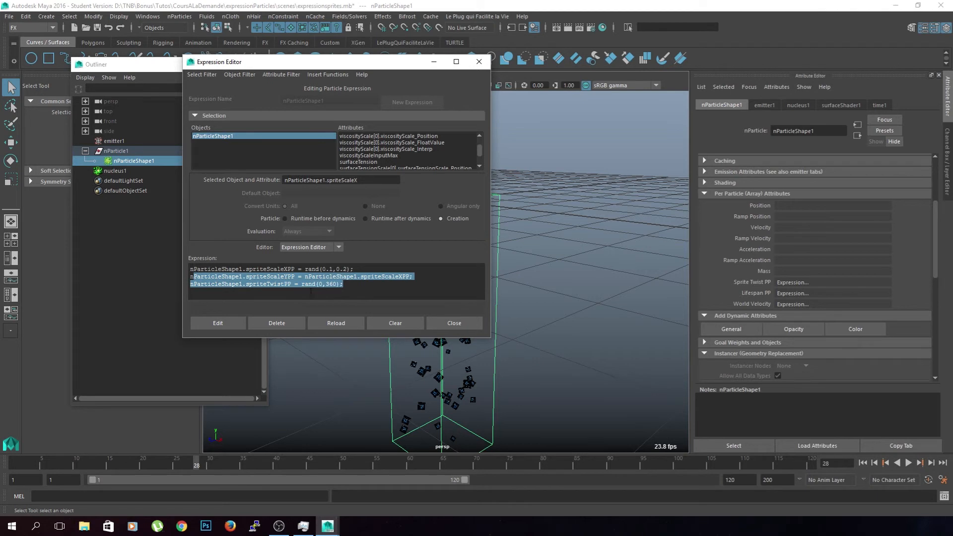
left_click(432, 290)
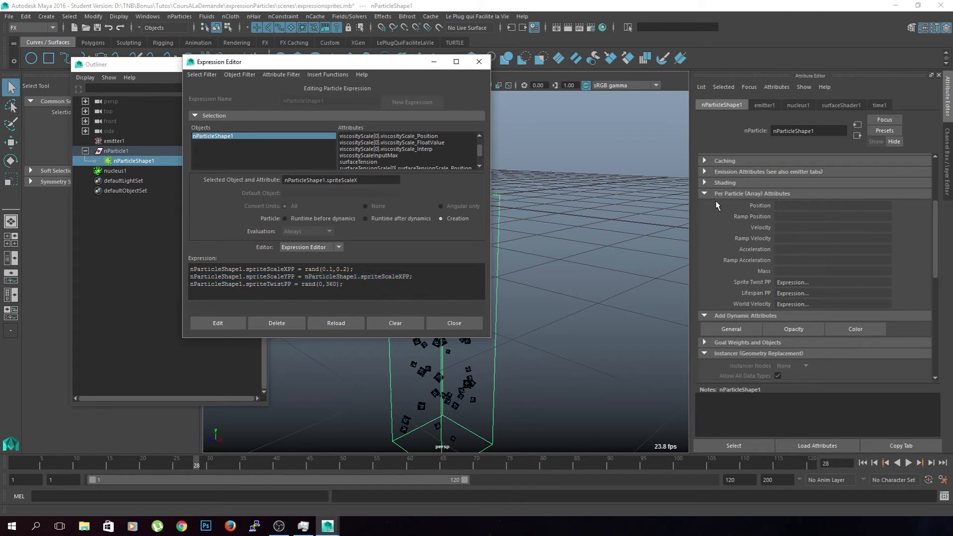
left_click_drag(387, 62, 238, 46)
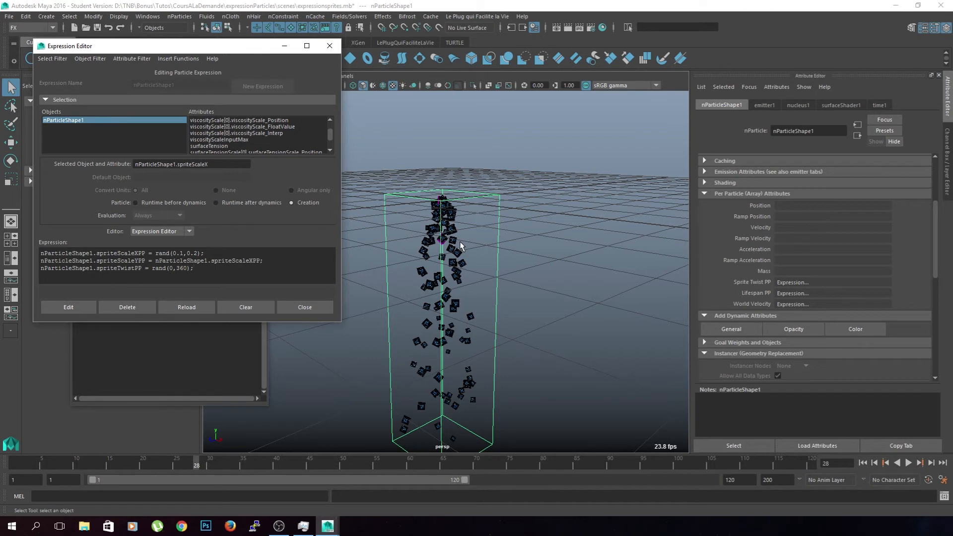
Step: Play the simulation, inspect the falling sprites from a different view angle, and stop playback
left_click(909, 463)
middle_click_drag(497, 342, 572, 276, "alt")
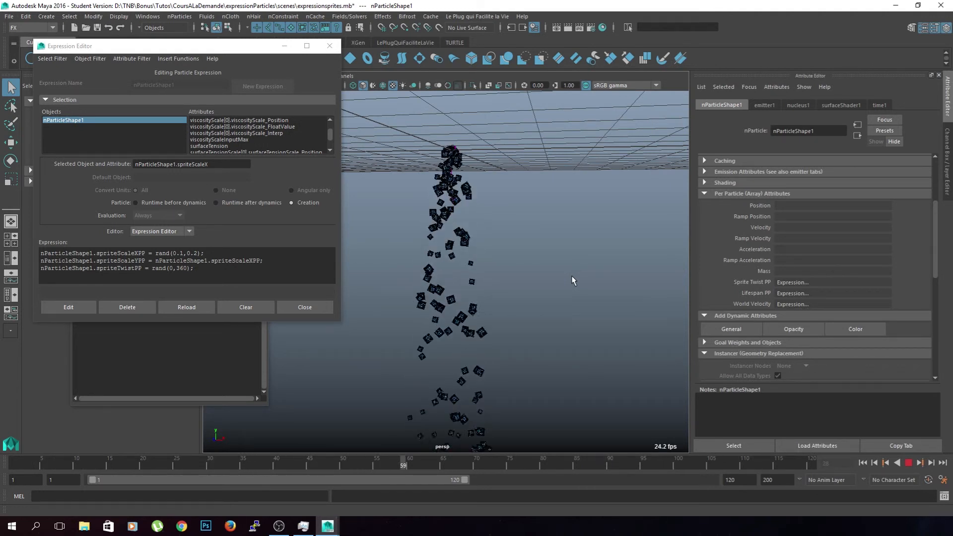
left_click(908, 464)
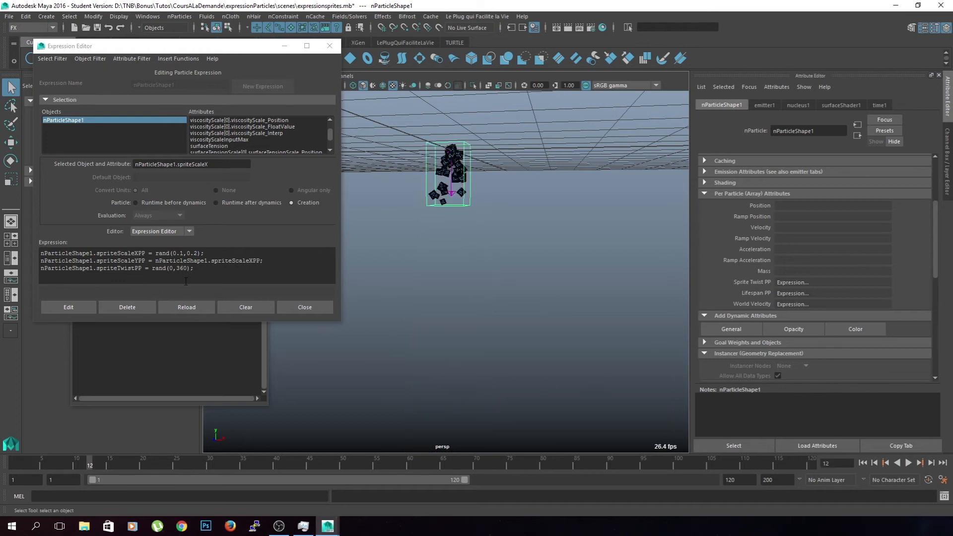
Step: Examine the sprite and user per-particle attributes that can be added to nParticleShape1, and dismiss the list without adding any
left_click(732, 328)
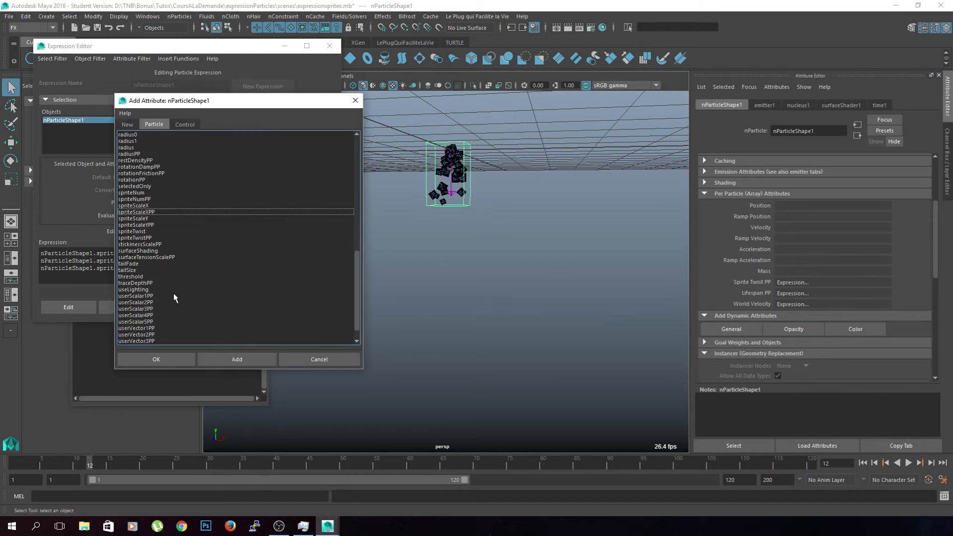
scroll(168, 241, "down", 2)
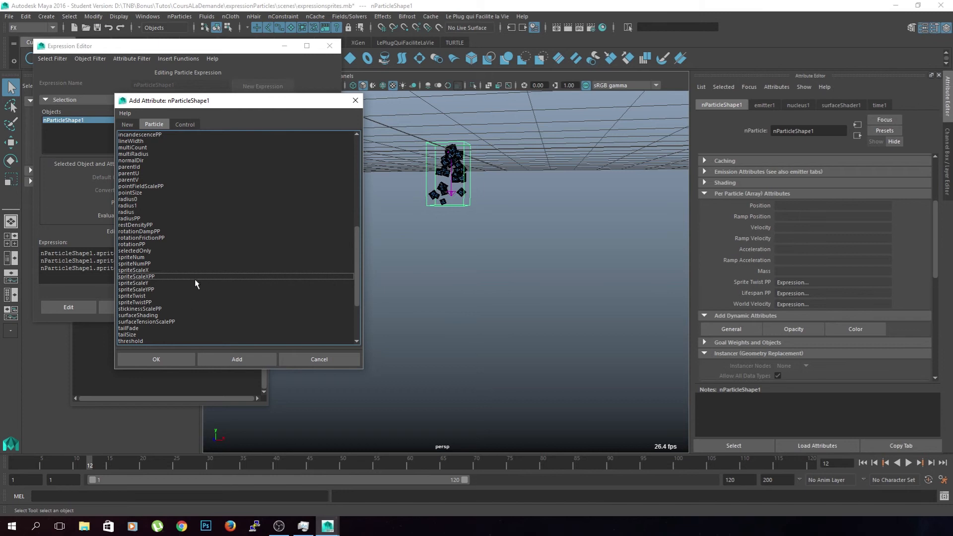
left_click(355, 100)
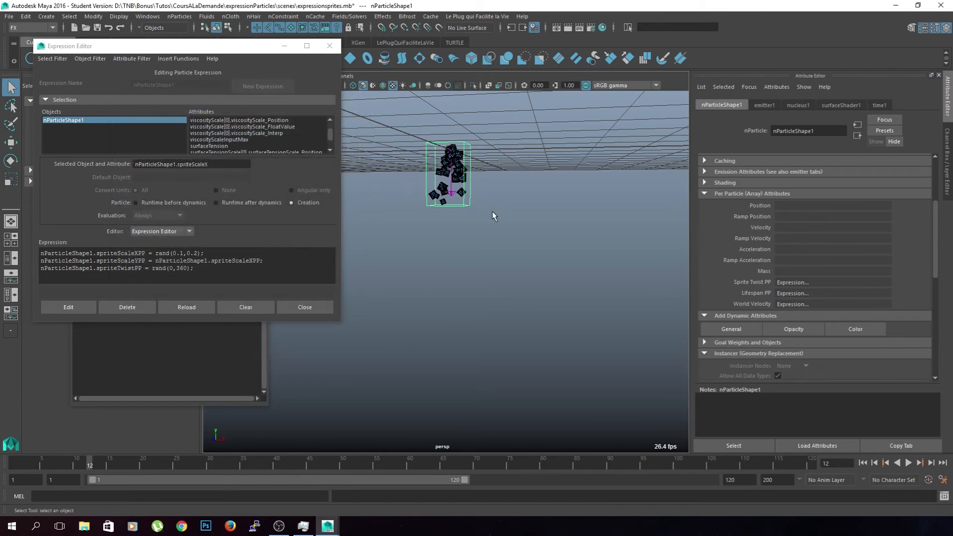
Step: Restart playback of the sprite simulation and close the Expression Editor
left_click(910, 464)
left_click_drag(574, 327, 481, 323, "alt")
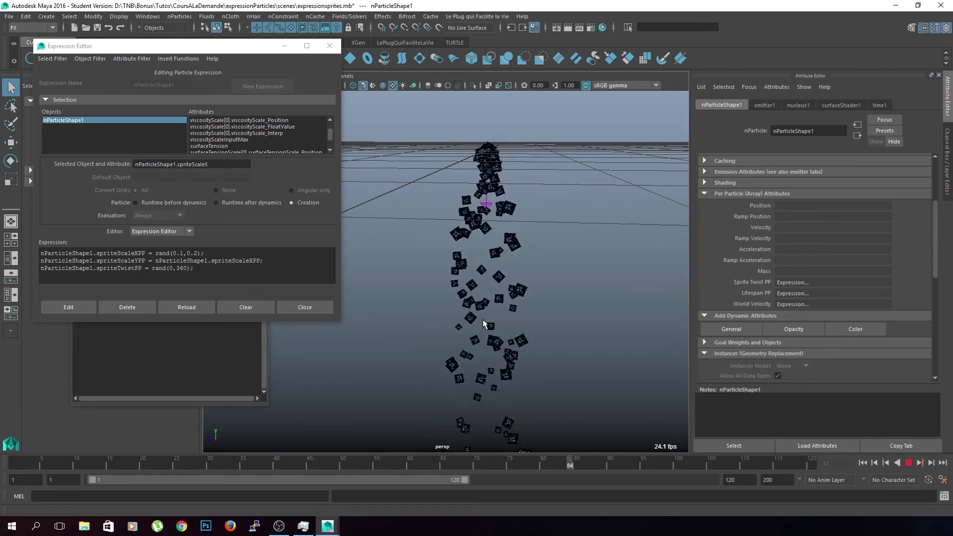
left_click(330, 45)
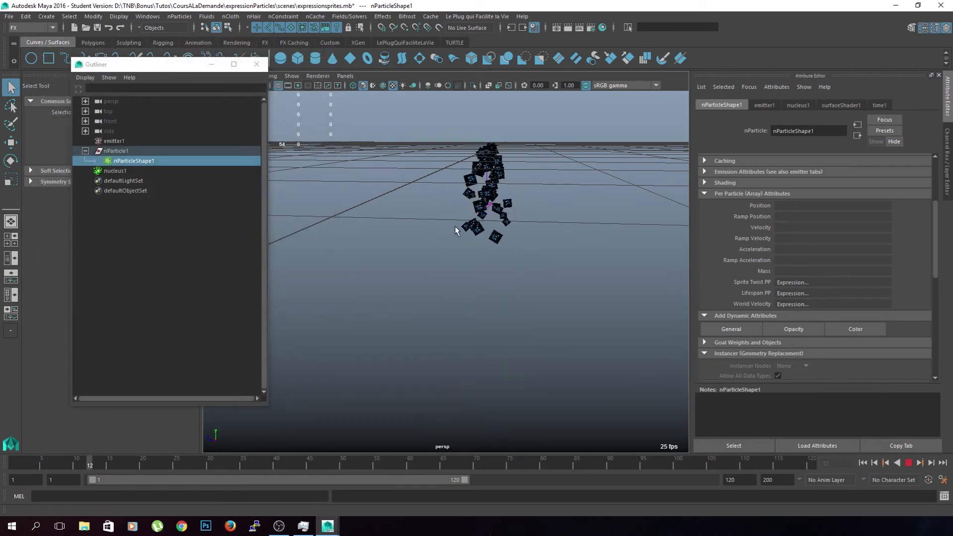
Step: Inspect the playing sprites' random scale and twist from several angles and stop the simulation
left_click_drag(450, 211, 426, 219, "alt")
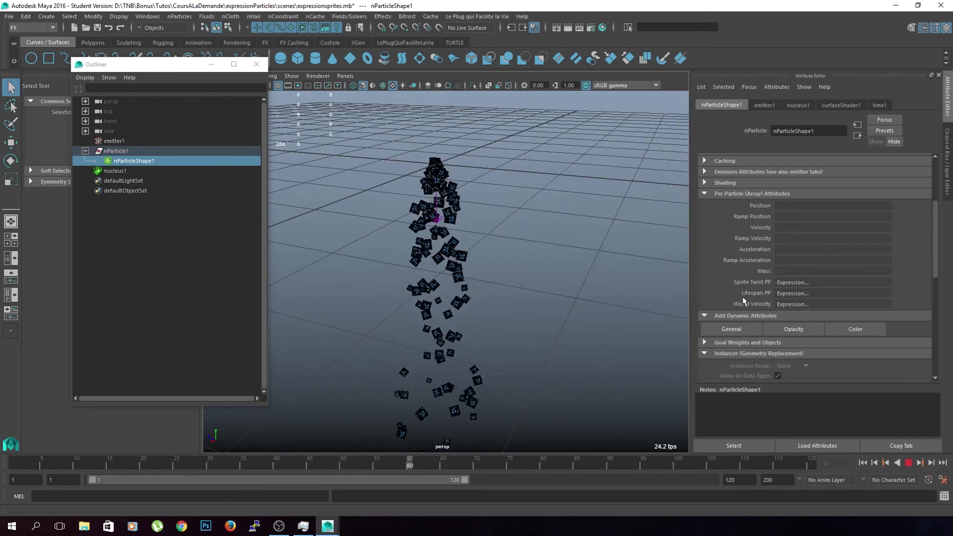
scroll(443, 239, "up", 6)
scroll(442, 240, "down", 8)
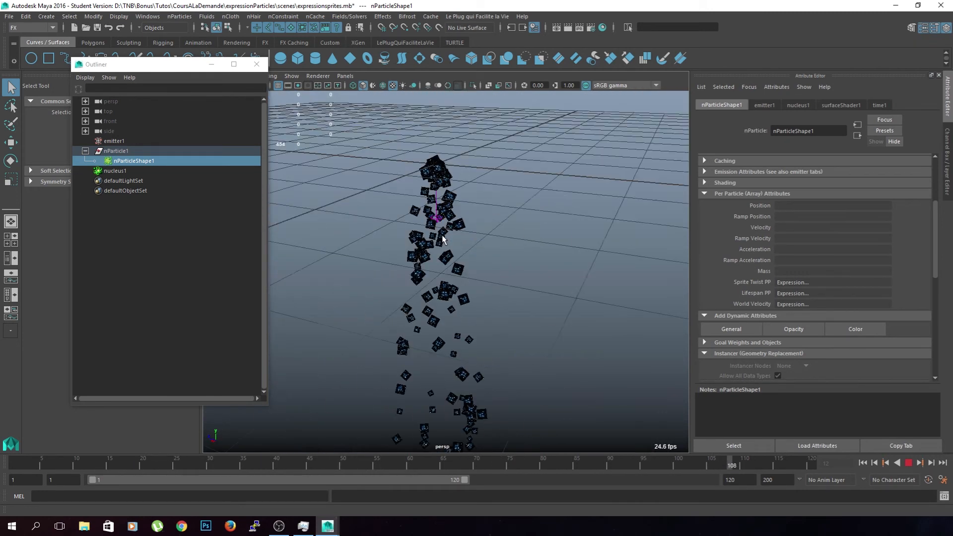
left_click_drag(490, 258, 509, 161, "alt")
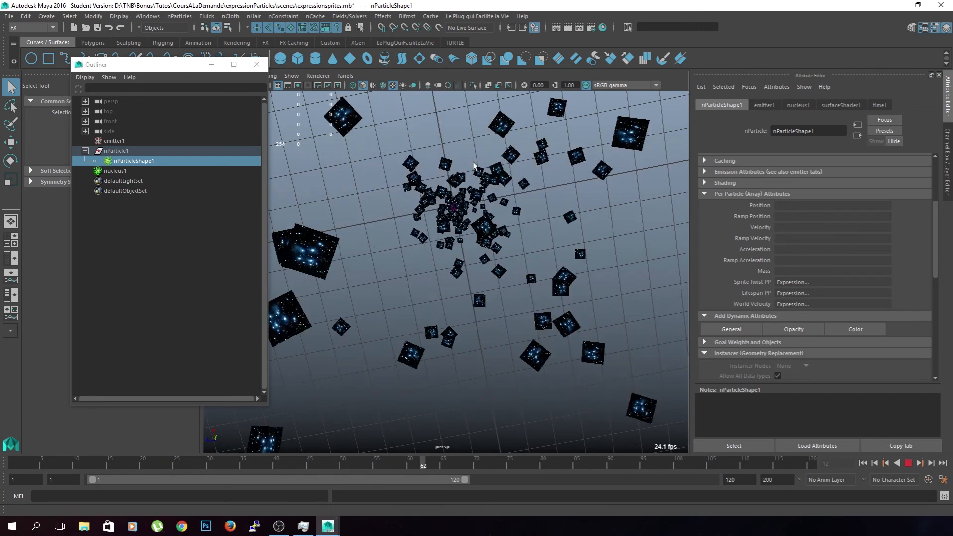
left_click(909, 463)
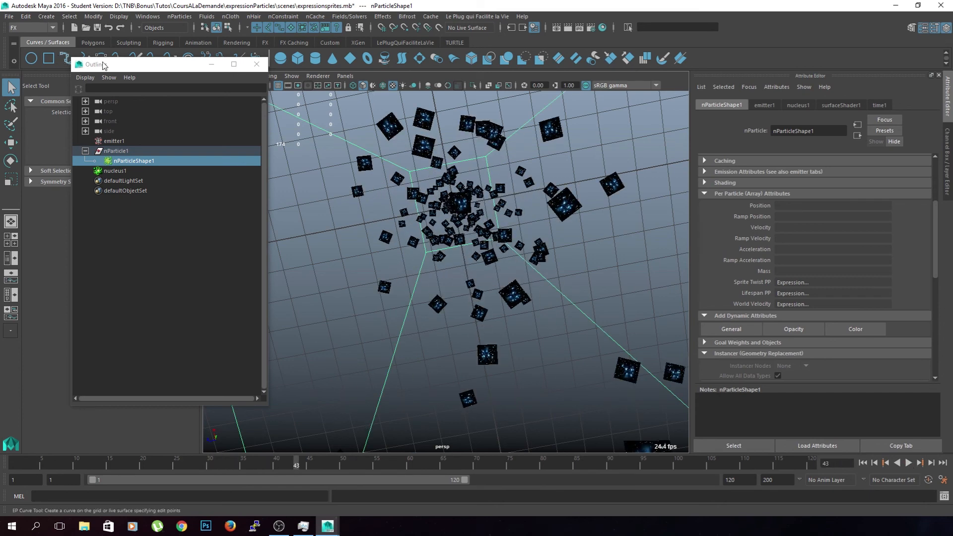